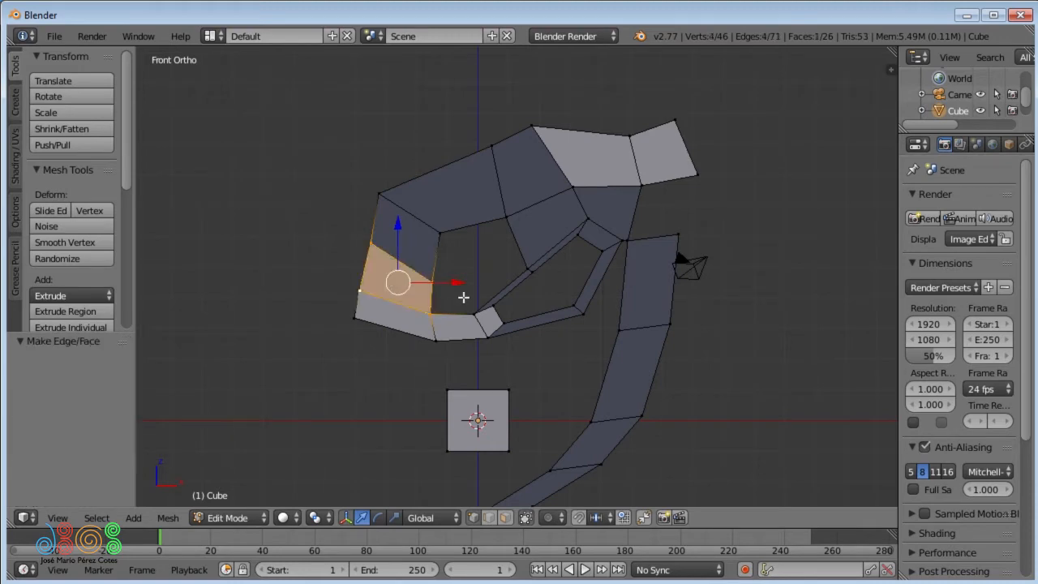
Step: Fill the gap between the head's side bands and the narrow inner strip with new faces, and deselect everything
left_click(484, 245)
key("f")
right_click(477, 266)
right_click(434, 281, "shift")
key("f")
right_click(506, 219)
right_click(526, 264, "shift")
right_click(476, 312, "shift")
key("f")
key("a")
middle_click_drag(596, 280, 540, 290)
scroll(534, 235, "up", 3)
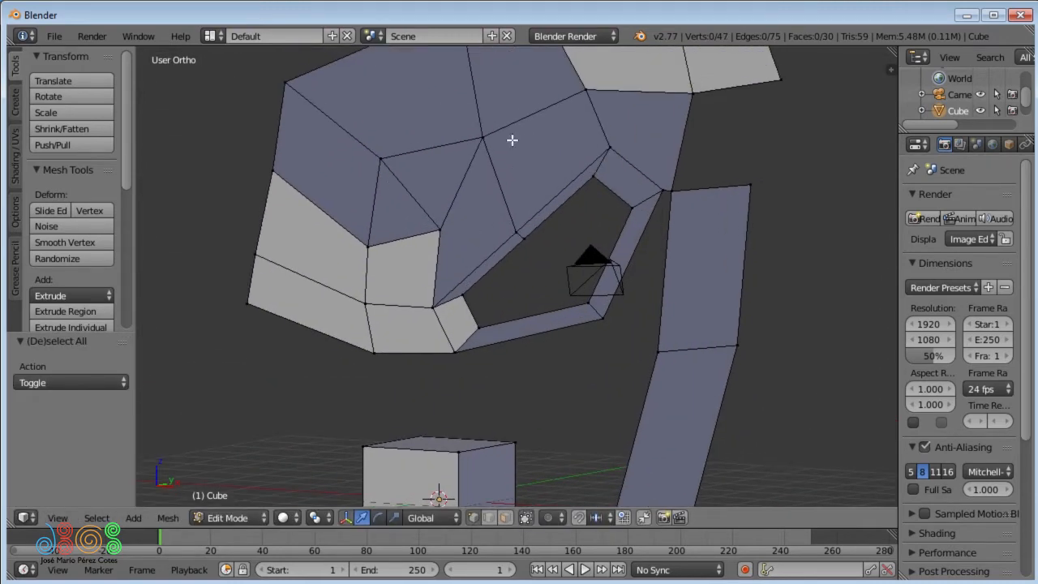
Step: Display the face normals of the head mesh at size 1.80 and return to Object Mode
scroll(533, 236, "down", 4)
middle_click_drag(534, 235, 577, 116)
scroll(558, 265, "up", 3)
scroll(558, 264, "down", 2)
middle_click_drag(532, 203, 586, 292)
left_click(890, 71)
left_click_drag(890, 154, 869, 372)
left_click(798, 370)
middle_click_drag(485, 301, 514, 218)
key("Tab")
key("Tab")
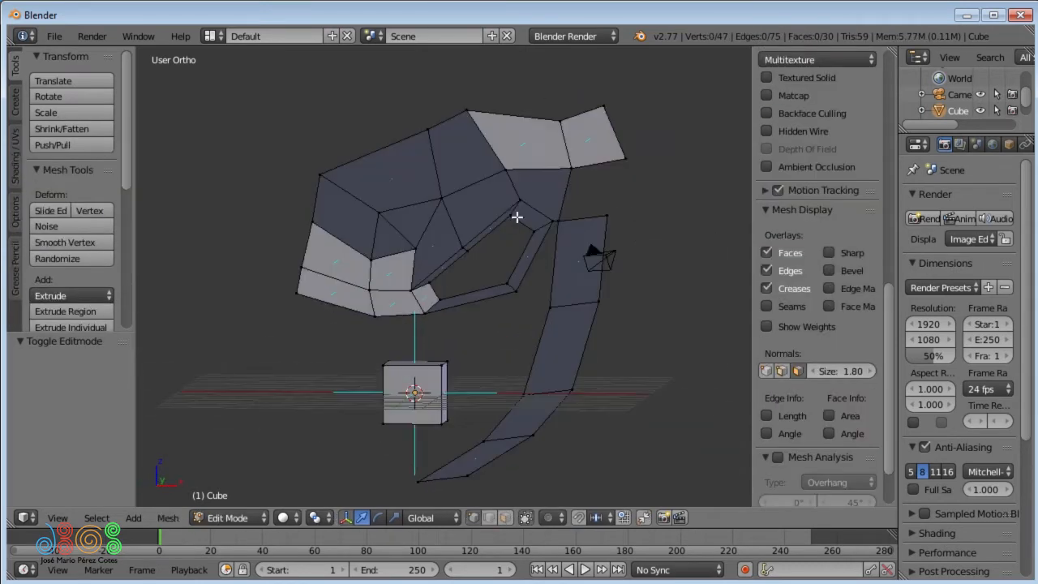
key("Tab")
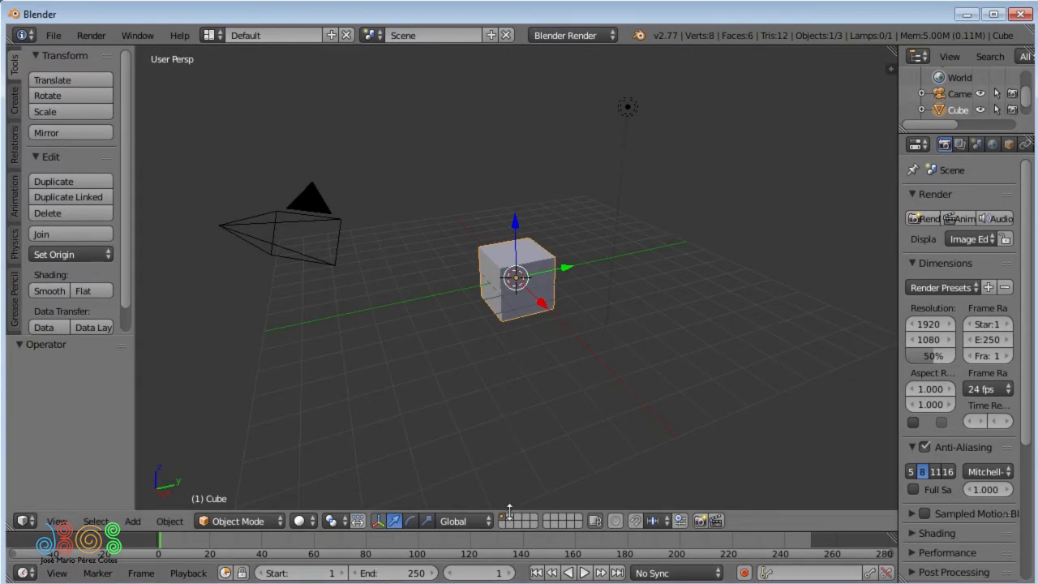
Step: Switch to the empty layer 2 and add a plane mesh
key("2")
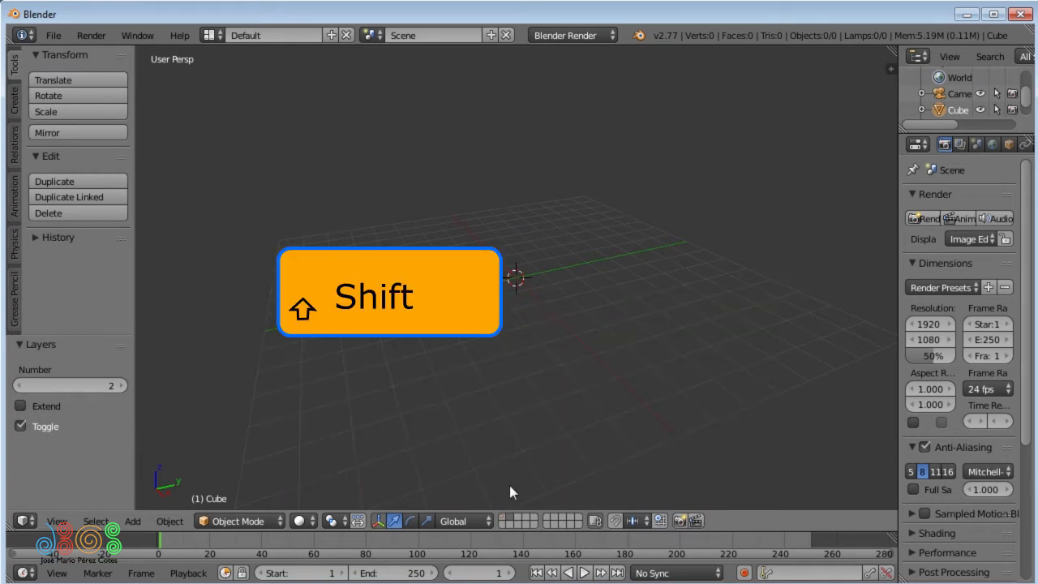
key("shift+a")
mouse_move(526, 337)
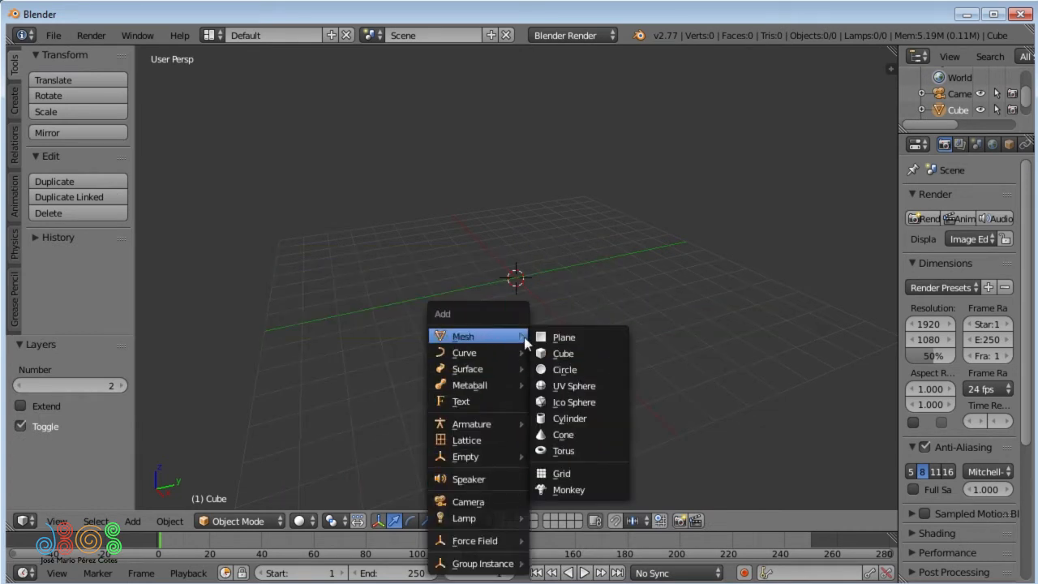
left_click(568, 337)
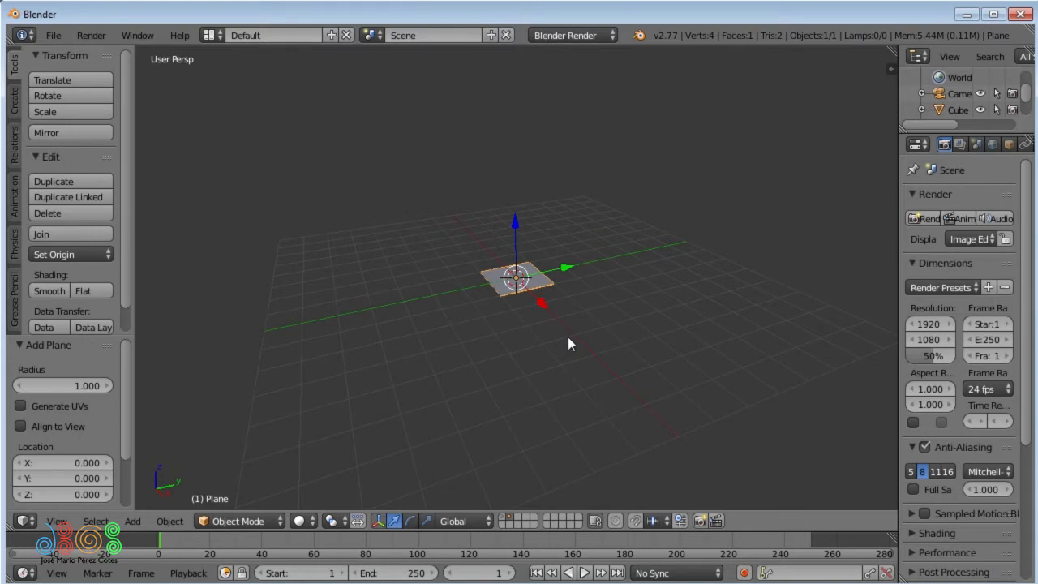
Step: Enter Edit Mode on the plane and frame it in an orthographic view seen from a low angle
key("Tab")
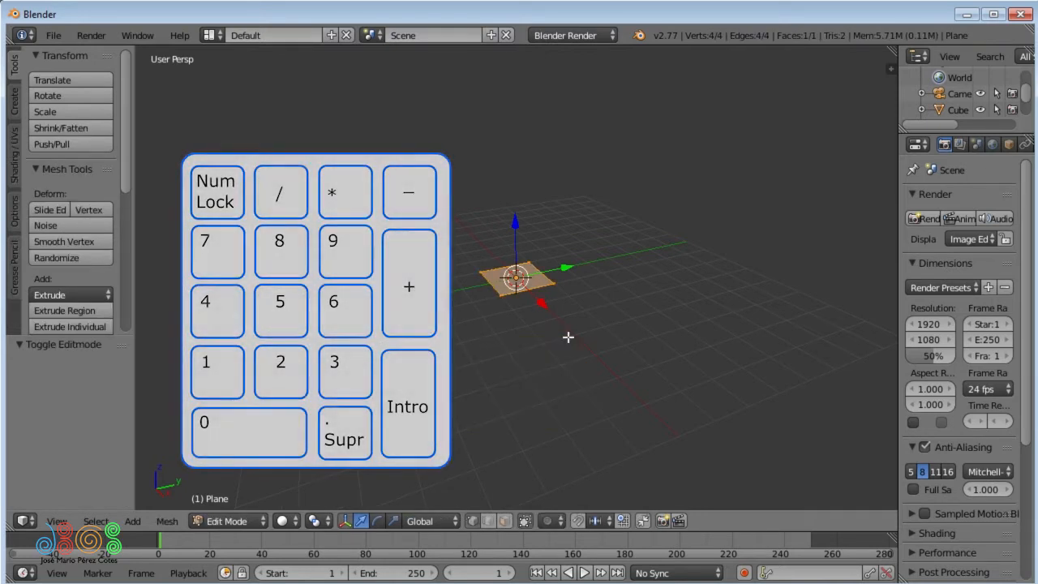
key("KP_5")
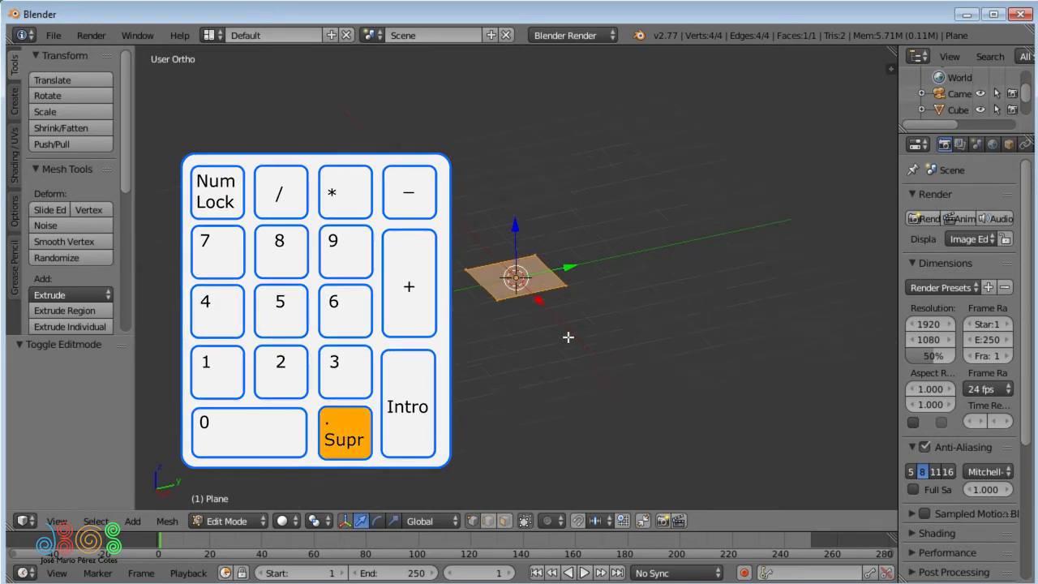
key("KP_Decimal")
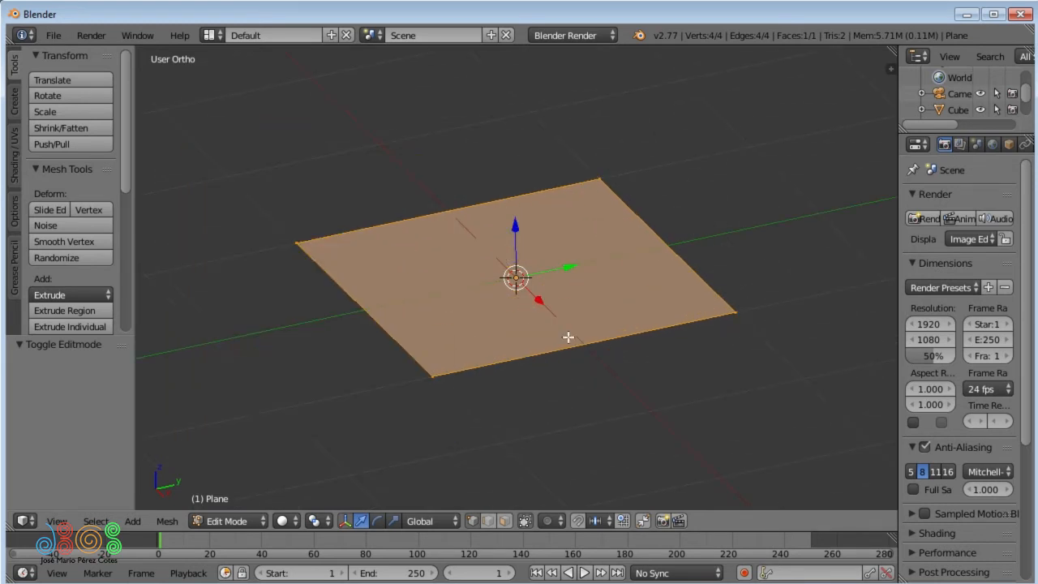
middle_click_drag(567, 336, 636, 306)
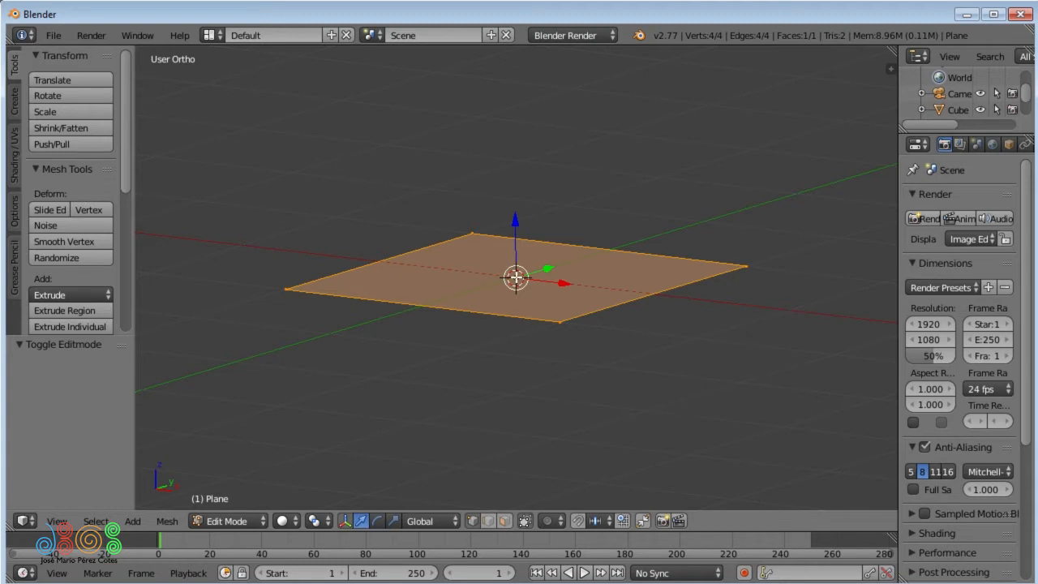
Step: Enable Only Render in the viewport display settings and hide the 3D transform manipulator
key("n")
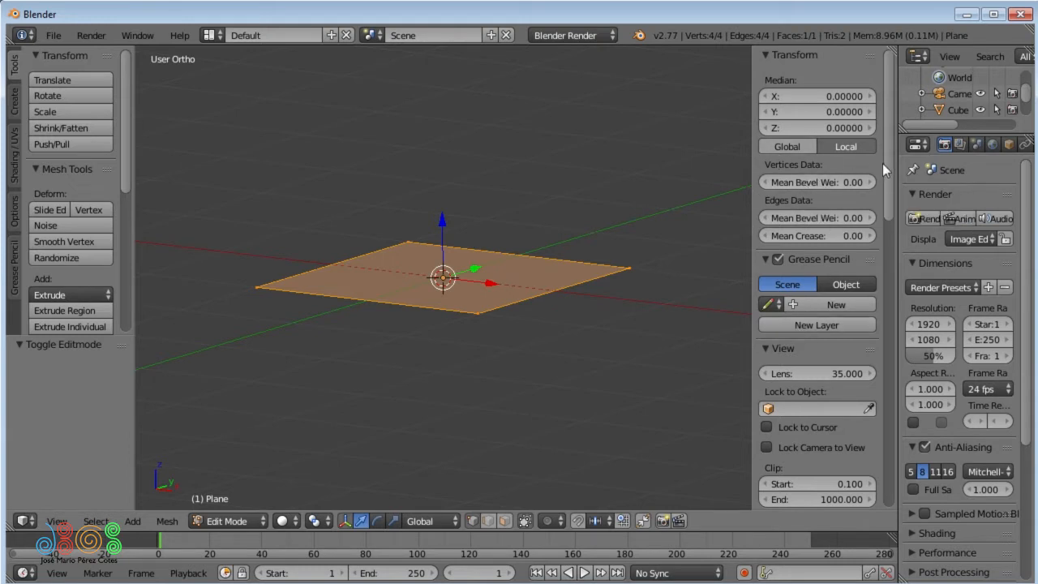
mouse_move(889, 159)
left_mouse_down()
mouse_move(901, 293)
mouse_move(892, 294)
left_mouse_up()
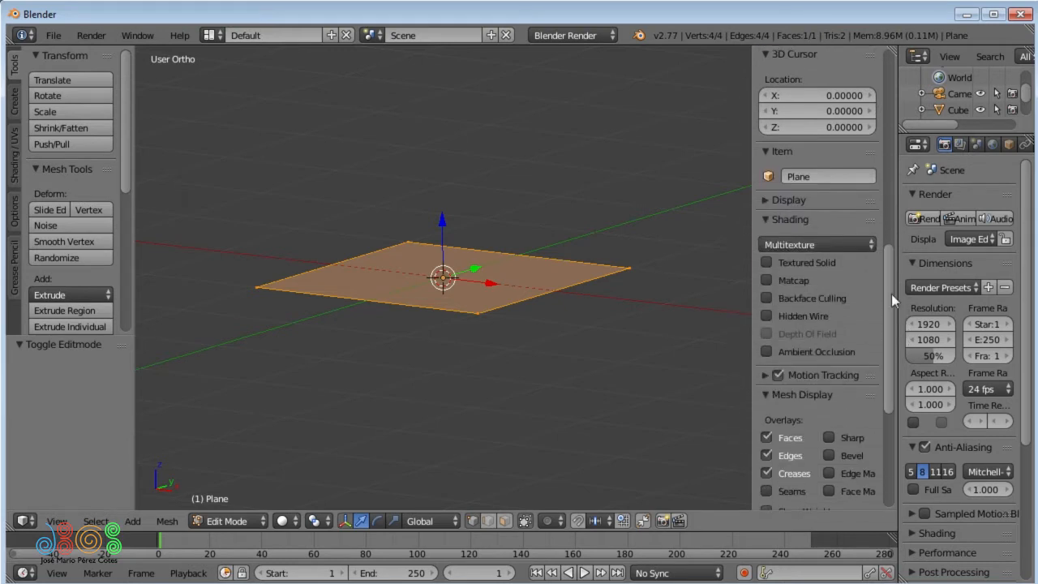
left_click(799, 200)
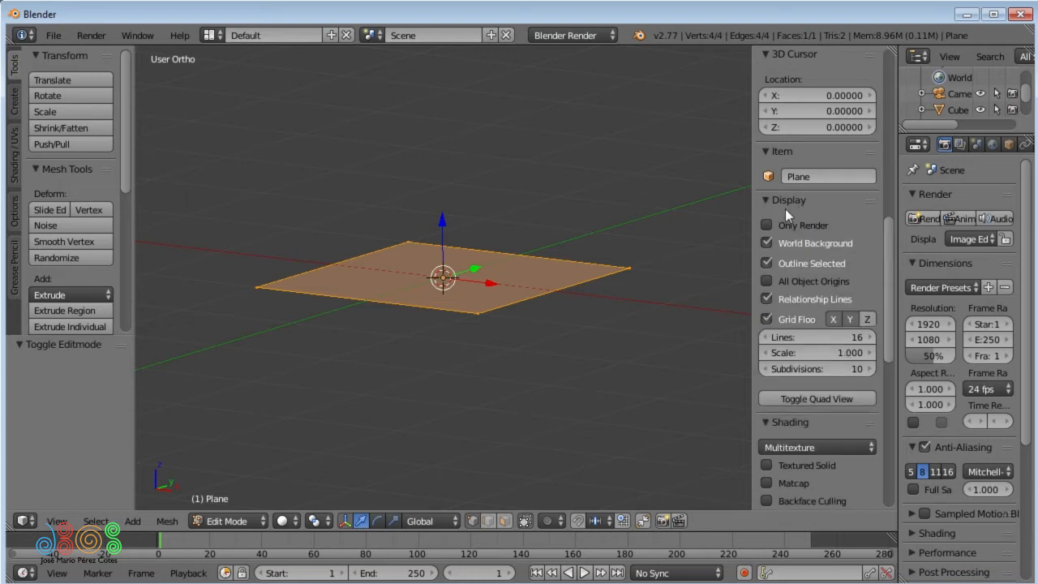
left_click(770, 223)
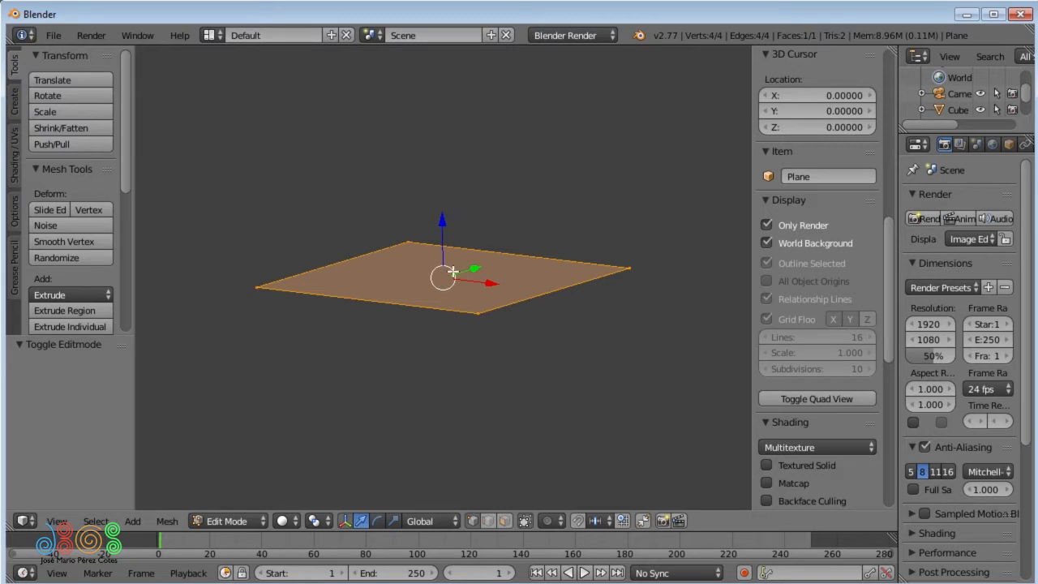
key("ctrl+space")
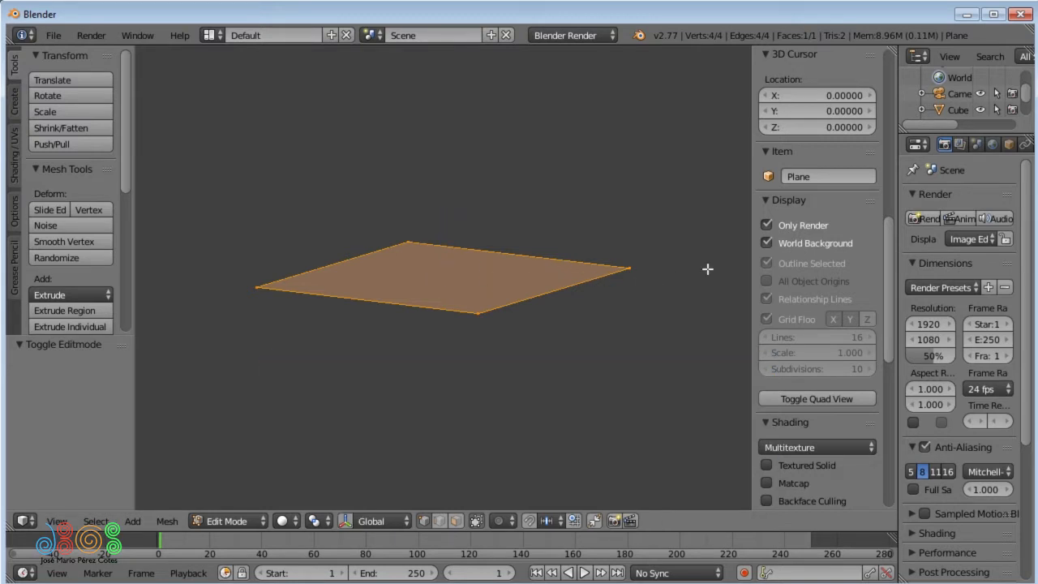
Step: Display the plane's face normals in Edit Mode and set the normals' size to 1.00
left_click_drag(890, 259, 887, 385)
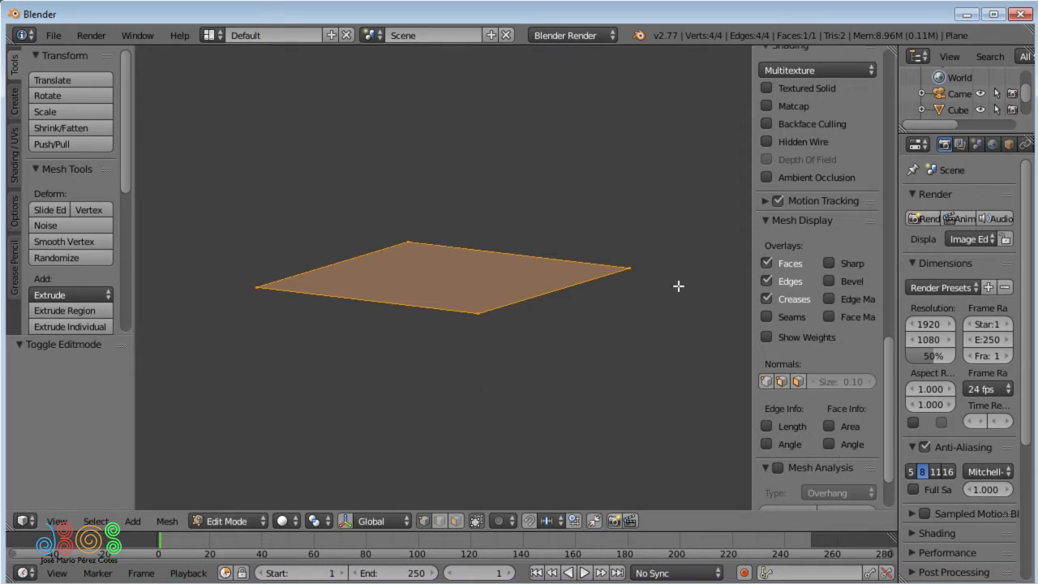
key("Tab")
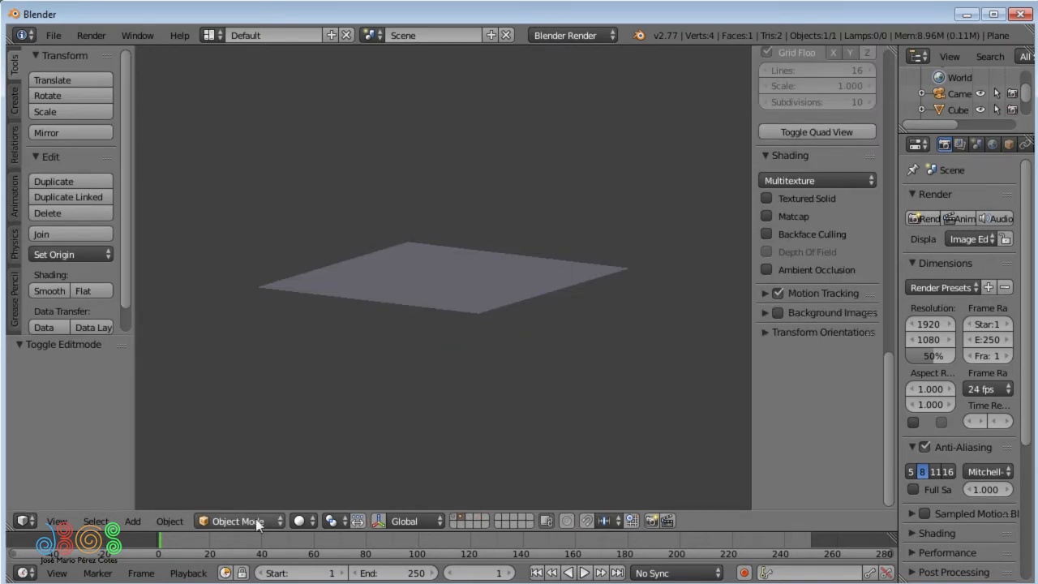
key("Tab")
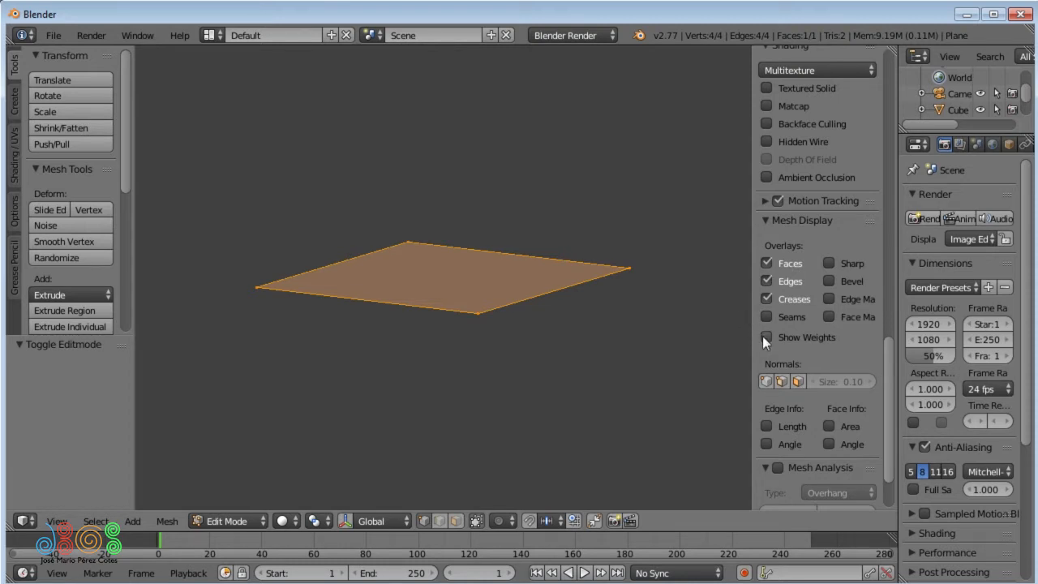
left_click(796, 379)
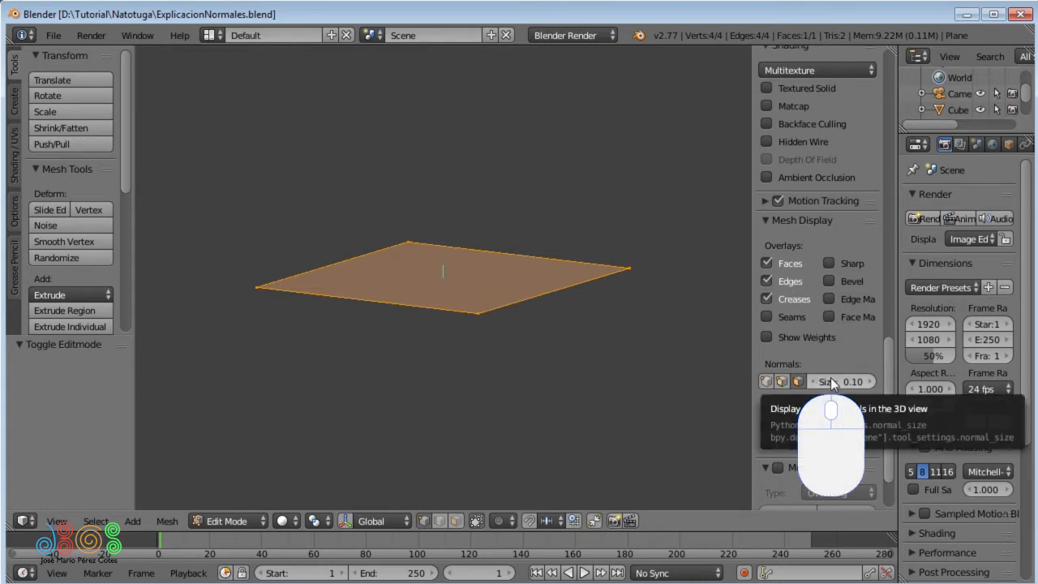
left_click_drag(831, 378, 832, 378)
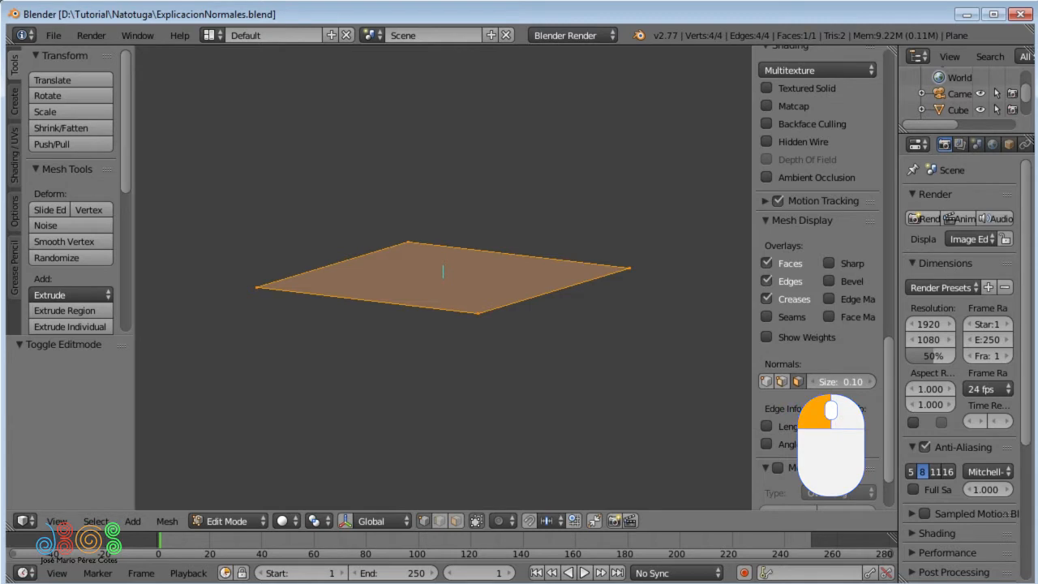
mouse_move(832, 378)
left_mouse_down()
mouse_move(859, 378)
mouse_move(831, 377)
left_mouse_up()
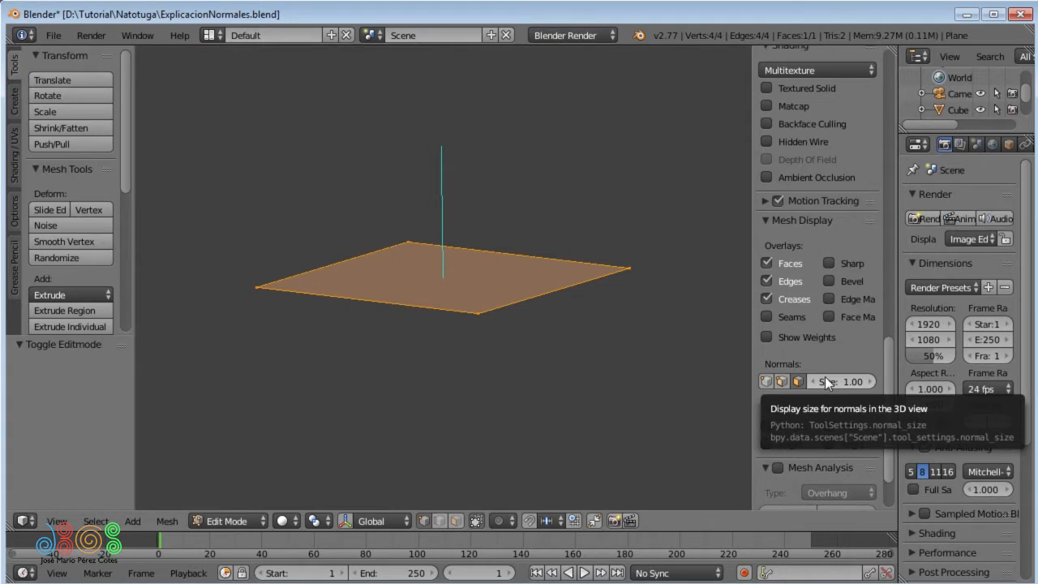
Step: Disable the Faces and Edges mesh overlays and save the file
left_click(766, 262)
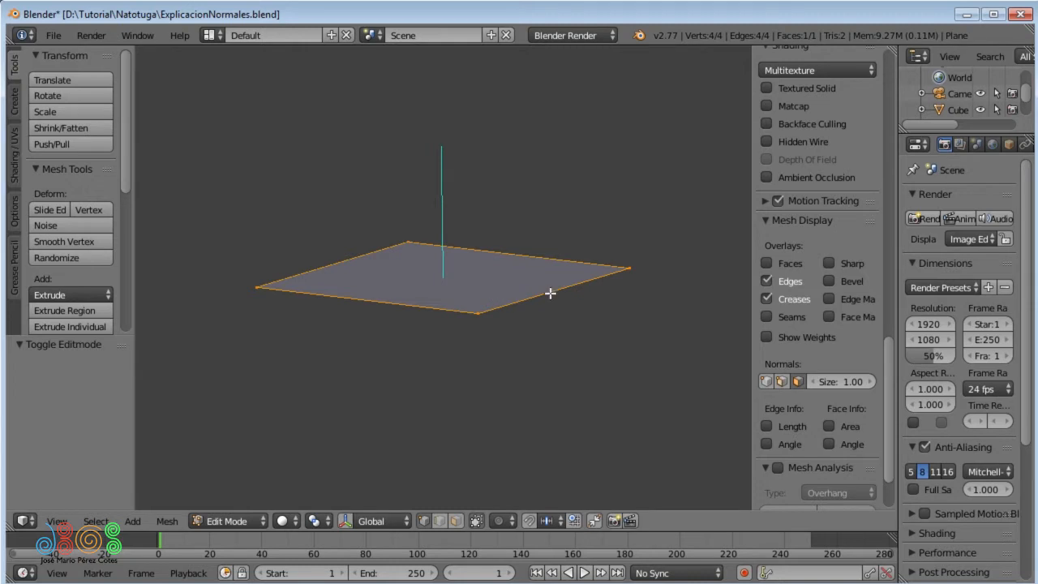
left_click(767, 281)
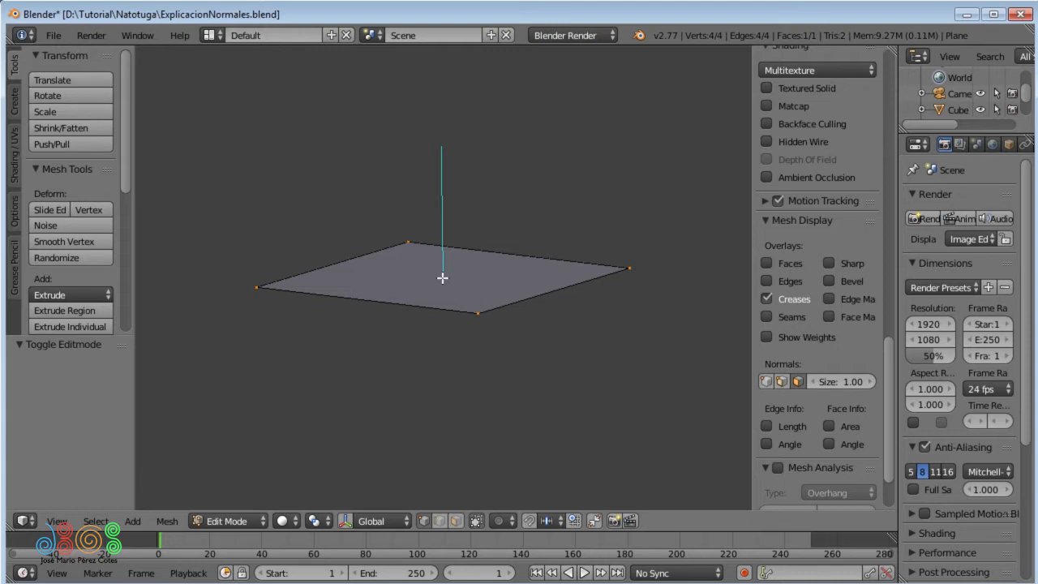
key("ctrl+s")
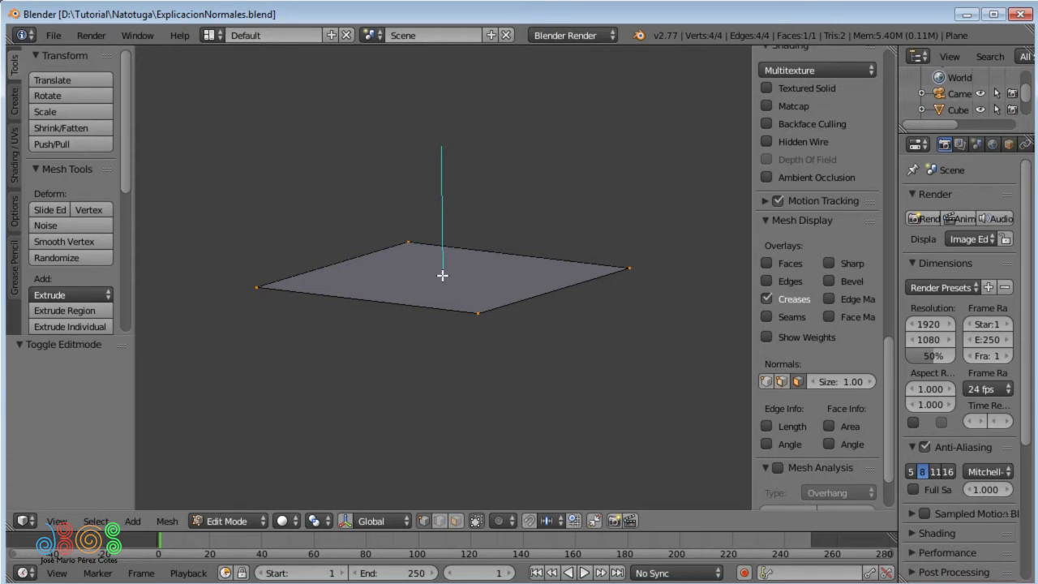
Step: Open the add-ons in the user preferences and search for "measure"
key("ctrl+alt+u")
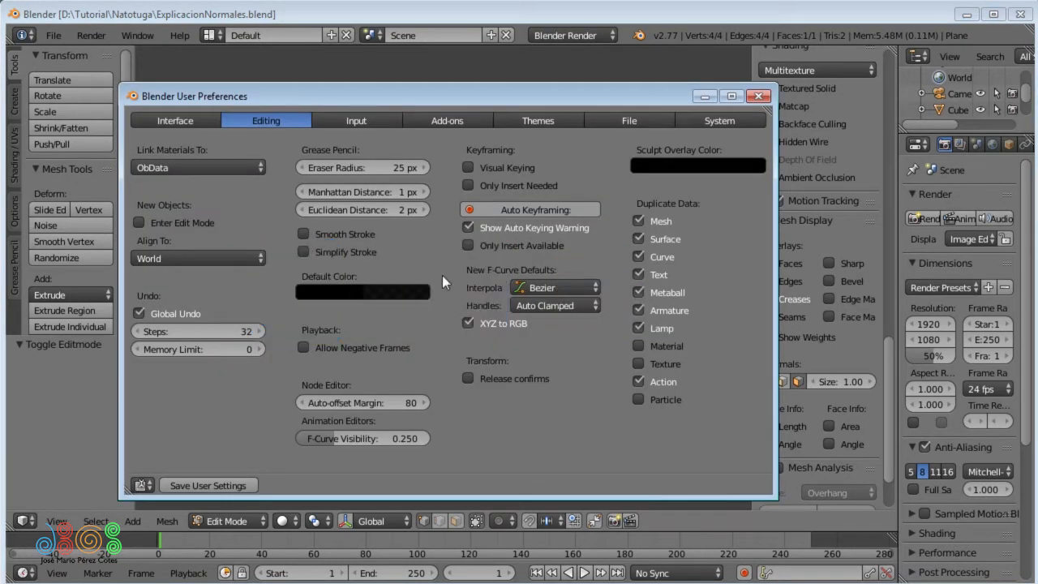
left_click(434, 120)
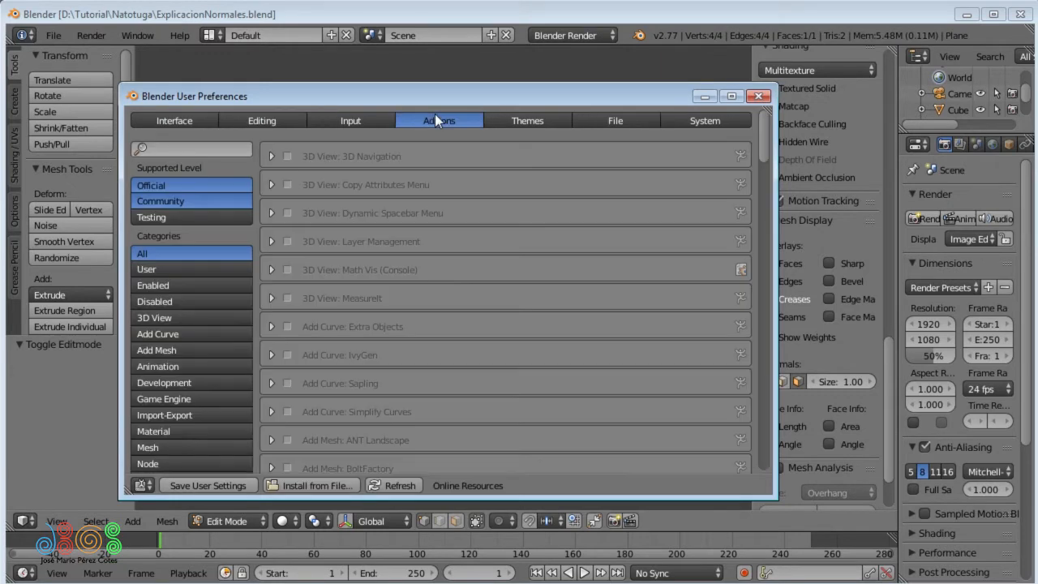
left_click(209, 148)
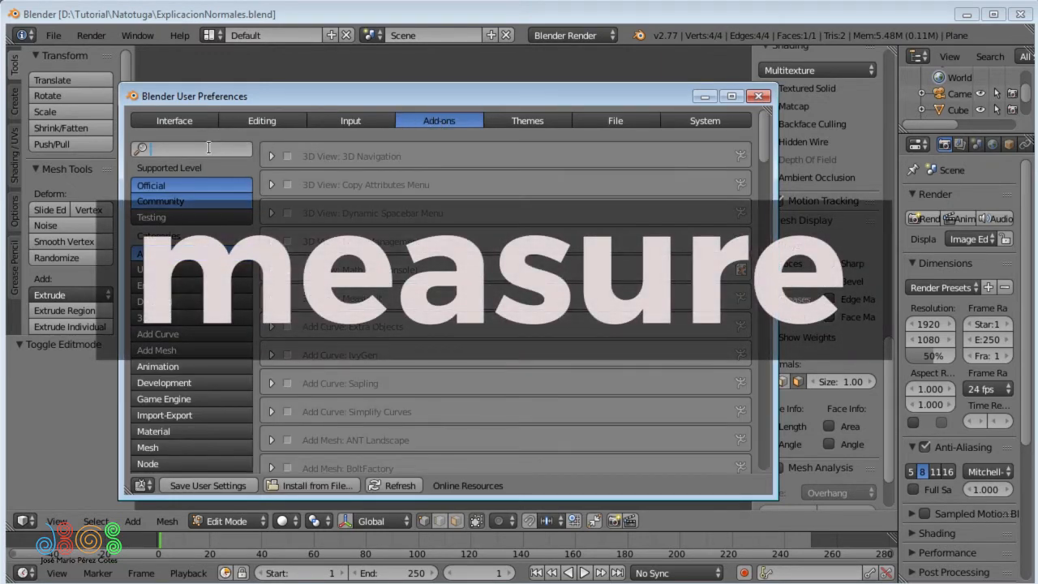
type("me")
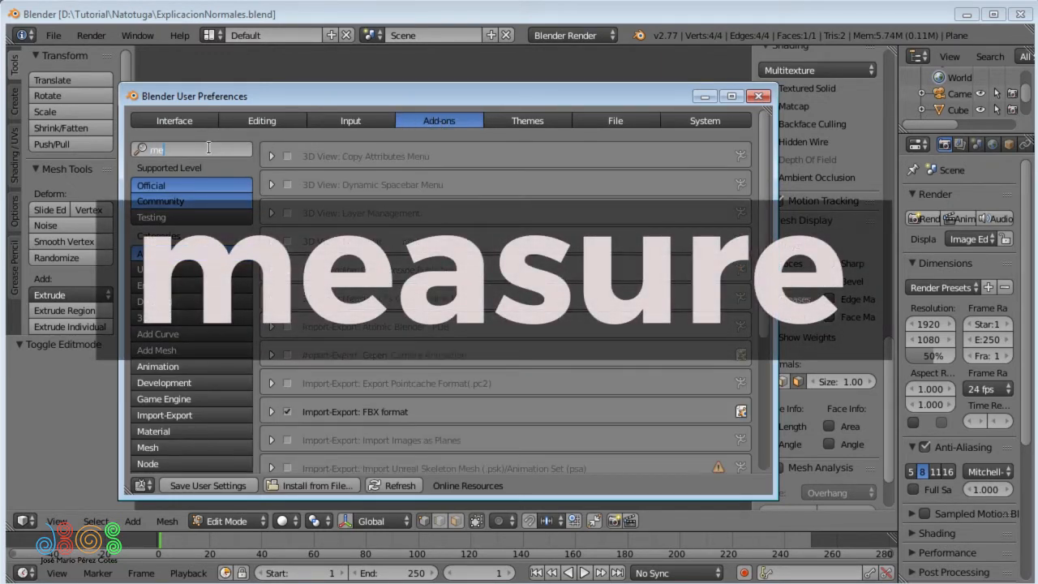
type("asure")
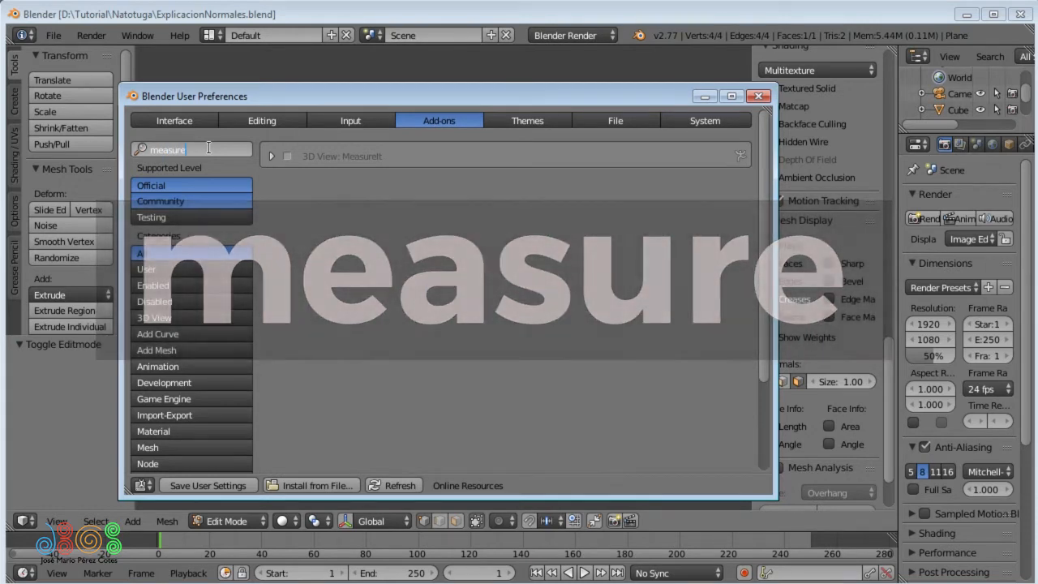
key("Return")
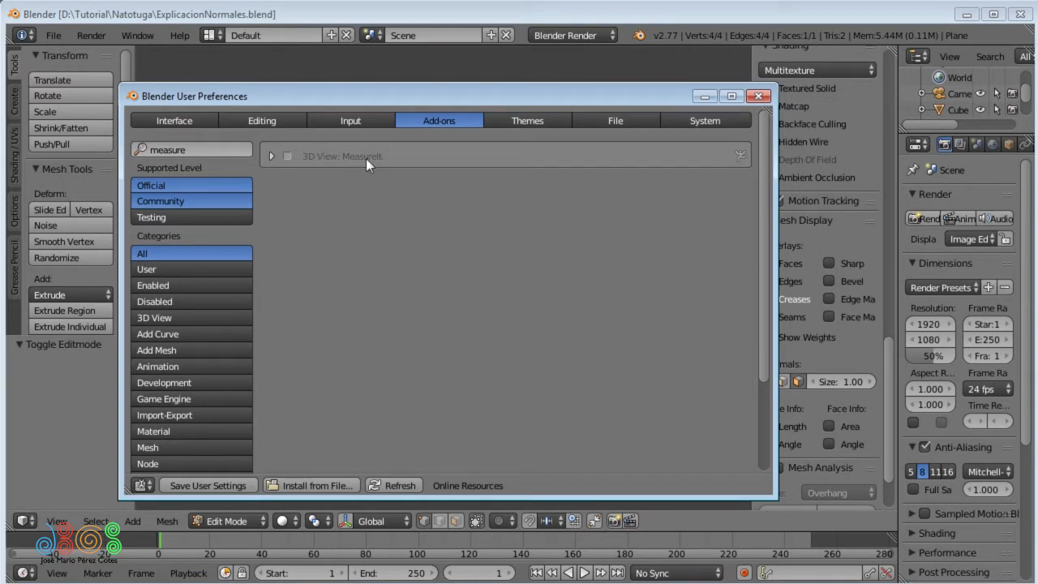
Step: Remove the installed 3D View: MeasureIt add-on
left_click(271, 157)
left_click(529, 262)
left_click(510, 322)
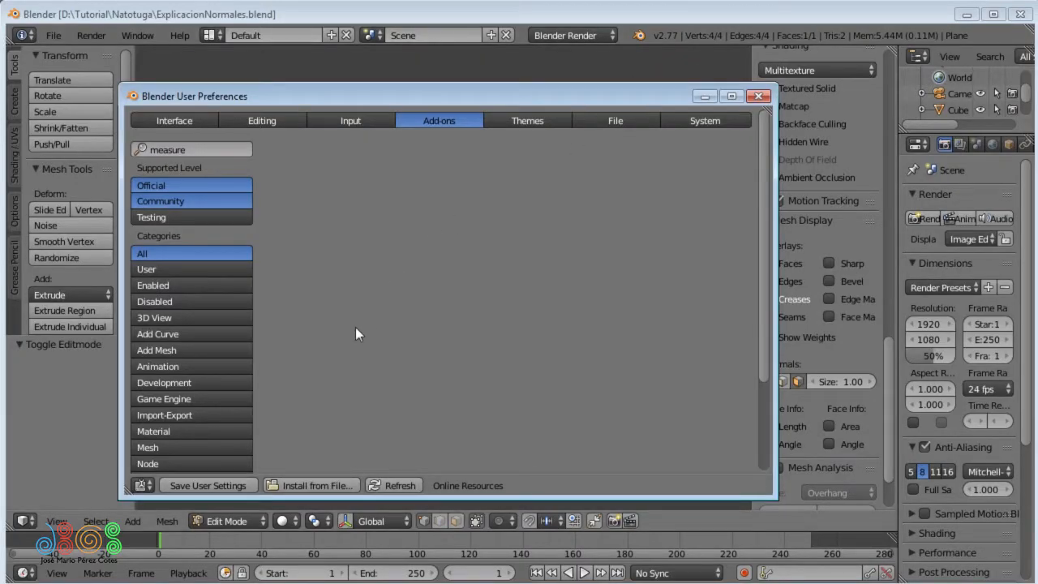
Step: Start installing an add-on from file and browse to the Download folder on the desktop, using its path copied from the file explorer
left_click(313, 487)
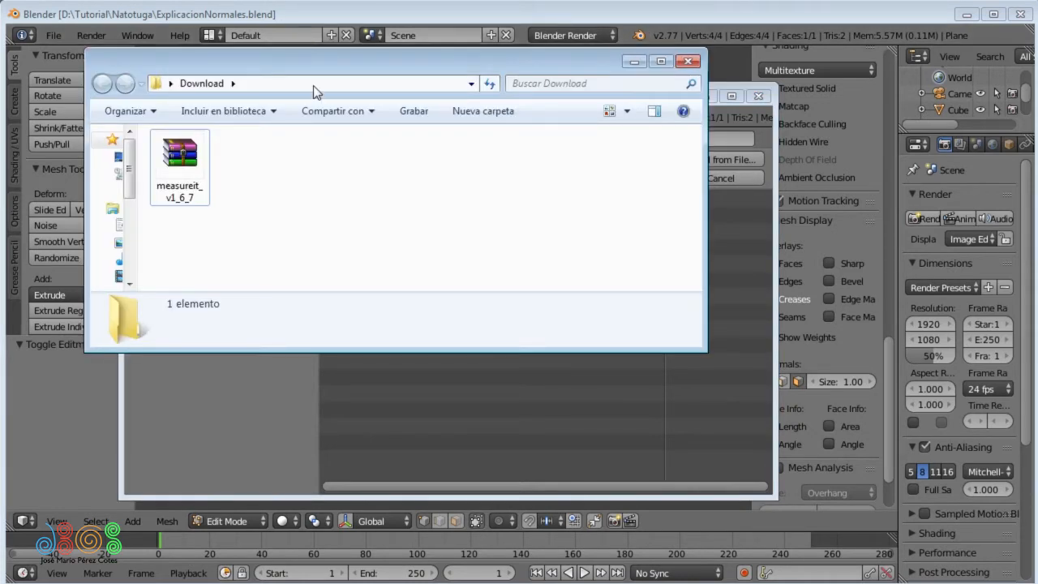
left_click(314, 85)
key("ctrl+c")
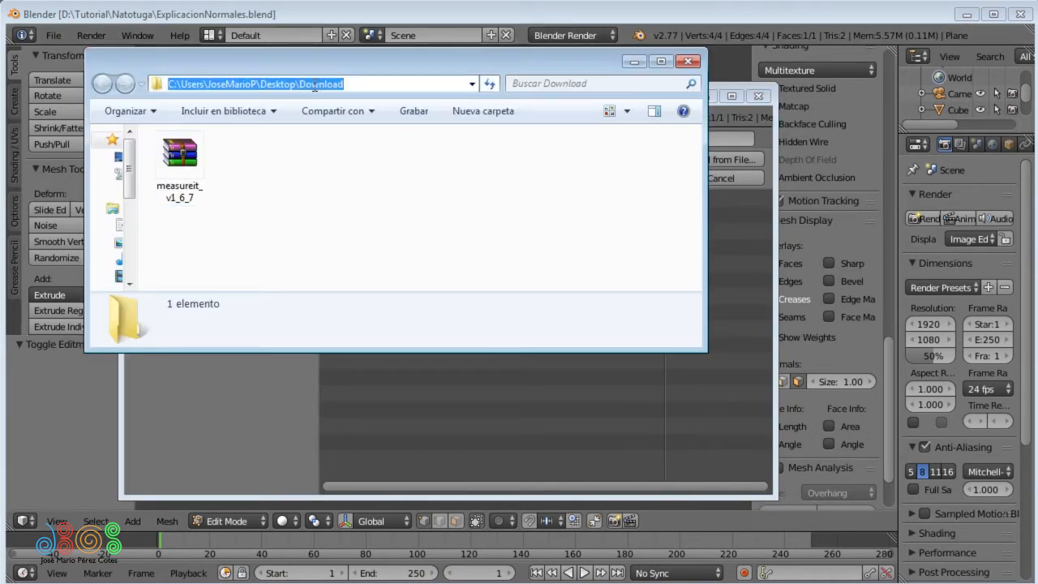
left_click(389, 392)
left_click(420, 159)
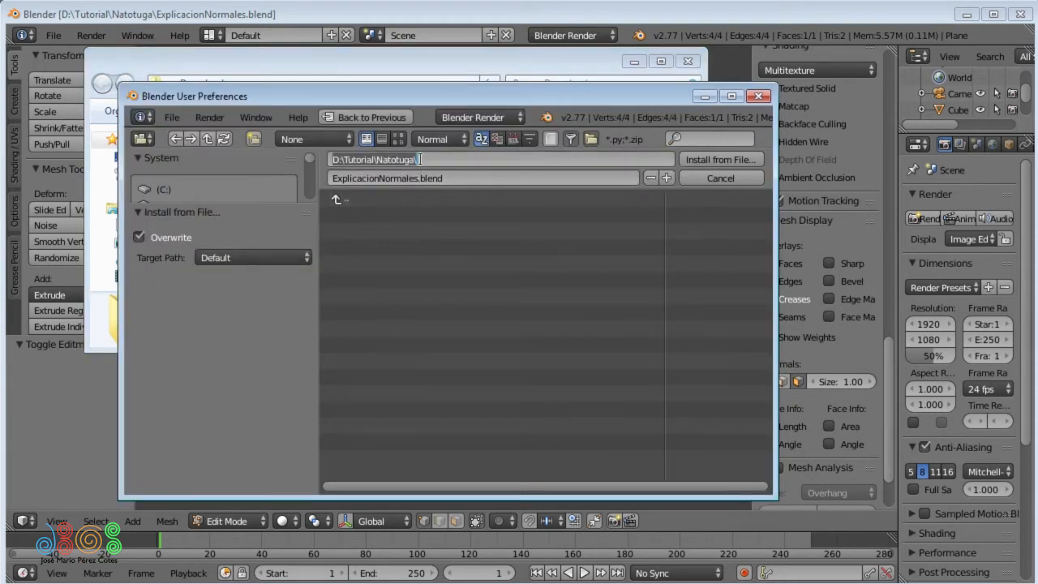
key("ctrl+v")
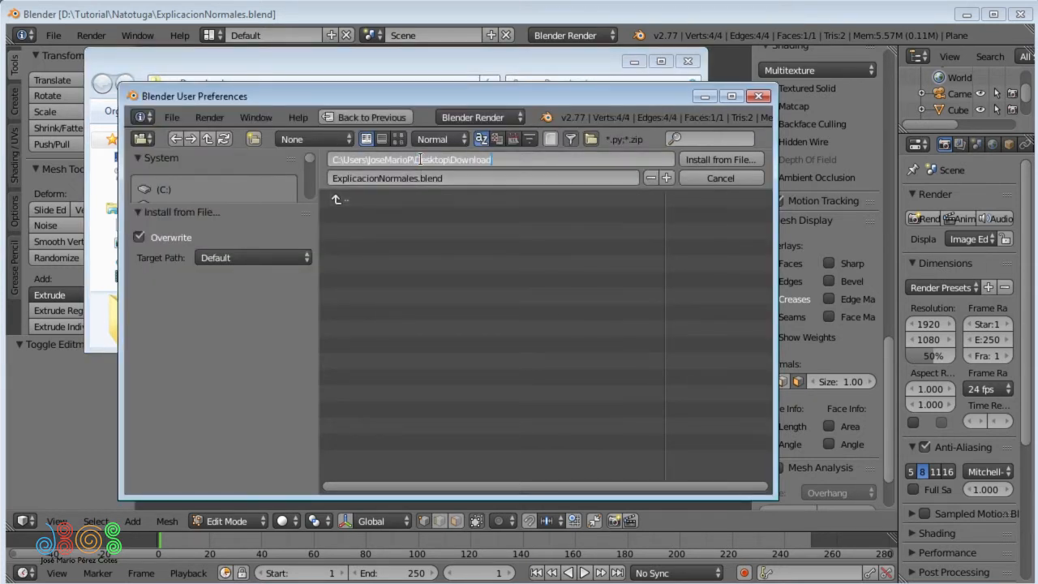
key("Return")
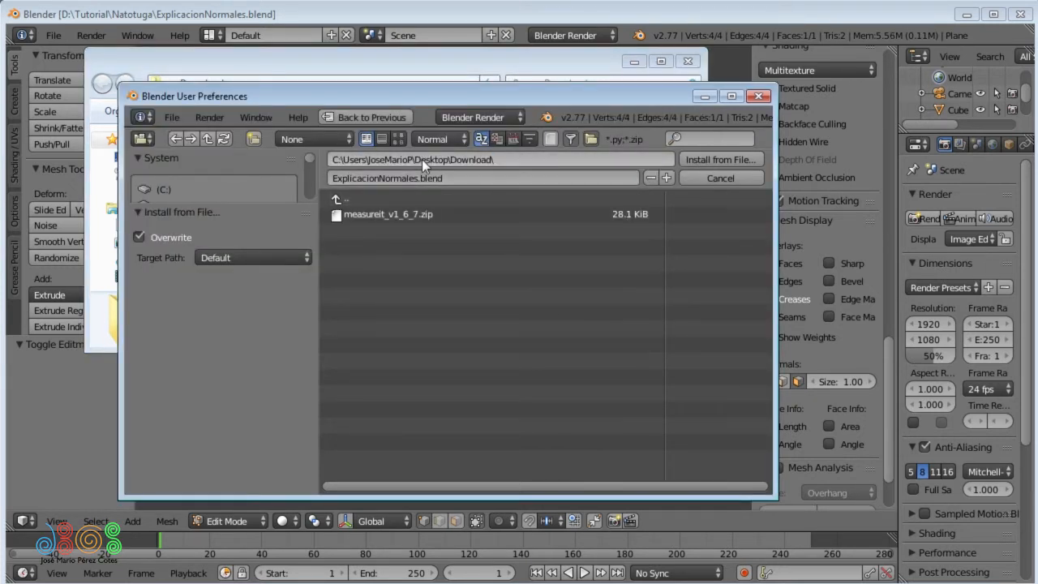
Step: Install measureit_v1_6_7.zip and enable the 3D View: MeasureIt add-on
left_click(402, 215)
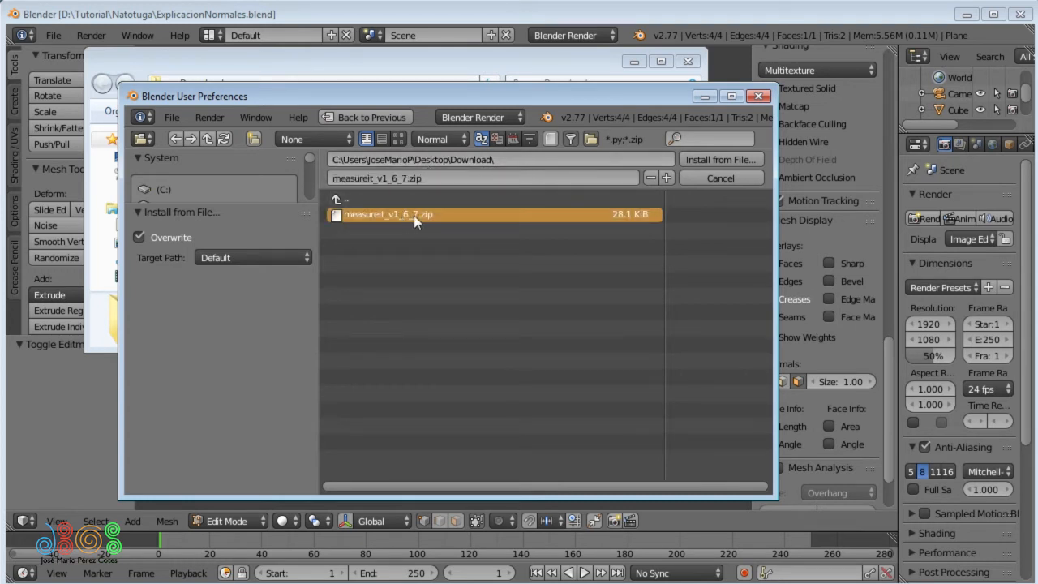
left_click(702, 159)
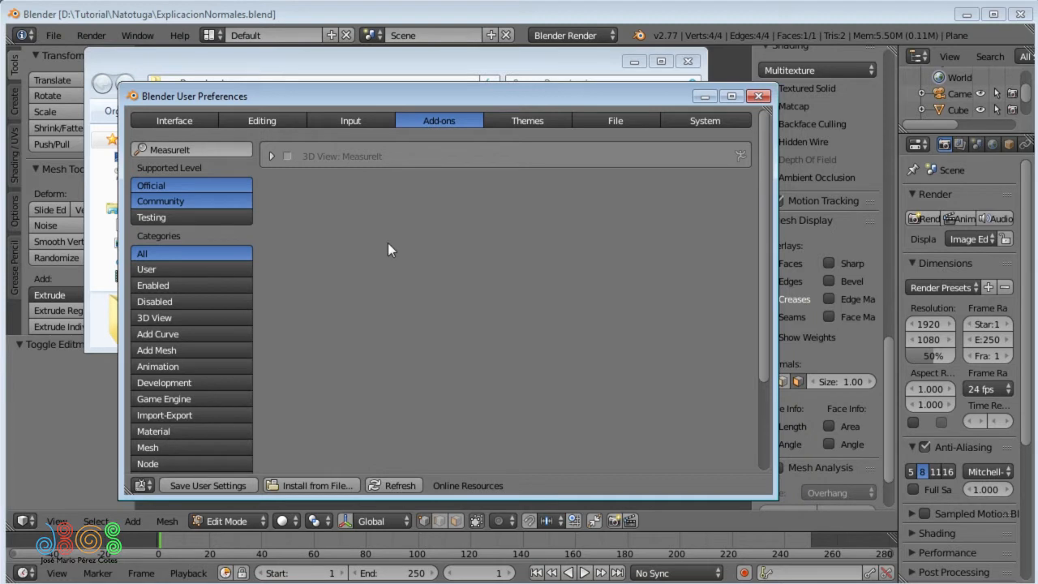
left_click(288, 154)
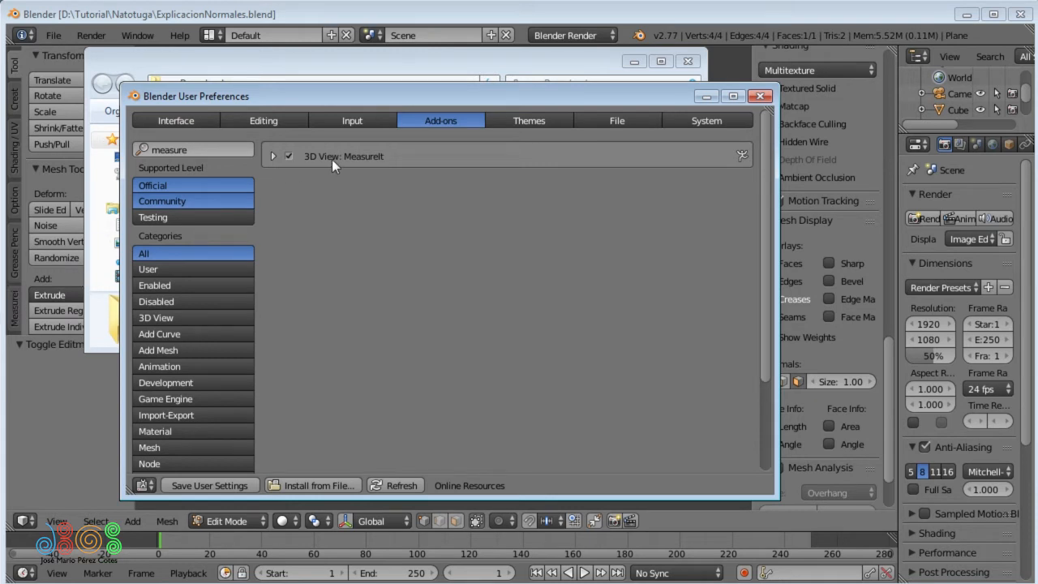
Step: Open the MeasureIt tools in a widened tool shelf, show the measures and expand the Mesh Debug options
left_click(15, 311)
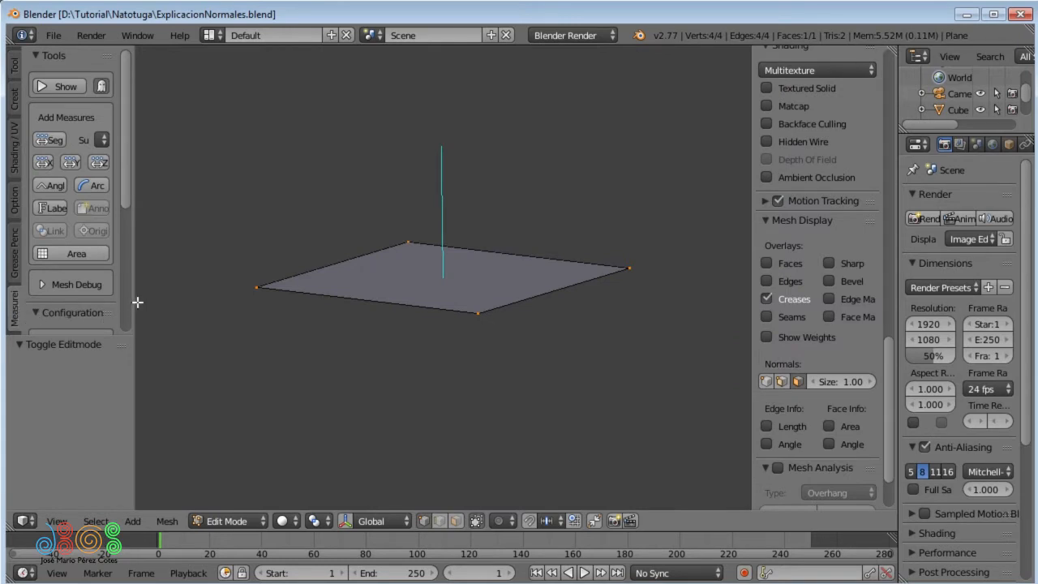
left_click_drag(132, 299, 258, 290)
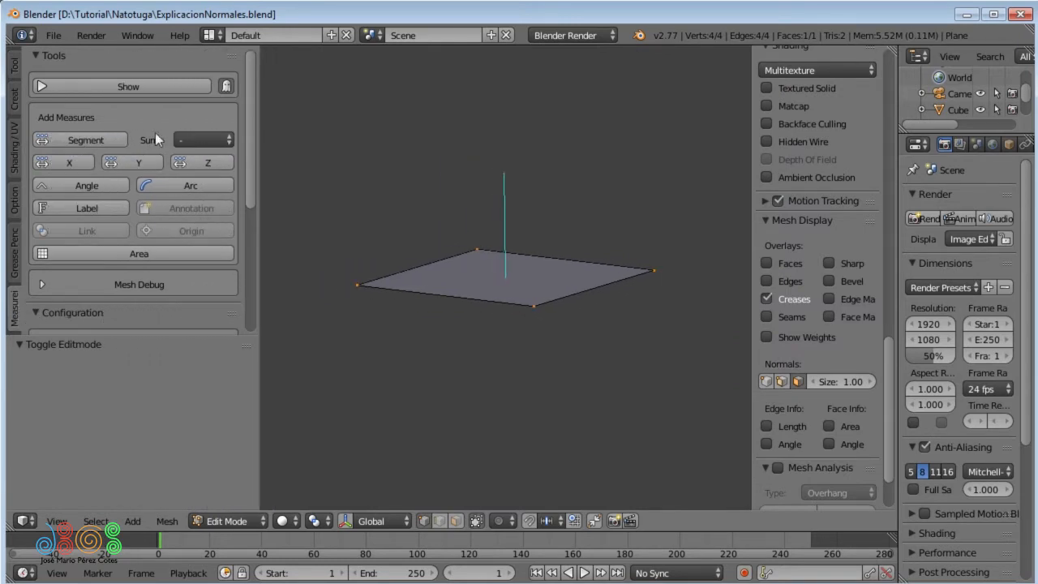
left_click(128, 87)
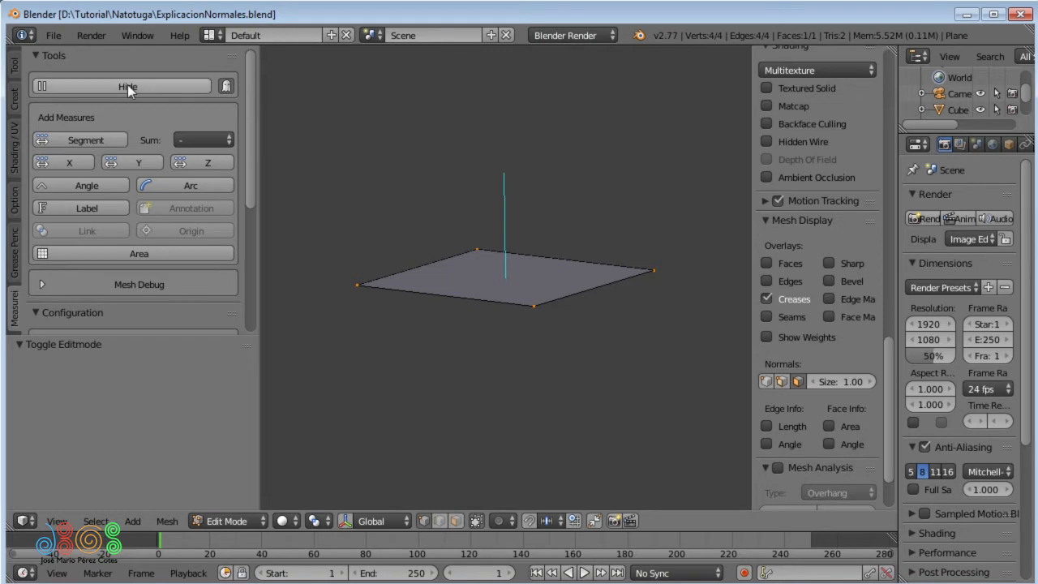
left_click(130, 280)
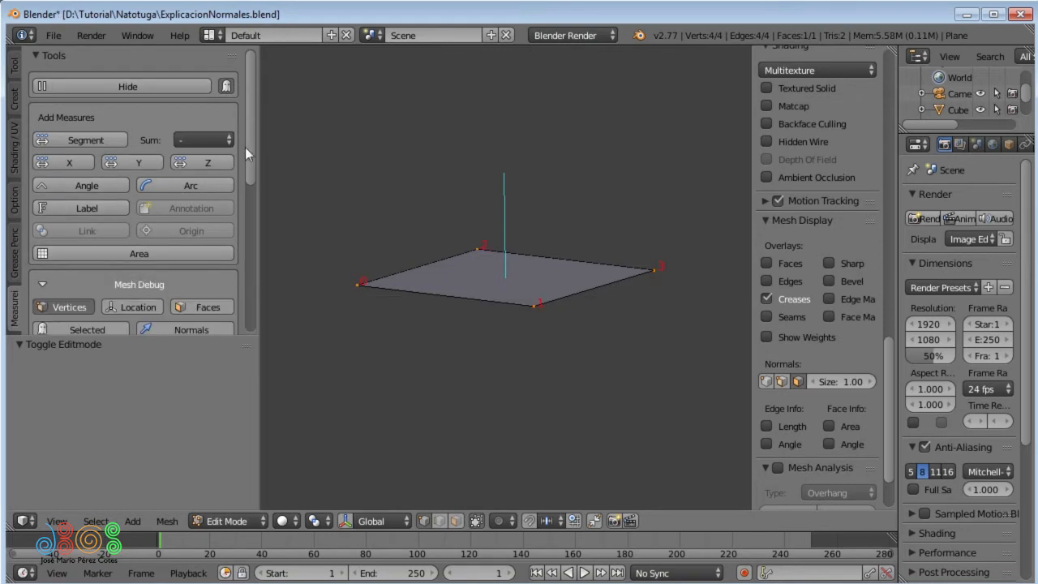
Step: Toggle the Mesh Debug vertex numbers and display the face number and vertex locations on the plane
left_click_drag(249, 147, 249, 176)
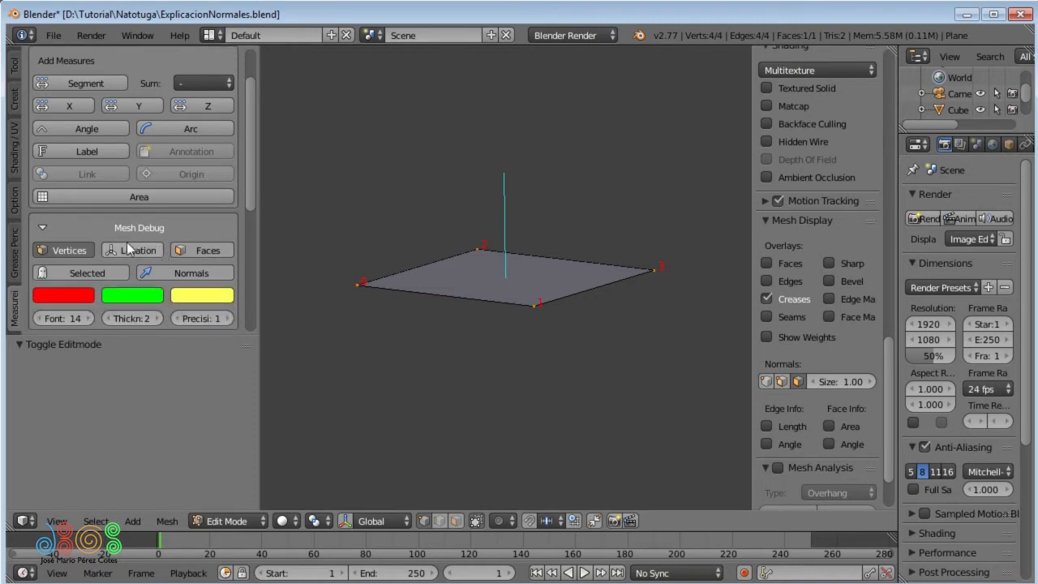
left_click(65, 250)
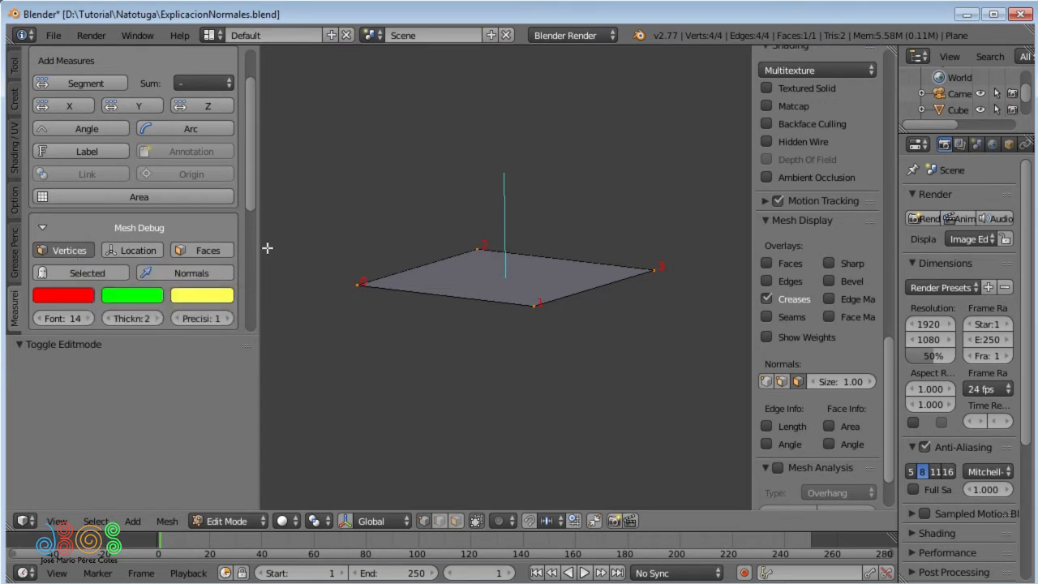
left_click(84, 249)
left_click(77, 251)
left_click(208, 249)
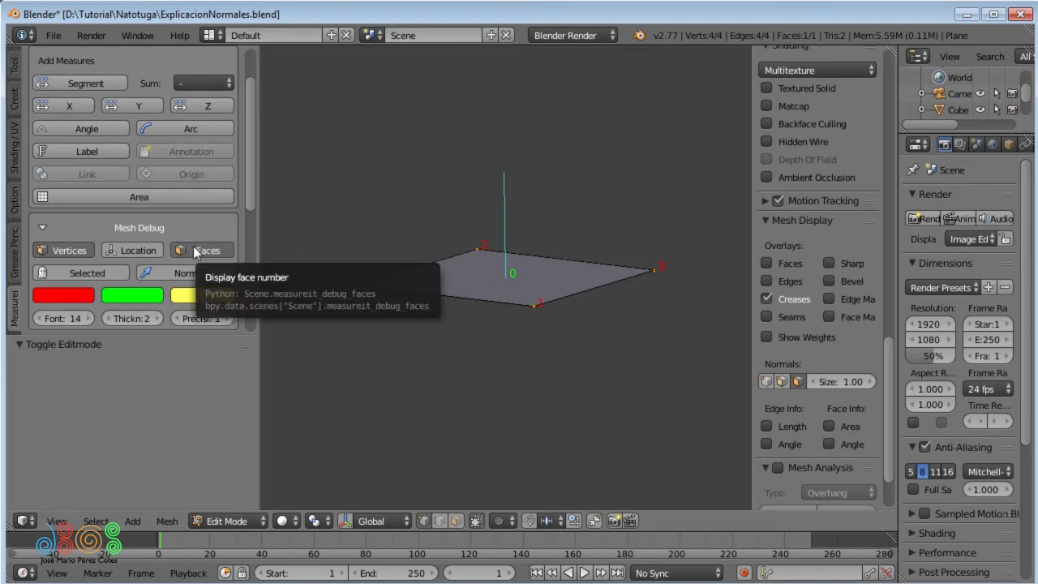
left_click(125, 250)
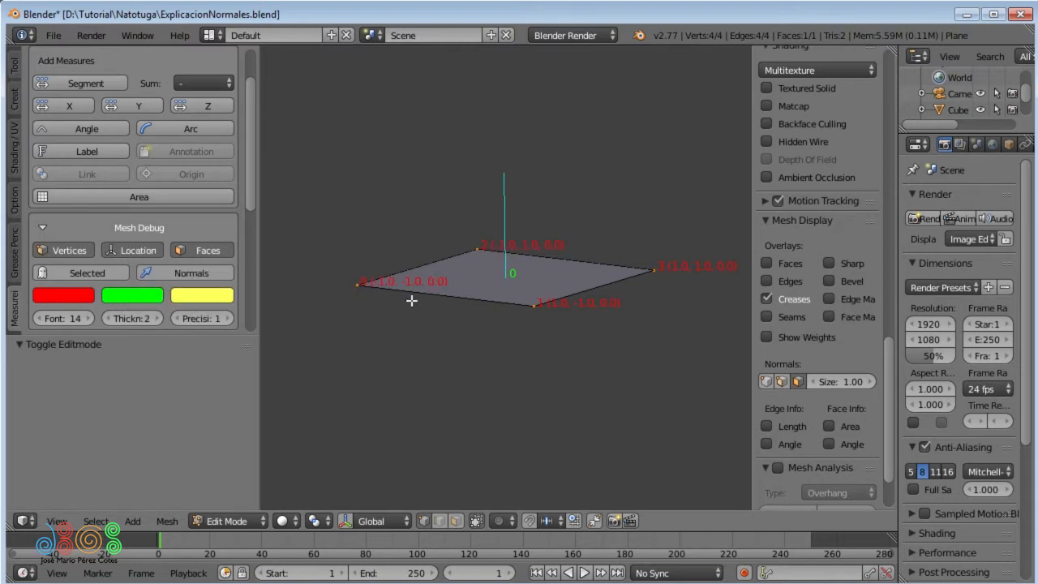
Step: Change the Mesh Debug vertex label colour to light green
left_click(61, 293)
left_click_drag(121, 144, 80, 107)
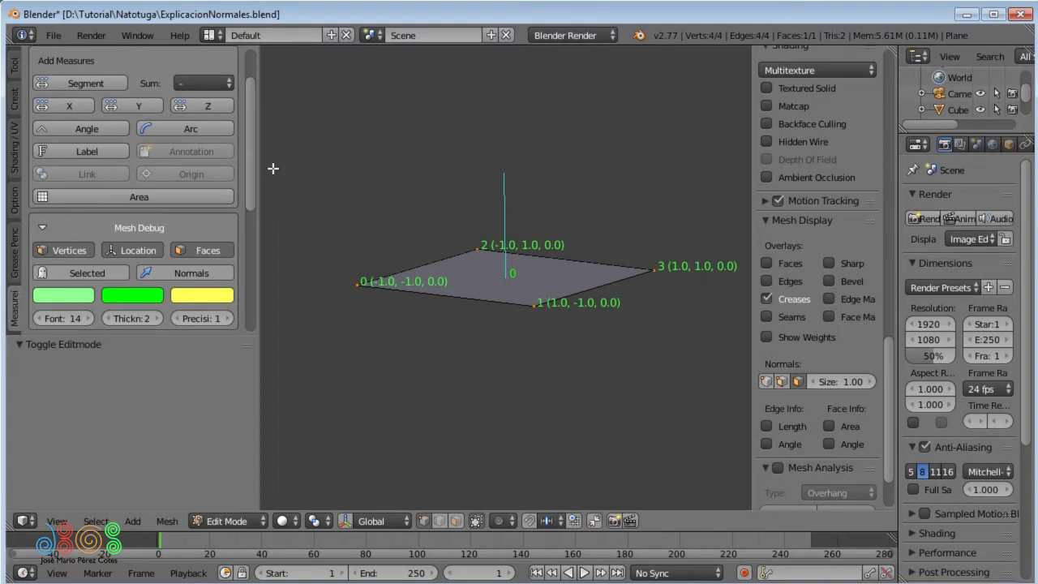
Step: Show and hide the Mesh Debug normals on the plane, and turn off the location and face number labels
left_click(209, 272)
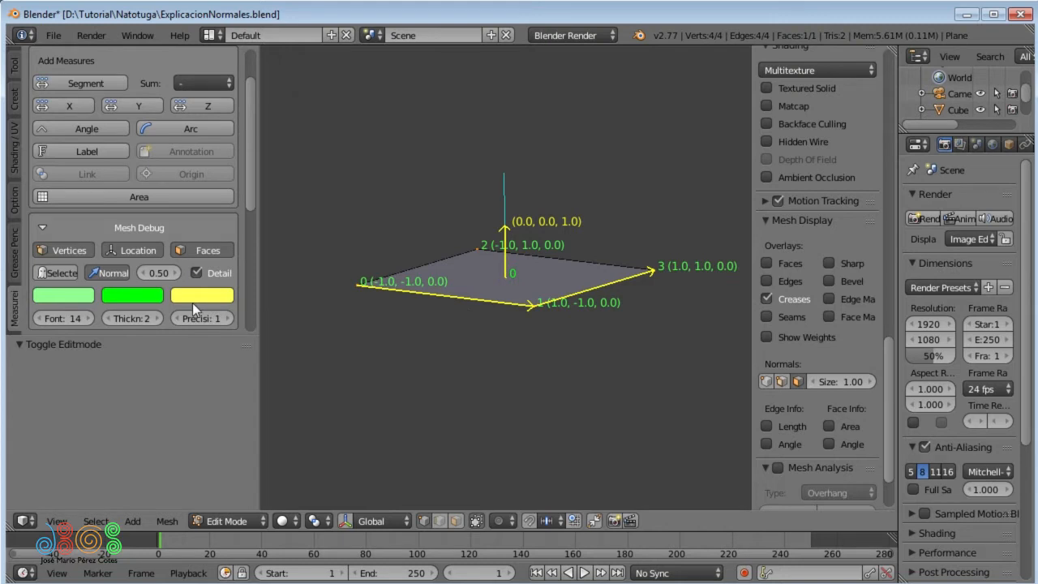
left_click(133, 249)
left_click(116, 270)
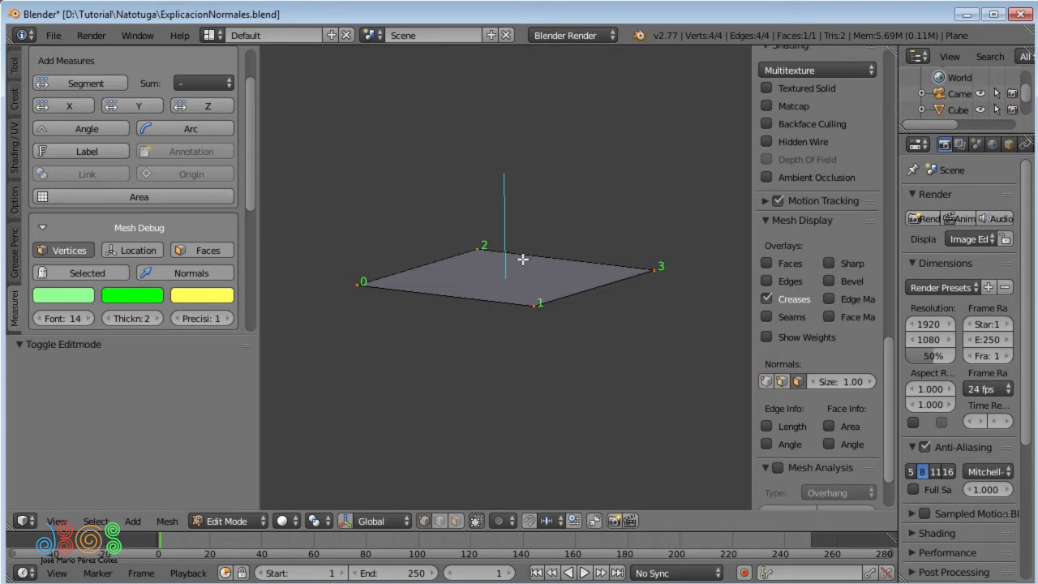
left_click(187, 272)
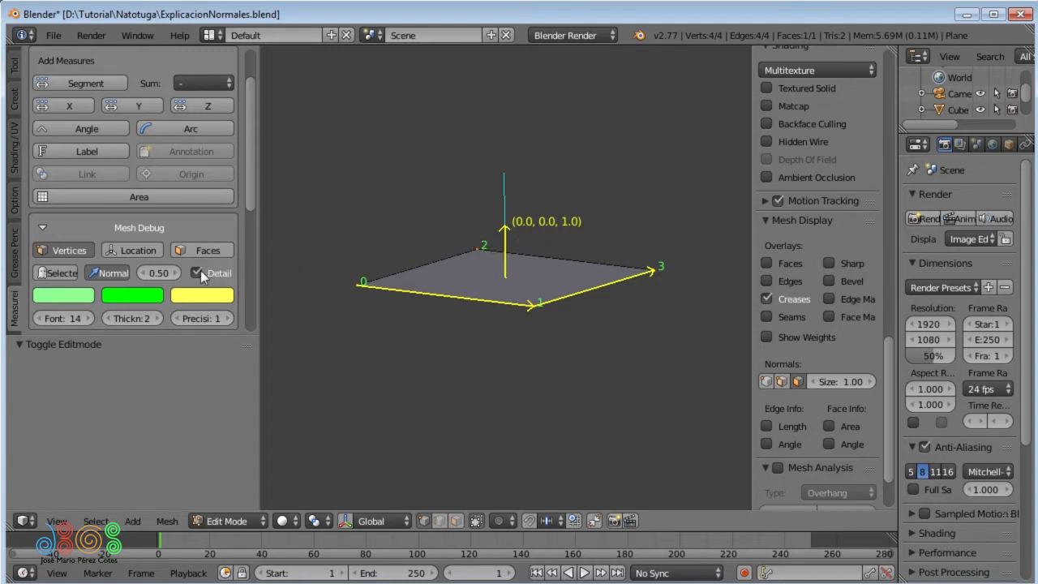
left_click(113, 273)
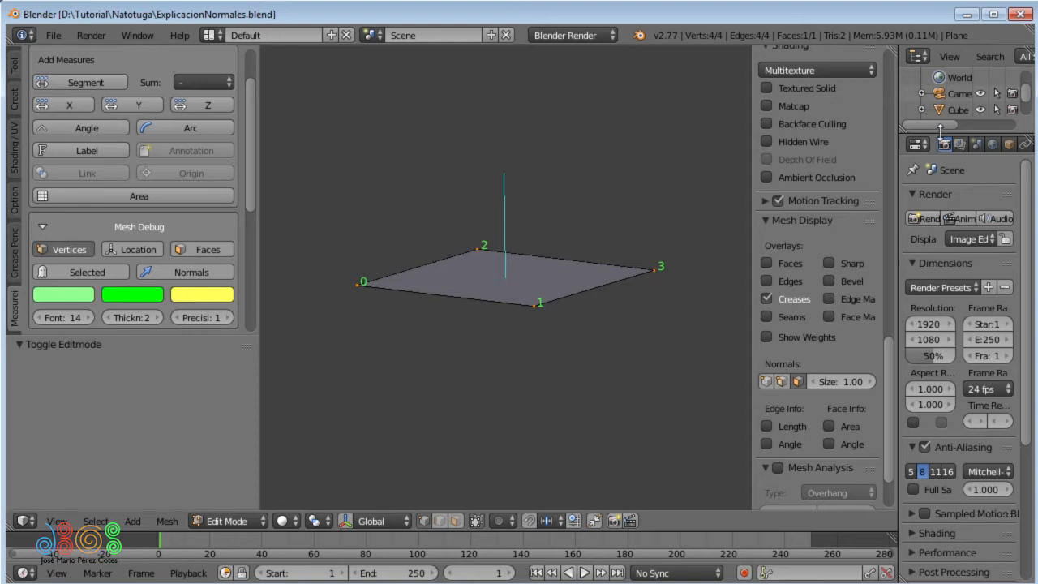
Step: Enlarge the Outliner in height and width so its full hierarchy is readable
left_click_drag(941, 128, 929, 527)
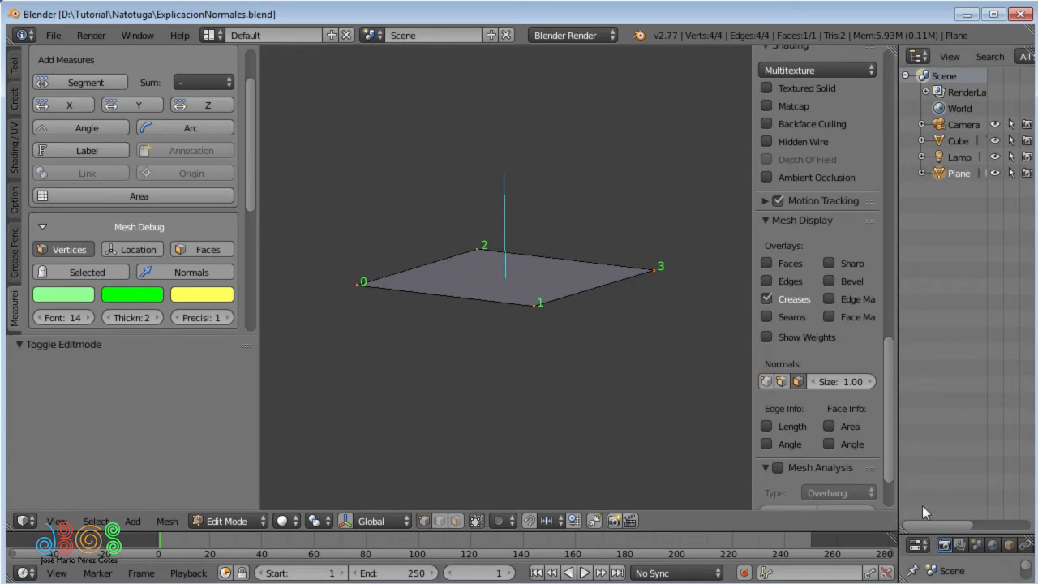
left_click_drag(897, 480, 767, 491)
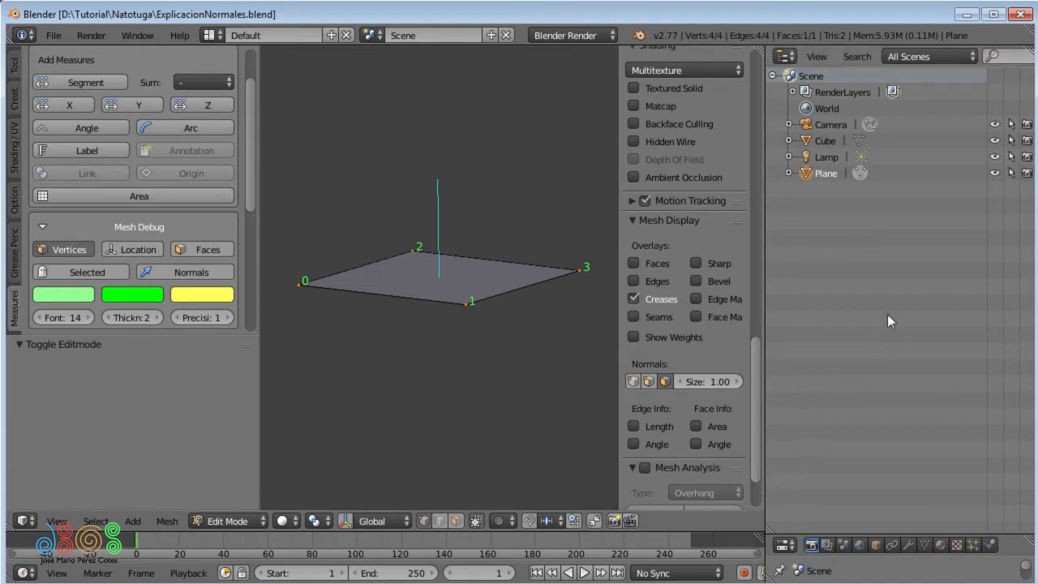
Step: Try the Outliner display modes Current Scene, Visible Layers, Selected, Active, Same Types, Groups, Sequence and Blender File
left_click(892, 55)
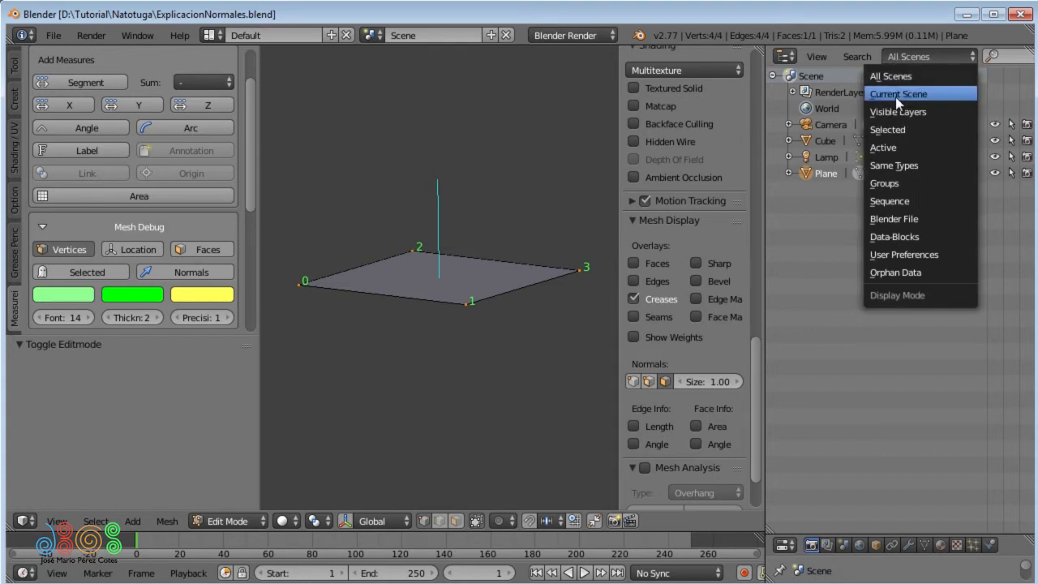
left_click(895, 95)
left_click(906, 58)
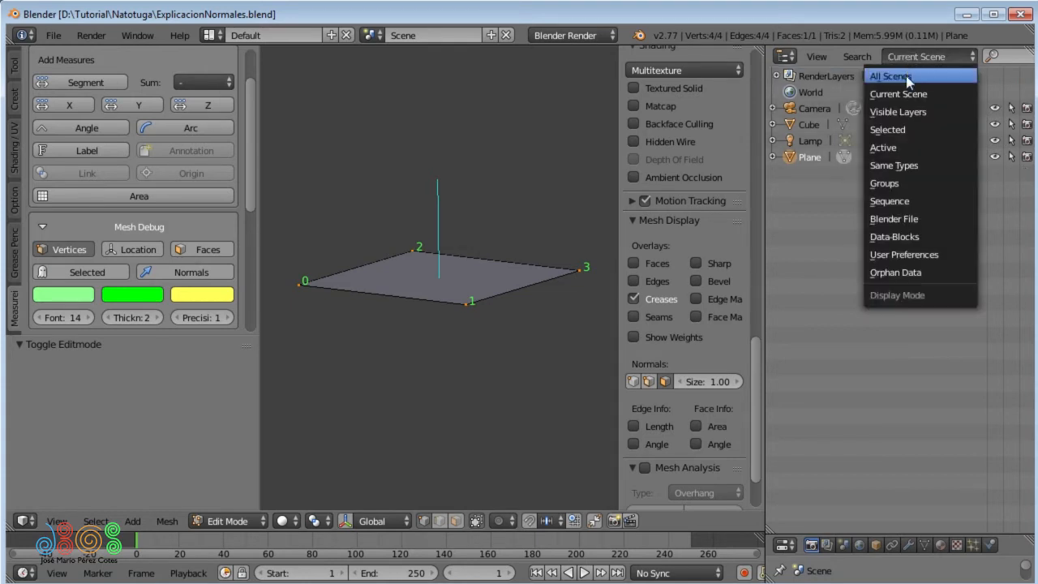
left_click(906, 111)
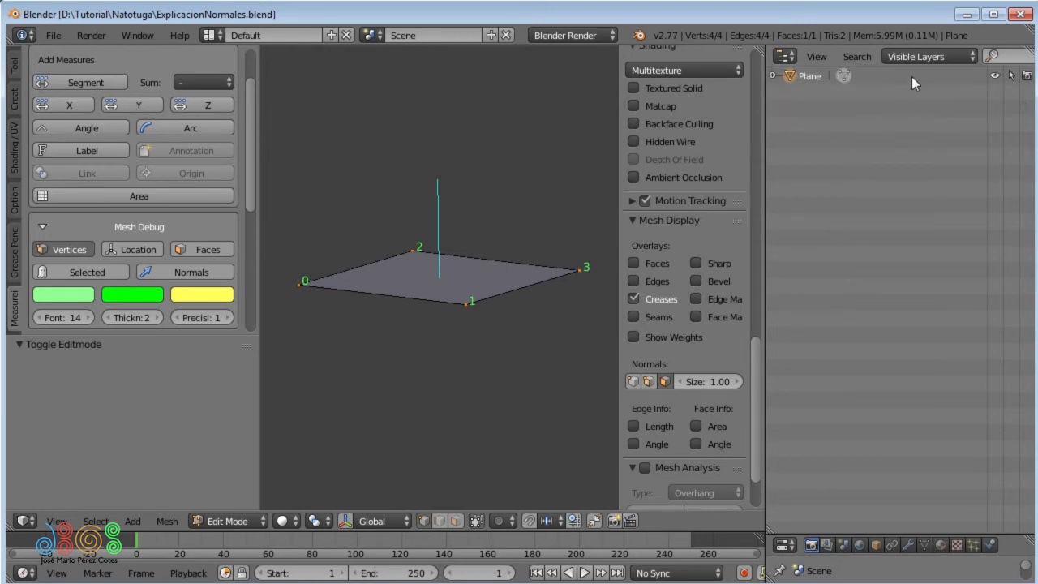
left_click(912, 57)
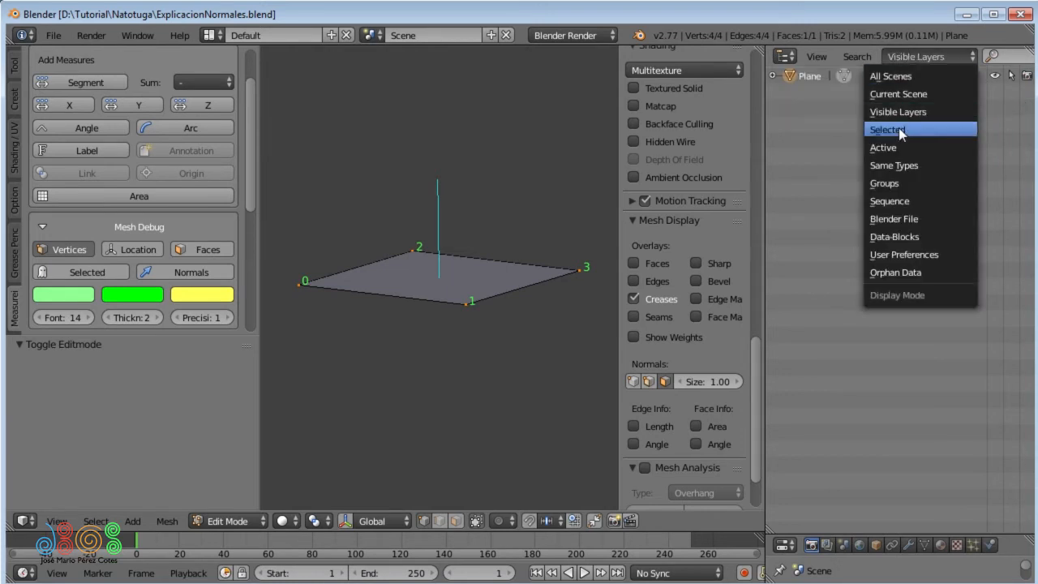
left_click(897, 131)
left_click(910, 57)
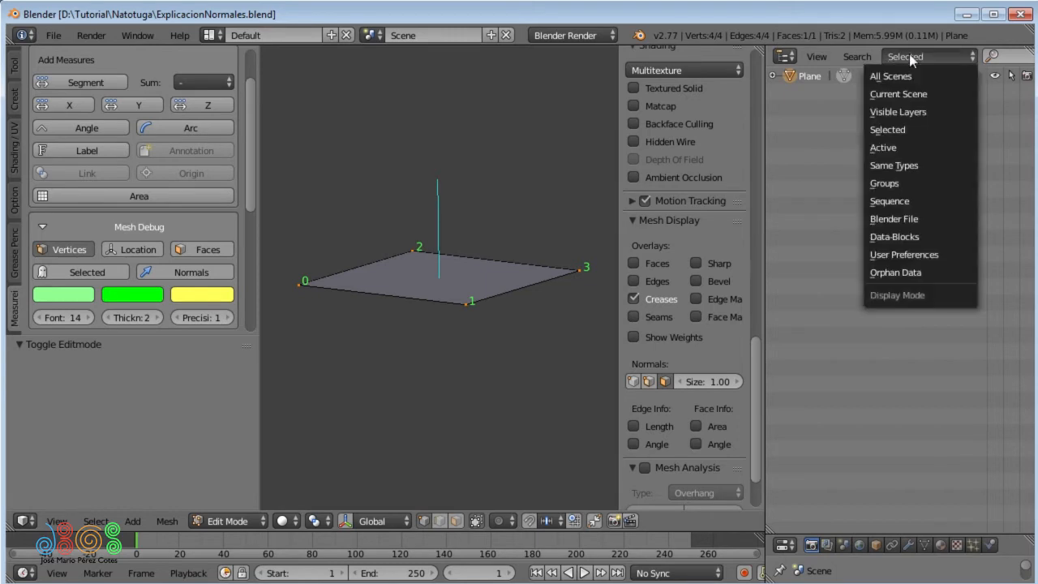
left_click(896, 148)
left_click(907, 57)
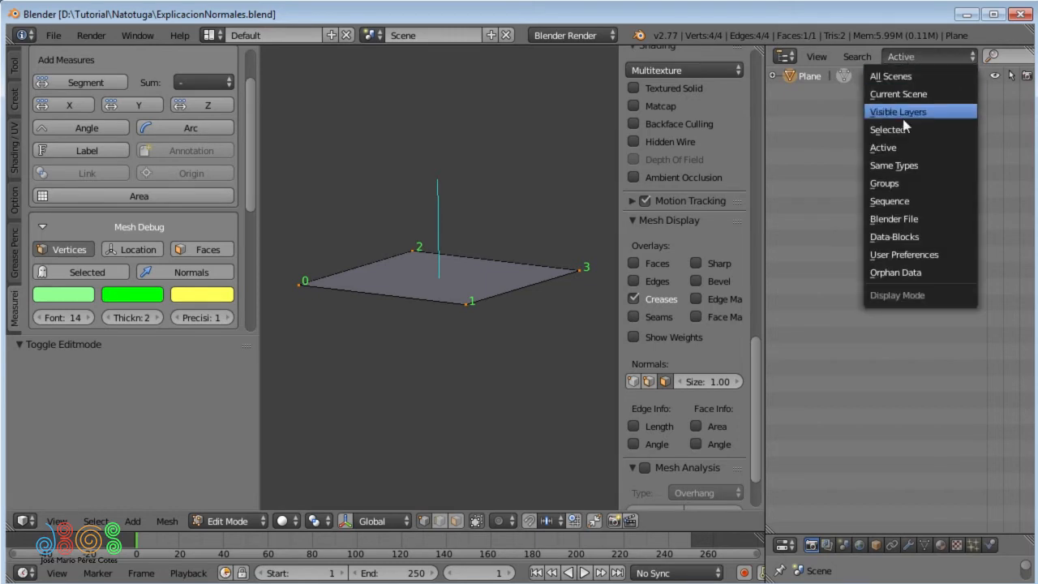
left_click(899, 166)
left_click(908, 57)
left_click(889, 184)
left_click(914, 57)
left_click(889, 201)
left_click(912, 58)
left_click(891, 217)
Step: Switch the Outliner to the Data-Blocks display mode and expand the Plane object down to its mesh data
left_click(921, 57)
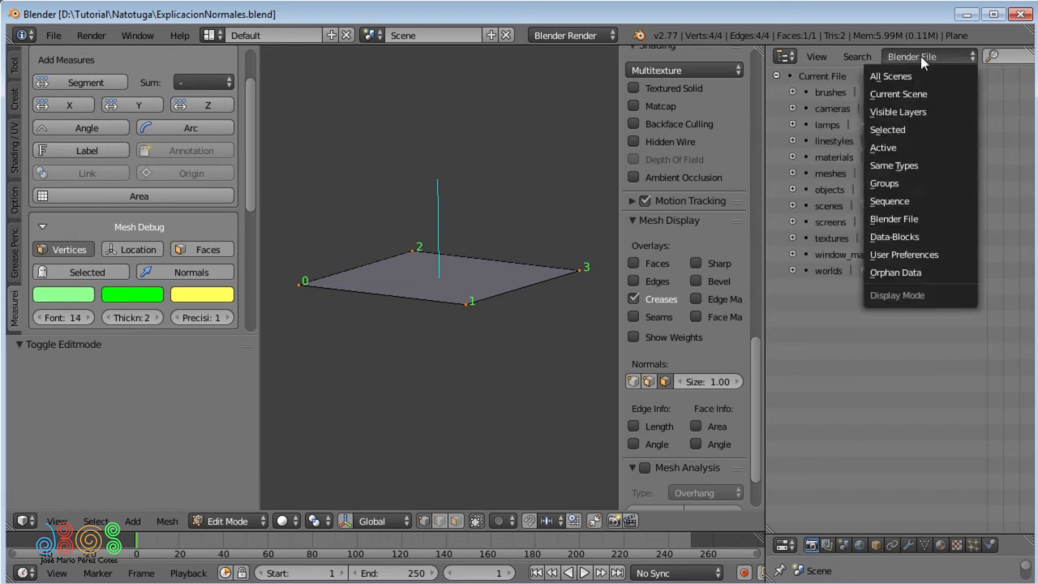
left_click(912, 245)
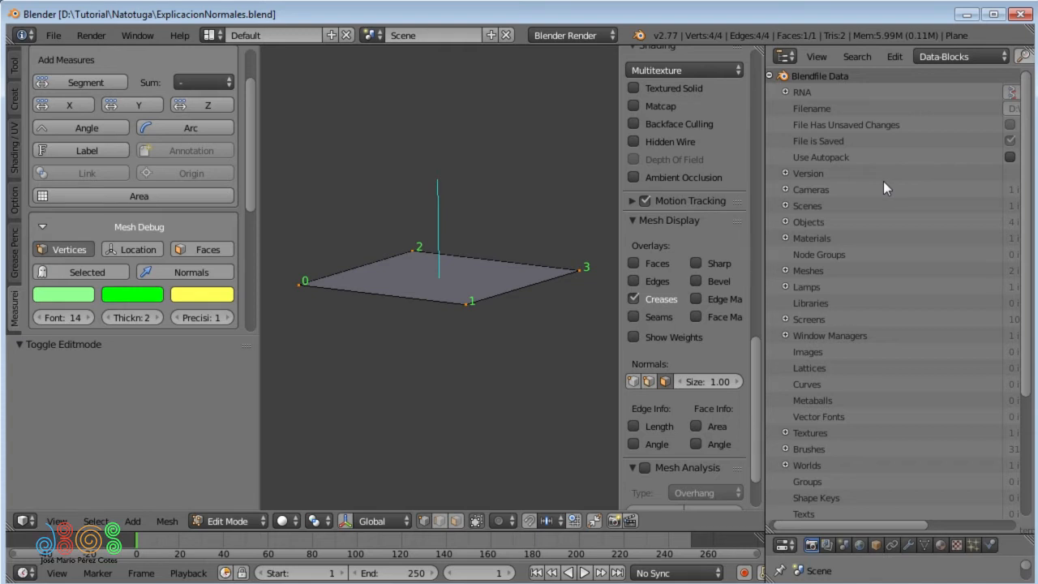
left_click(785, 222)
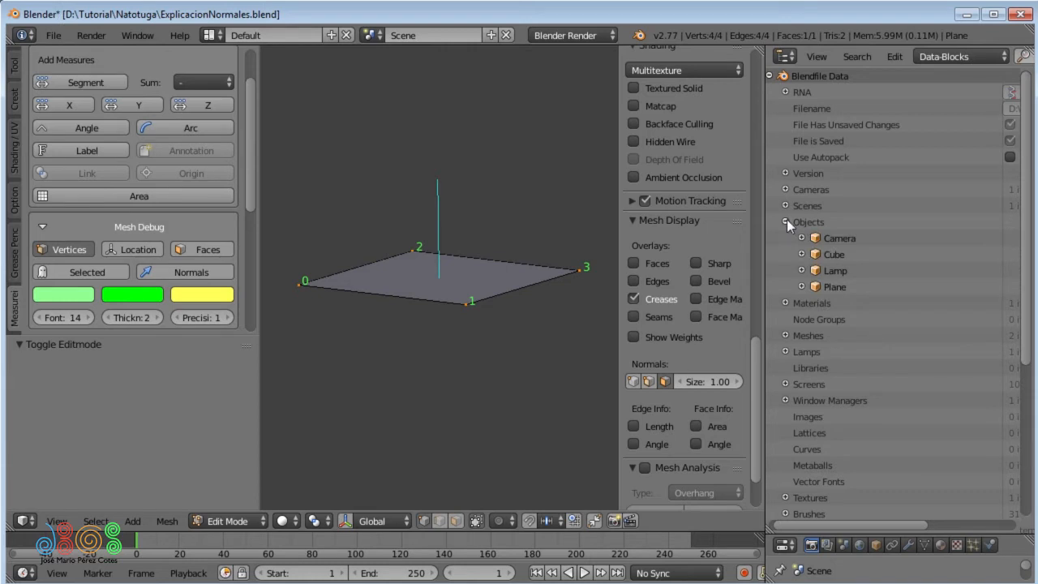
left_click(802, 287)
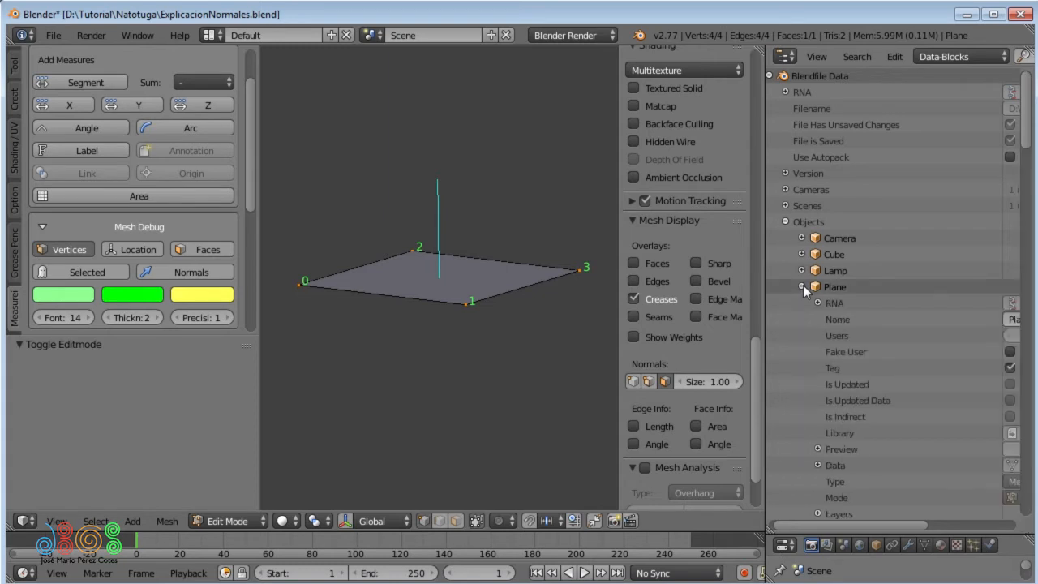
left_click(818, 466)
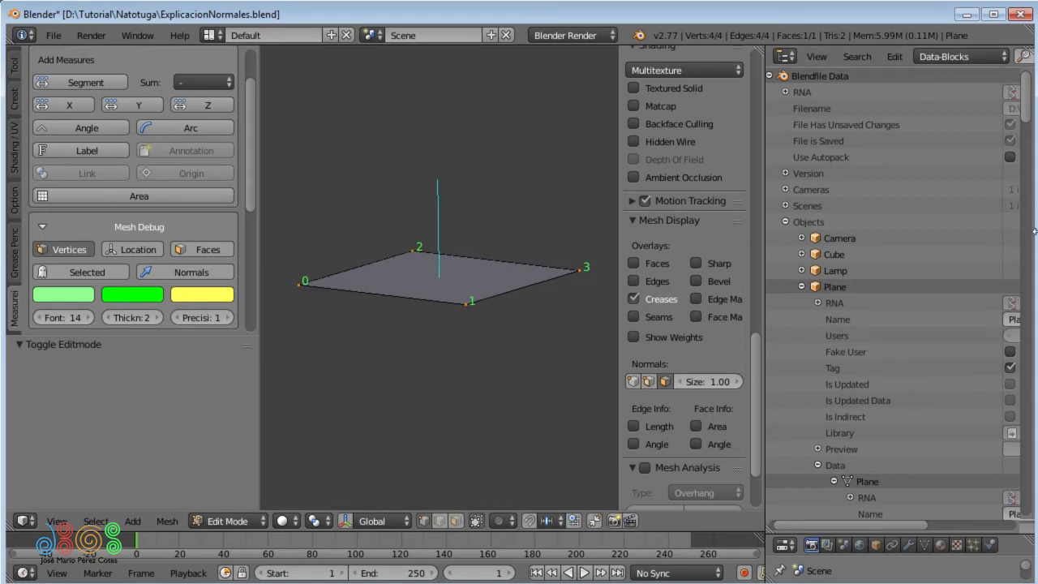
Step: Examine the first mesh vertex's location coordinates in the Plane mesh data and show the Mesh Debug location labels for comparison
left_click_drag(1032, 111, 1030, 156)
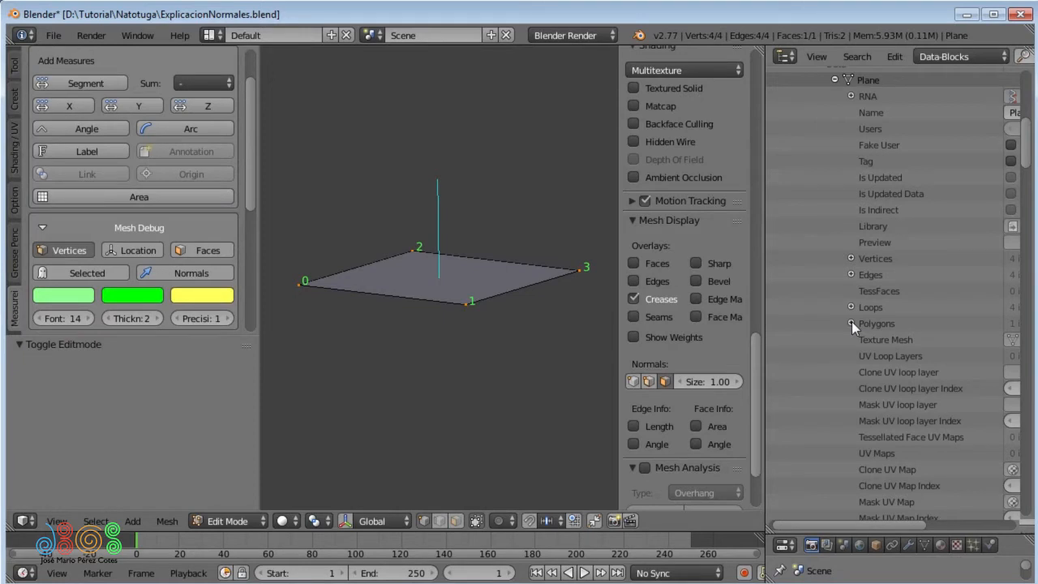
left_click(851, 258)
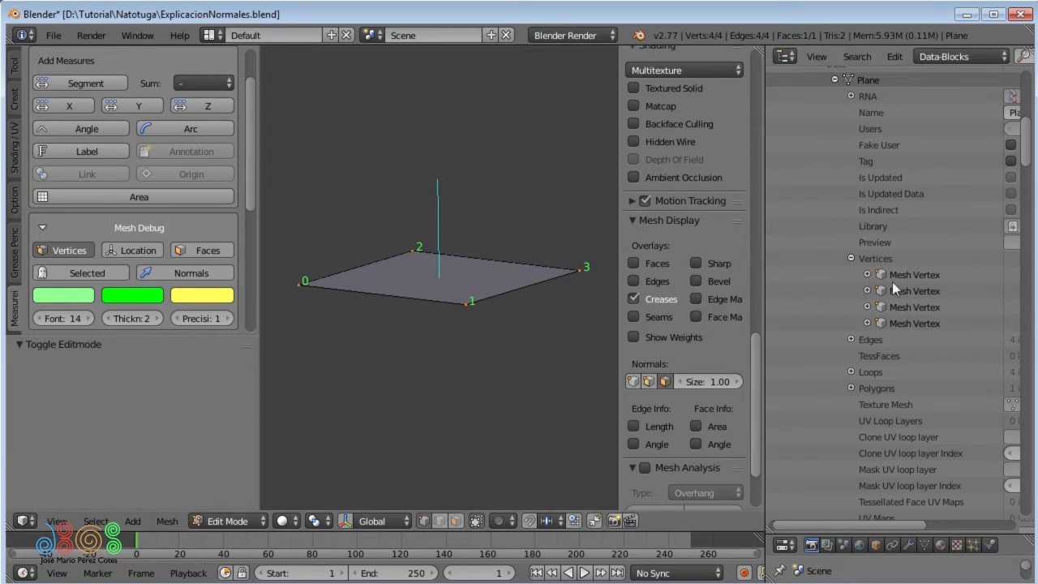
left_click(867, 274)
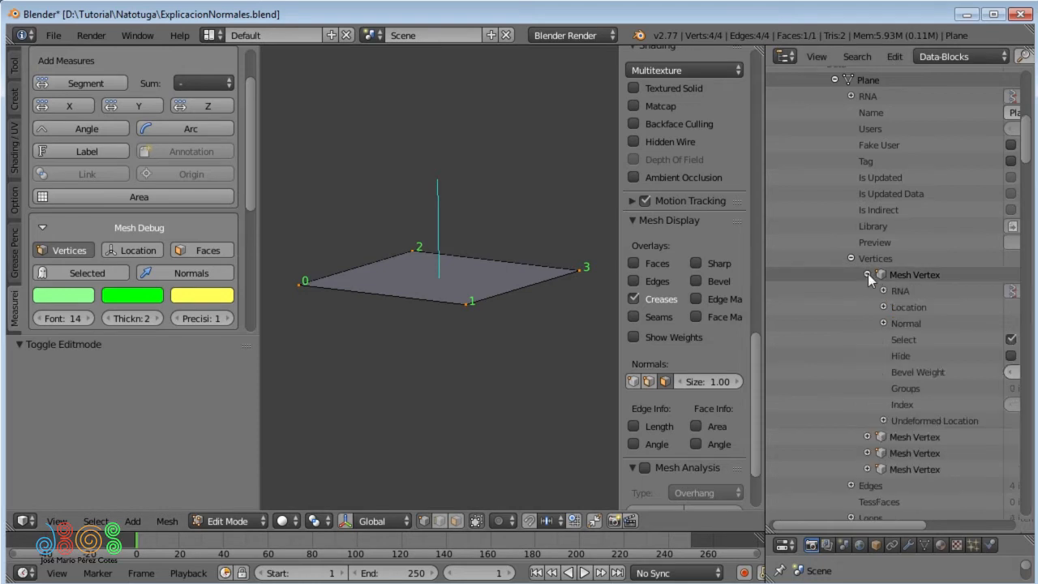
left_click(884, 307)
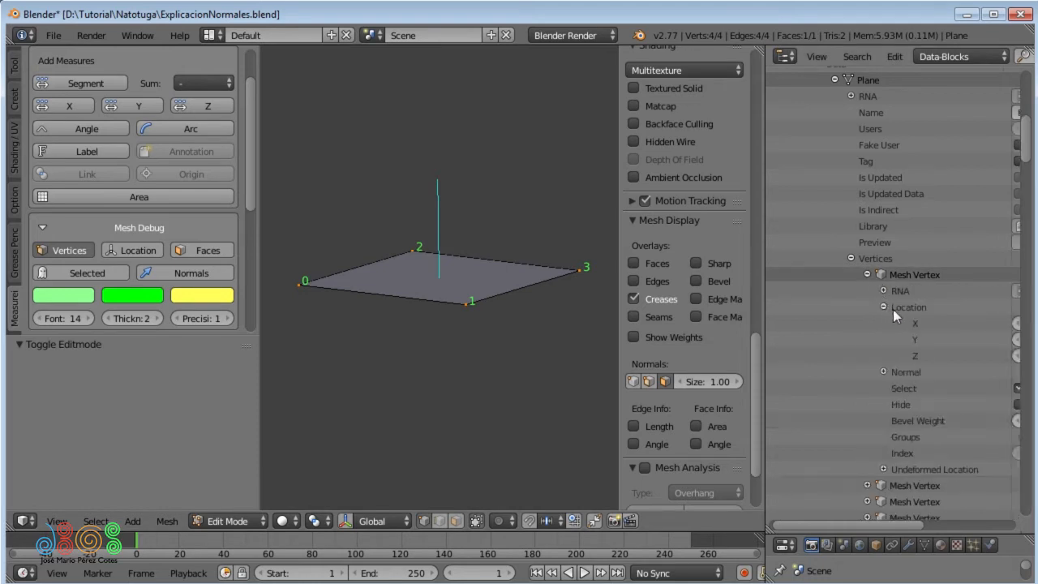
left_click_drag(937, 326, 828, 210, "alt")
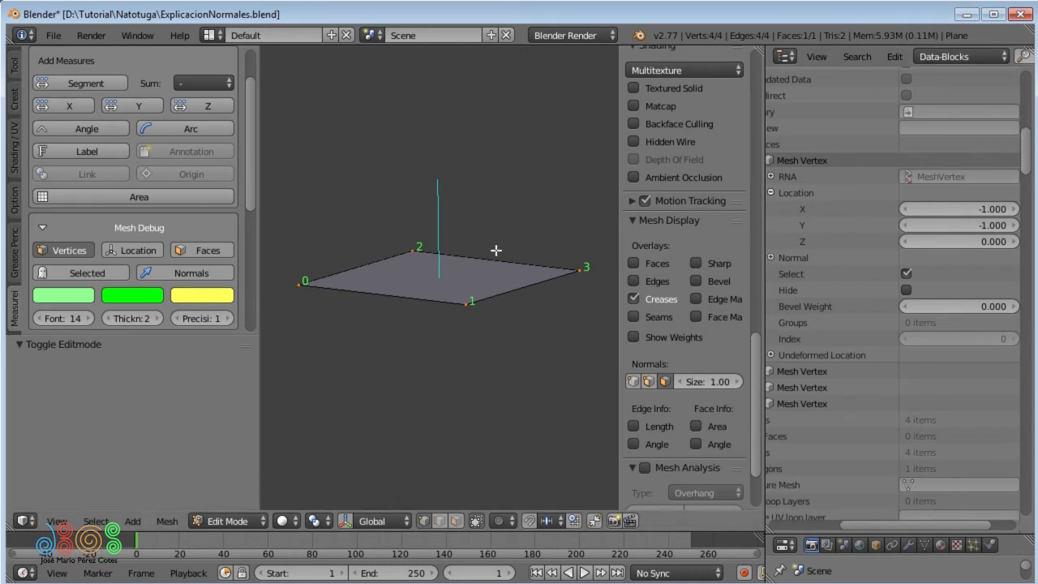
left_click(127, 252)
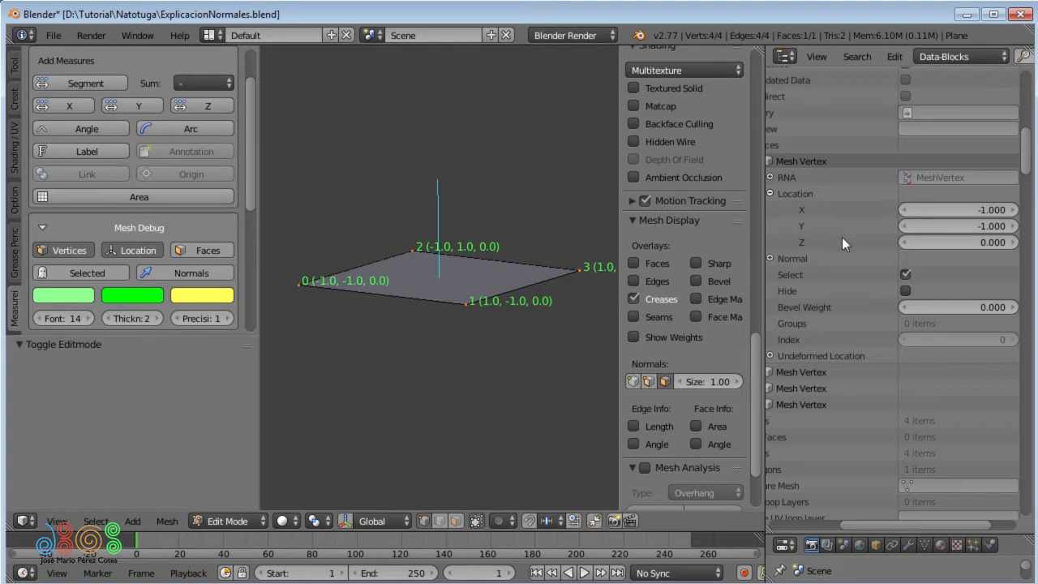
Step: Collapse the mesh's vertex list and expand the Mesh Polygon entry so its vertex index values are readable
scroll(843, 194, "left", 2, "ctrl")
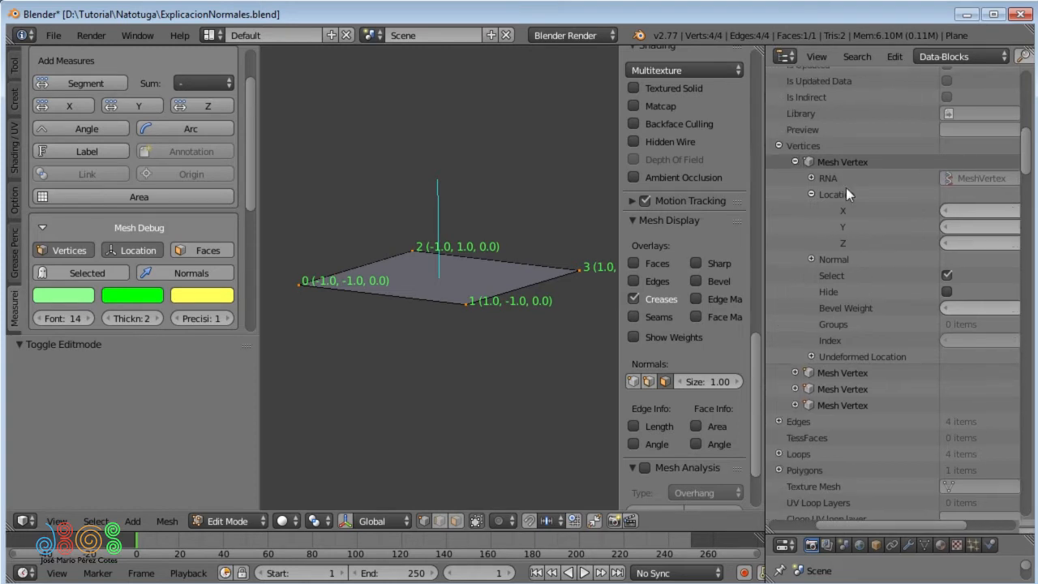
left_click(796, 162)
left_click(779, 146)
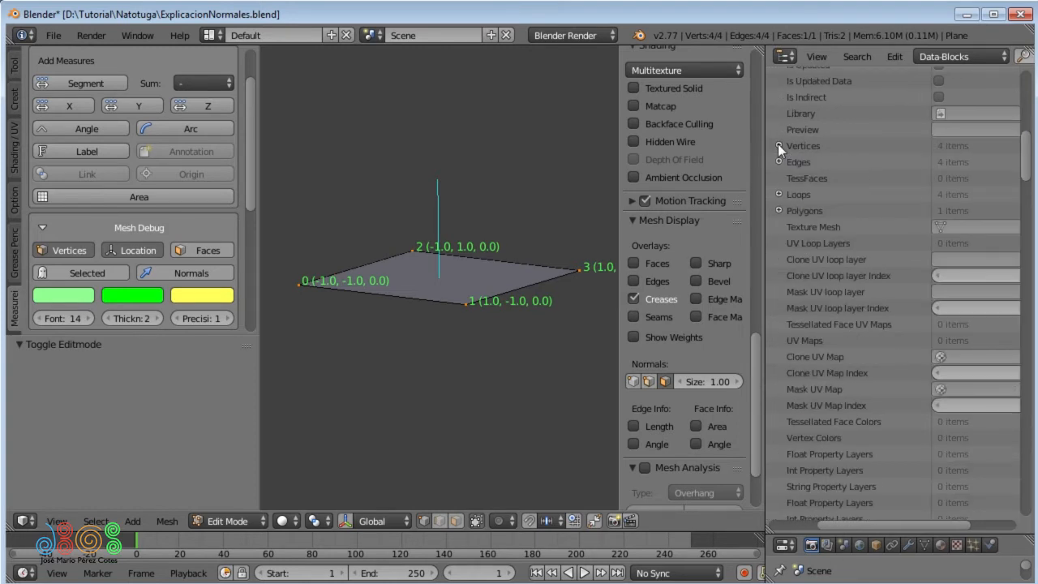
left_click(779, 210)
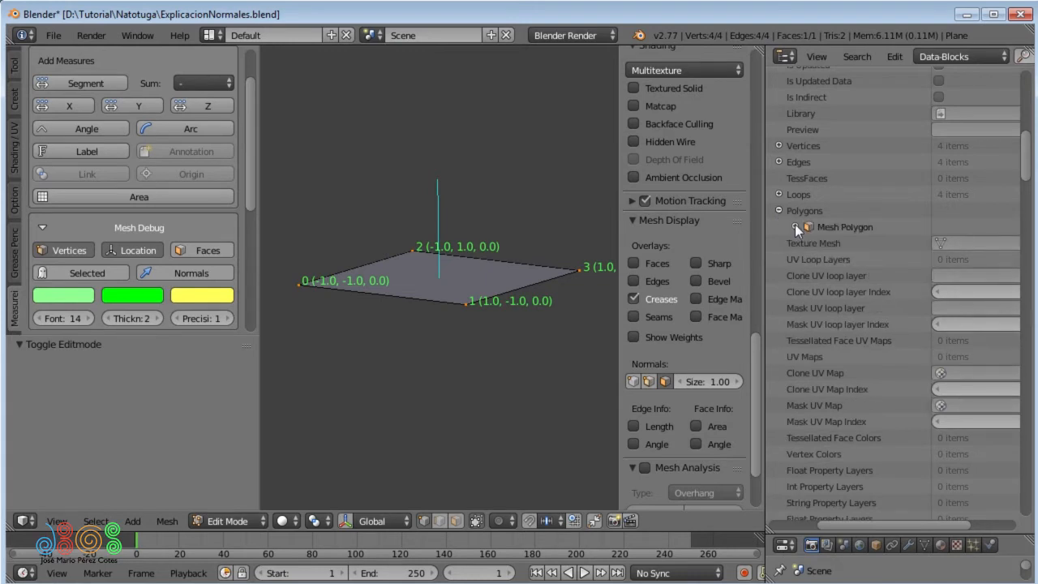
left_click(795, 226)
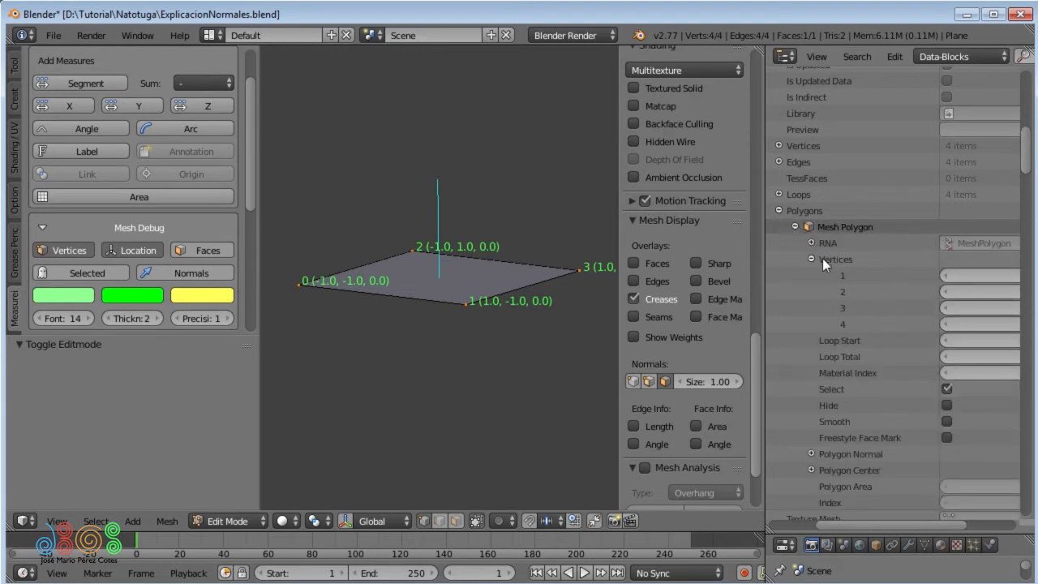
middle_click_drag(901, 287, 854, 258)
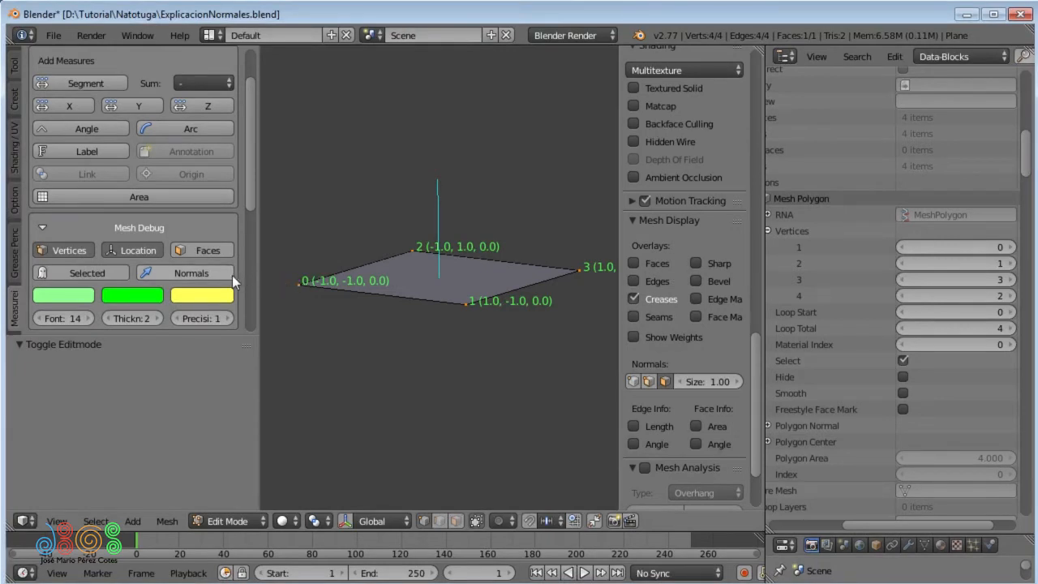
Step: Turn on the Mesh Debug normals for the plane and turn off the vertex location labels
left_click(186, 277)
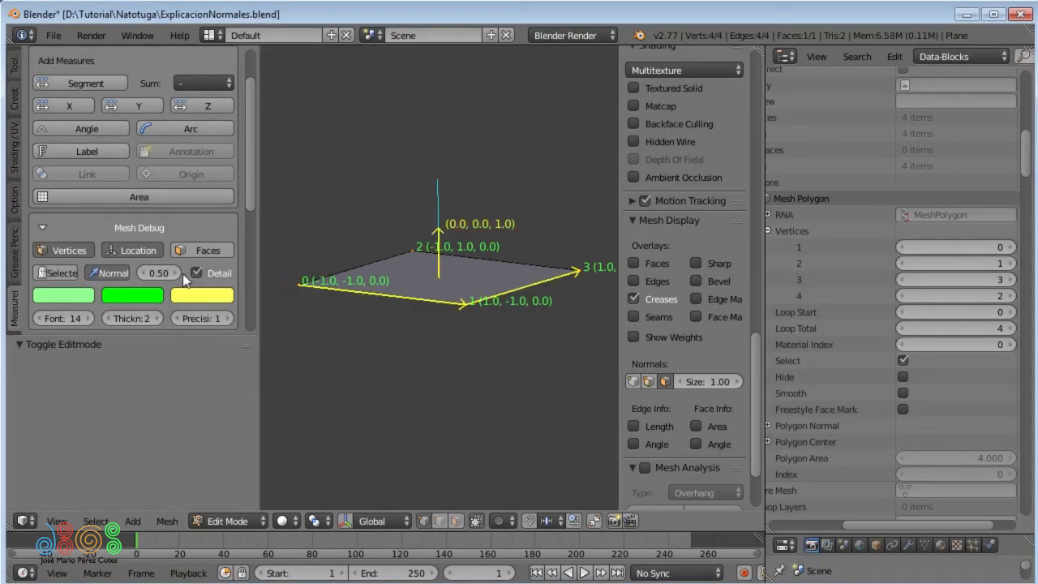
left_click(140, 246)
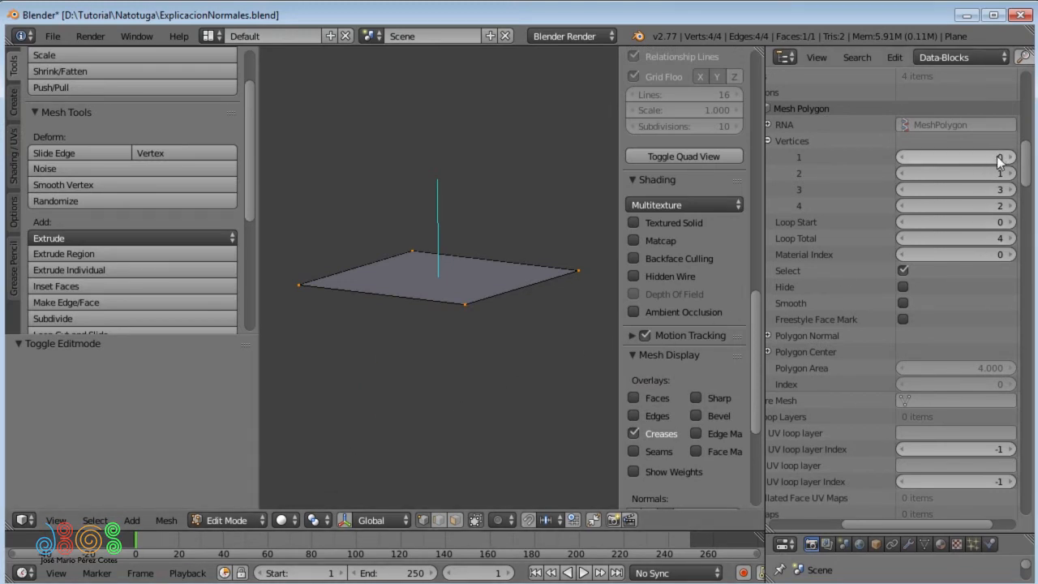
Step: Try changing the Mesh Polygon's first vertex index to values such as 99 and 26, switching between Edit and Object Mode
left_click_drag(955, 157, 974, 167)
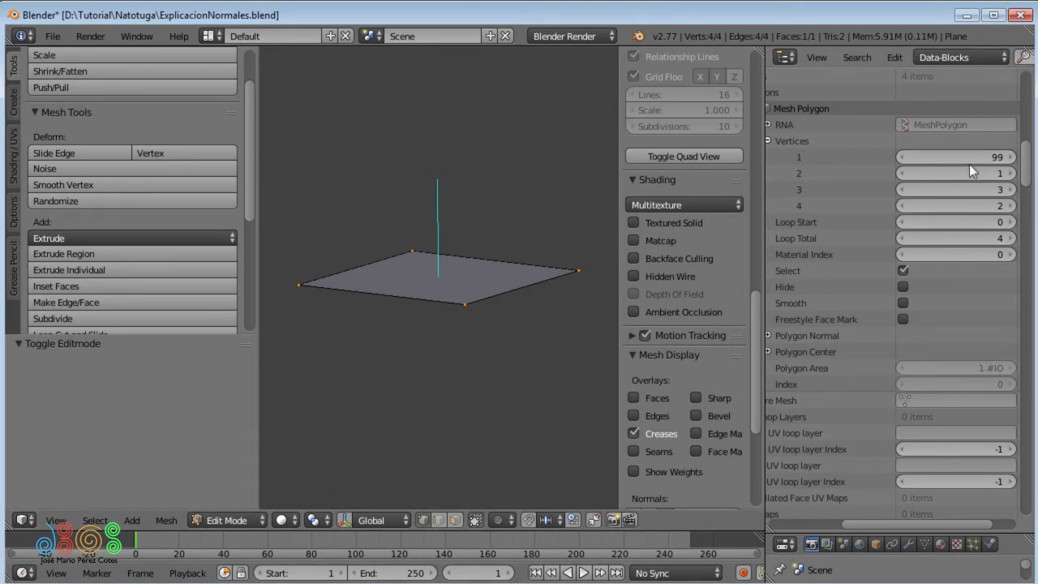
key("Tab")
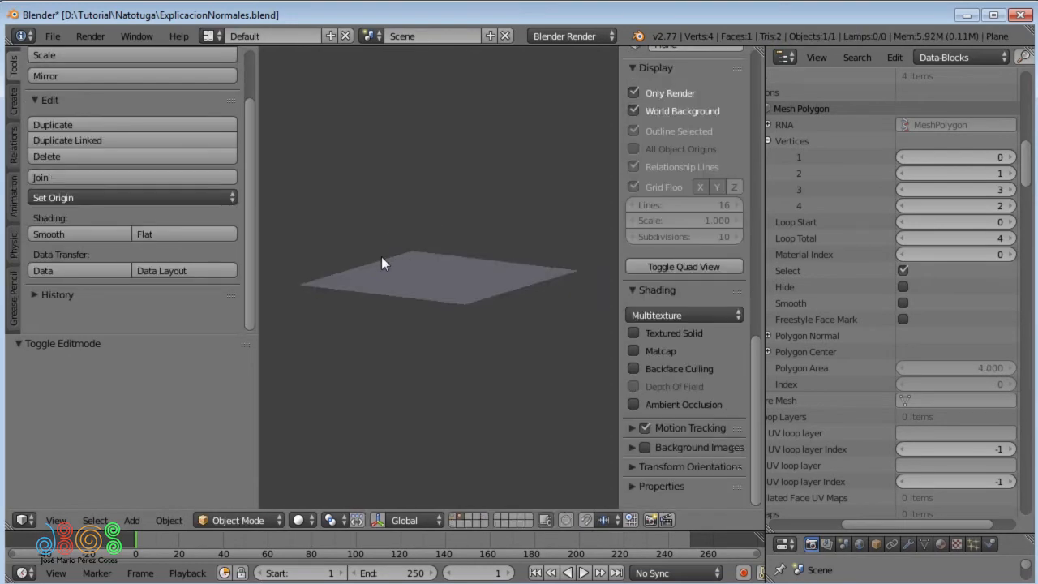
left_click_drag(937, 157, 973, 157)
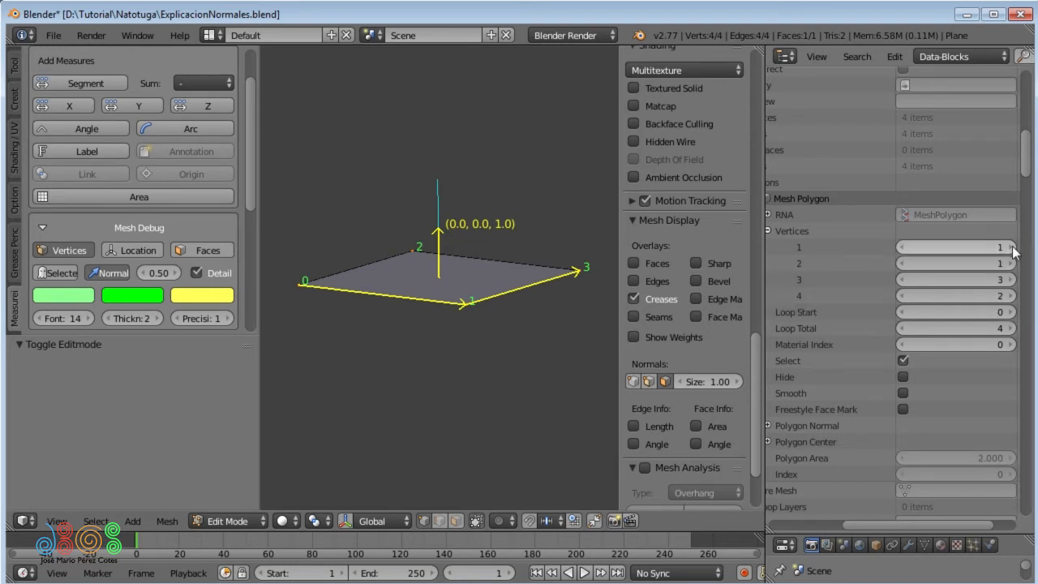
left_click_drag(978, 251, 1013, 251)
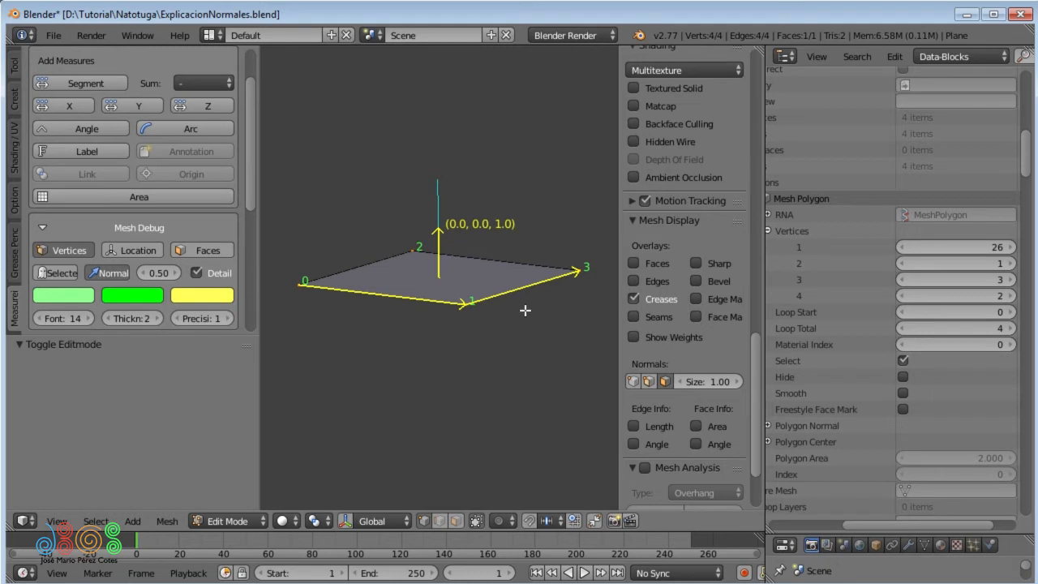
key("Tab")
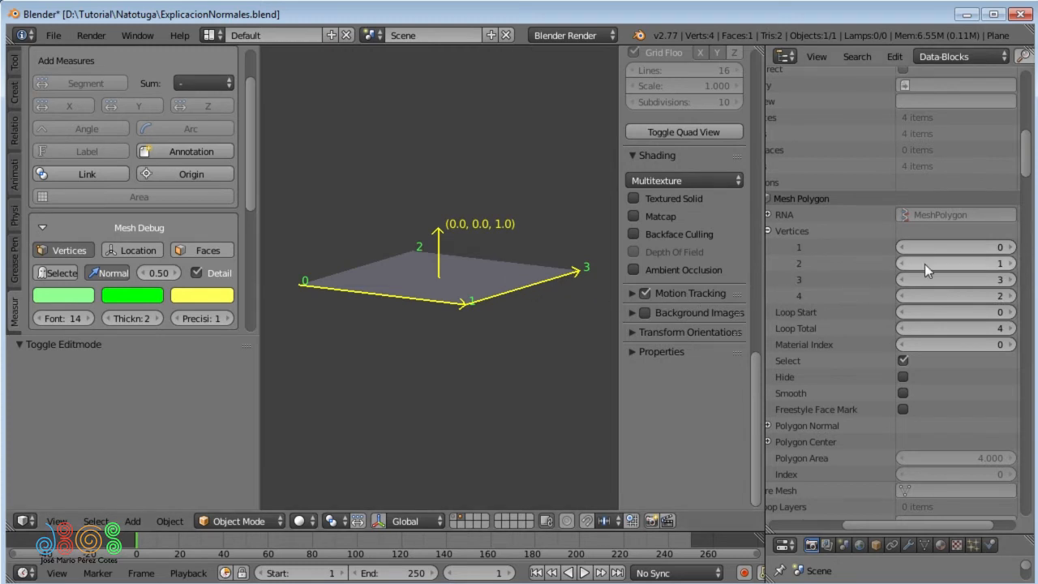
Step: Set the Mesh Polygon's first vertex index to 1 in Object Mode and return to Edit Mode
left_click(1010, 247)
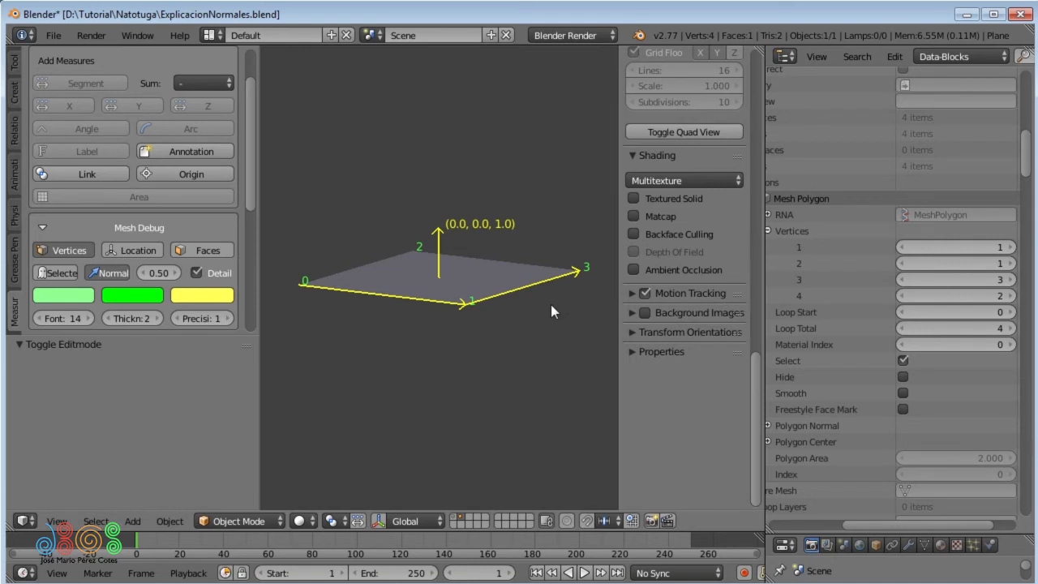
key("Tab")
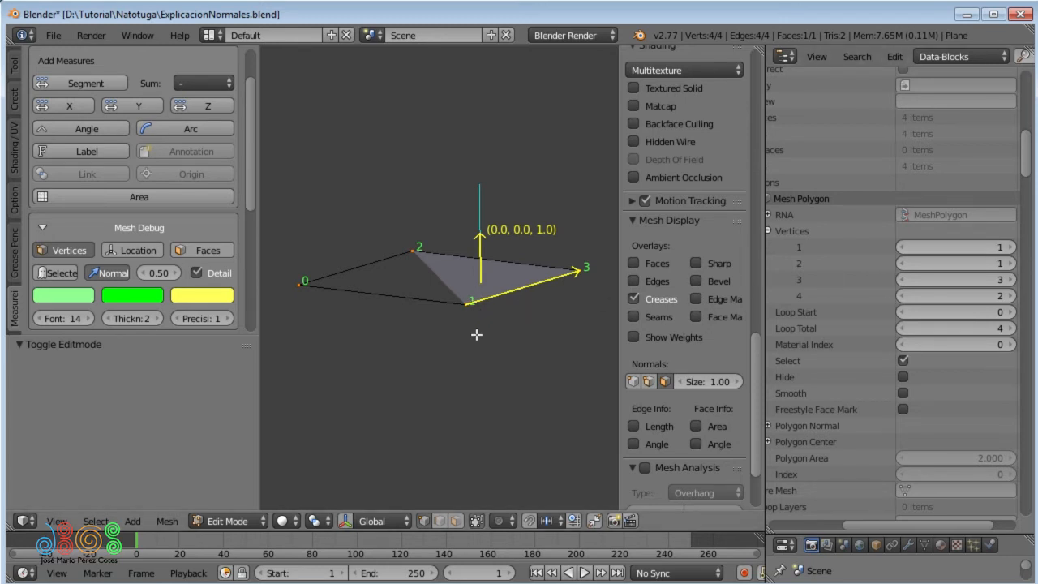
Step: Duplicate vertex 1 to a point above the plane and extrude the copy a tiny distance
right_click(479, 305)
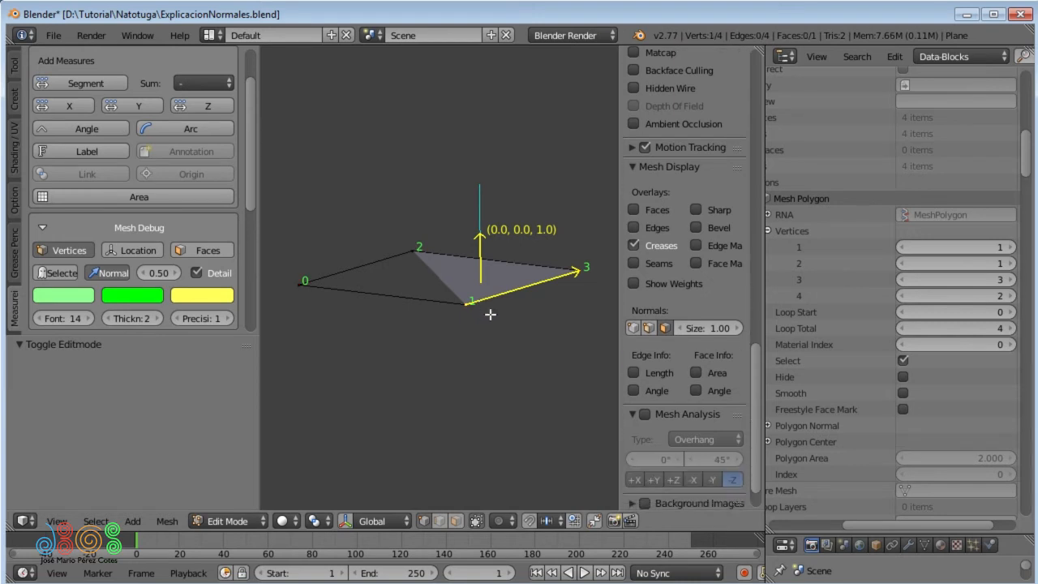
key("e")
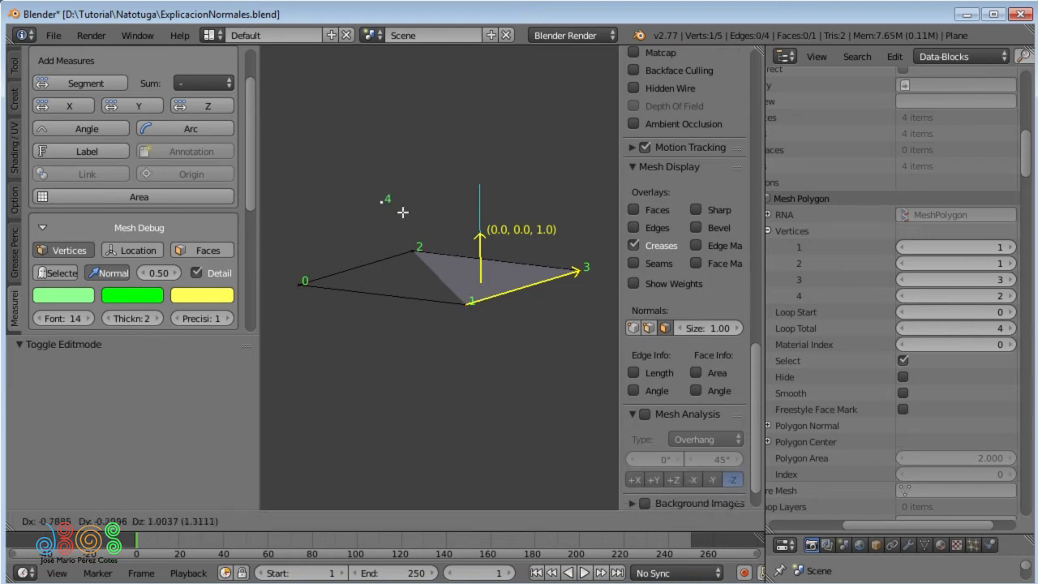
left_click(399, 212)
key("e")
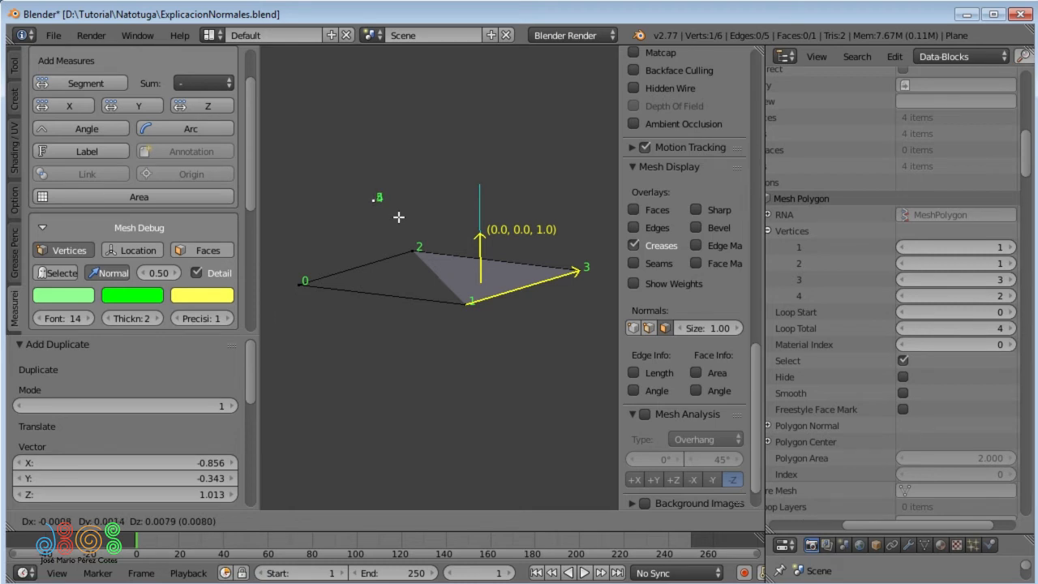
left_click(398, 216)
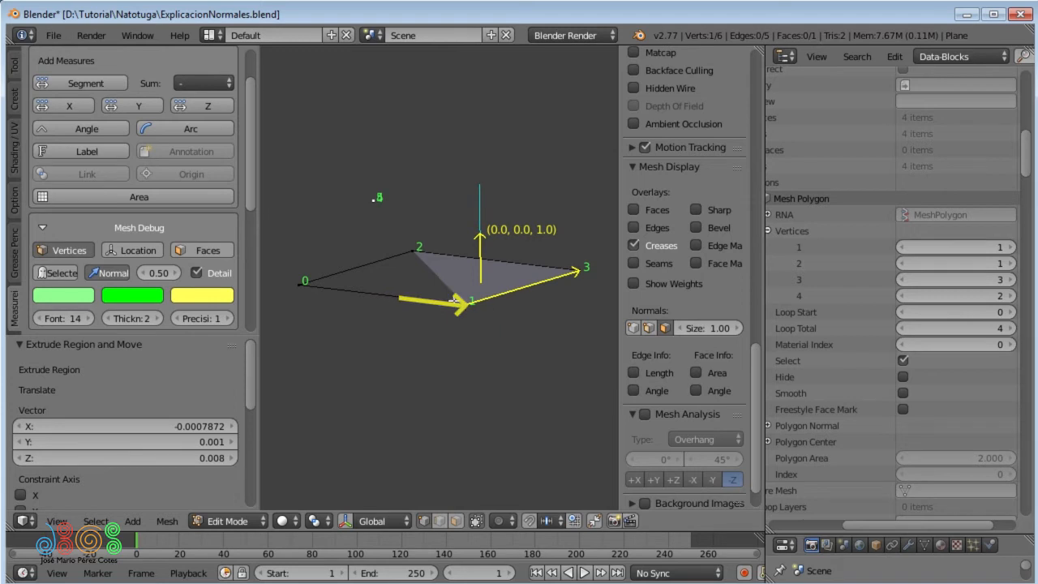
Step: Delete the duplicated vertex together with the vertex extruded from it
key("l")
key("x")
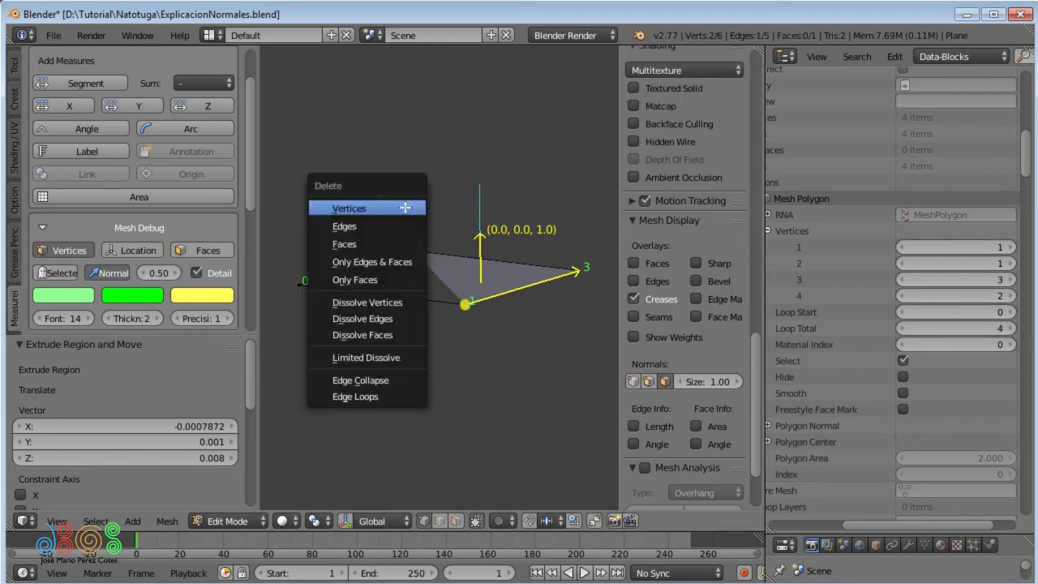
left_click(404, 208)
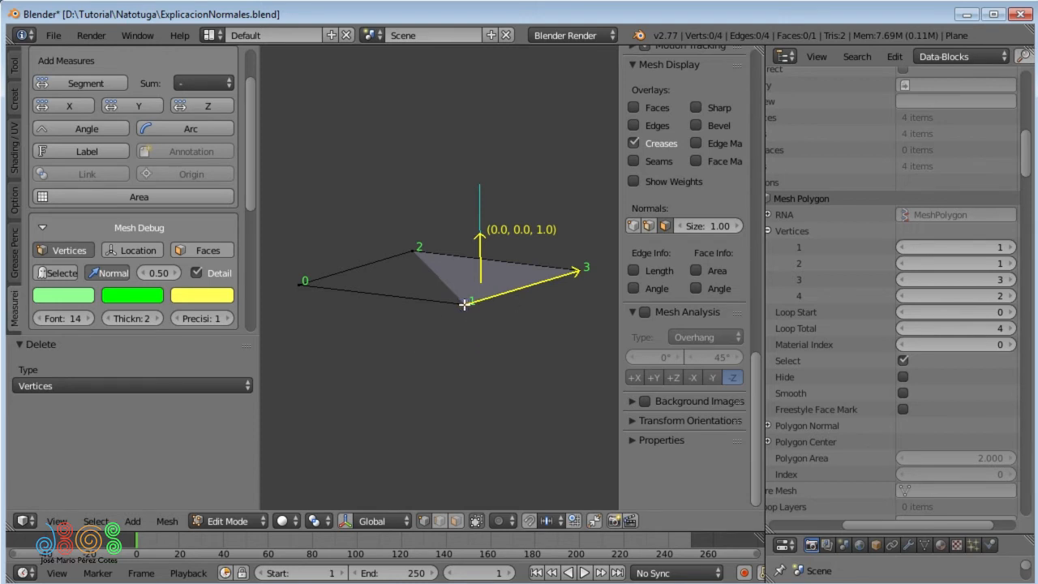
Step: Set the polygon's first vertex index to 0 in Object Mode and refresh the mesh by entering and leaving Edit Mode
key("Tab")
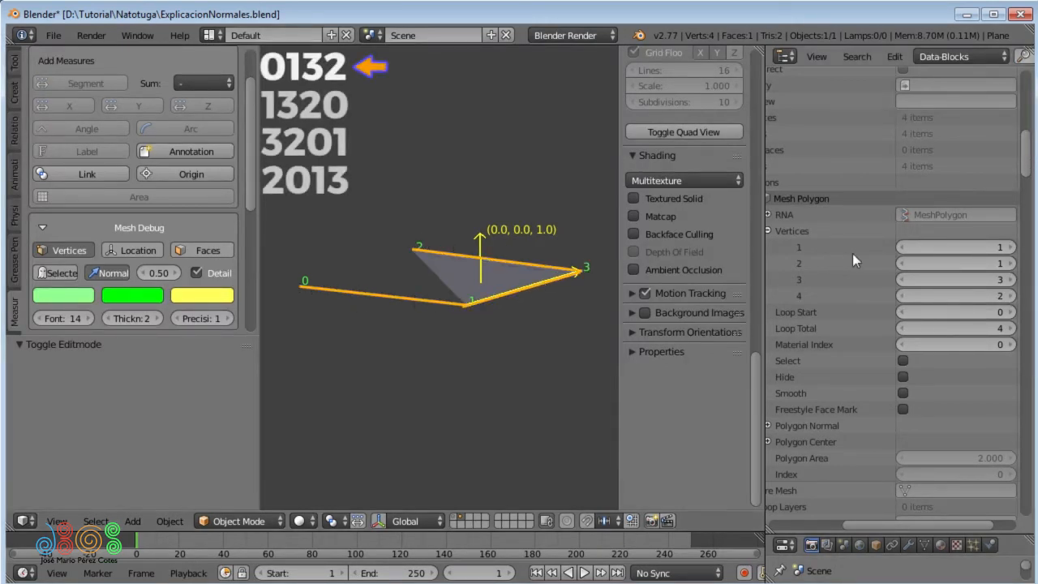
left_click(901, 248)
key("Tab")
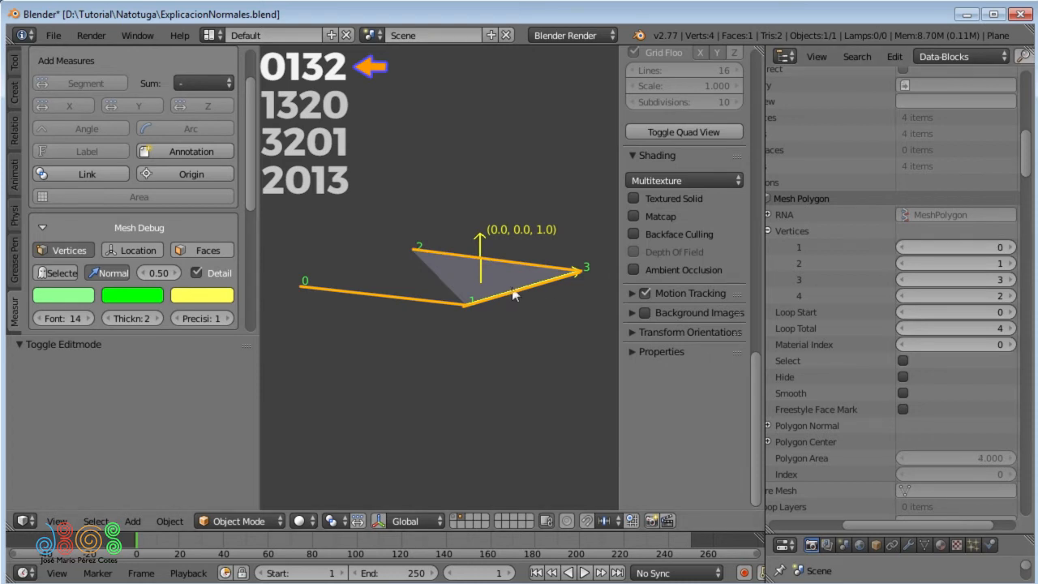
key("Tab")
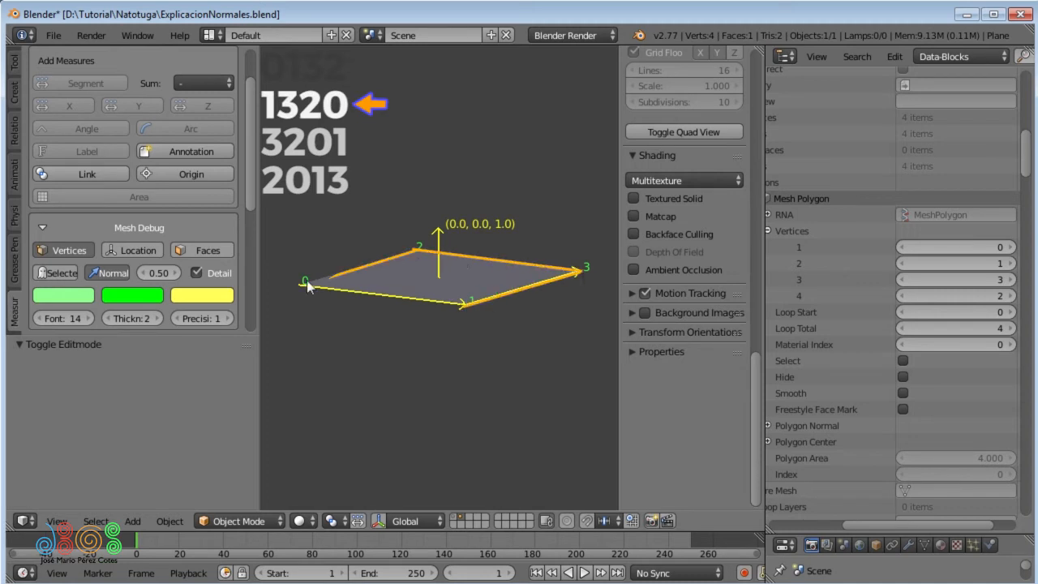
Step: Set the Mesh Polygon's four vertex indices to 1, 3, 2, 0 and enter Edit Mode to refresh the mesh
left_click(1011, 246)
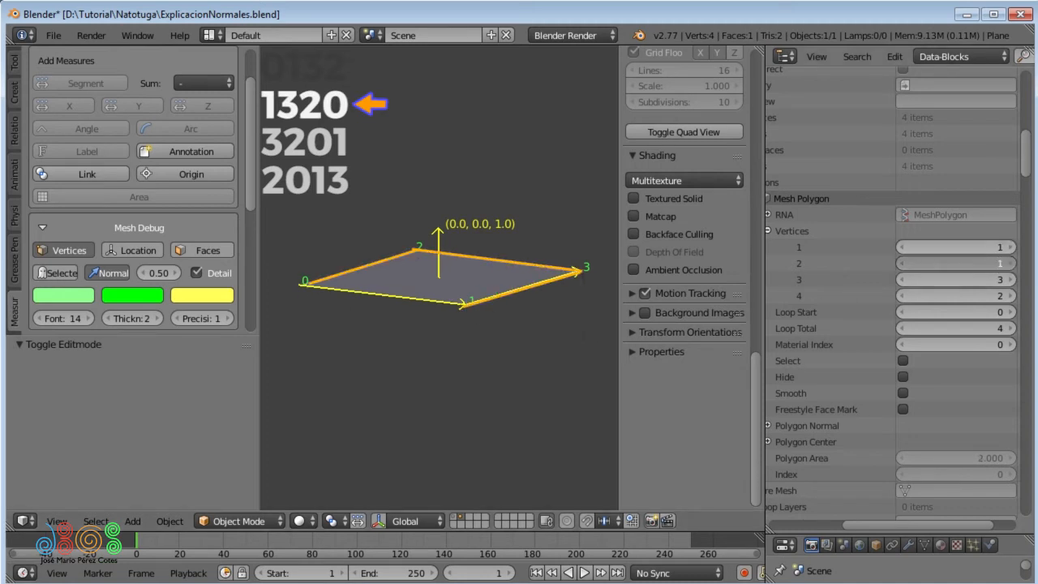
left_click(1013, 262)
left_click(1012, 262)
left_click(897, 279)
left_click(902, 296)
left_click(902, 295)
key("Tab")
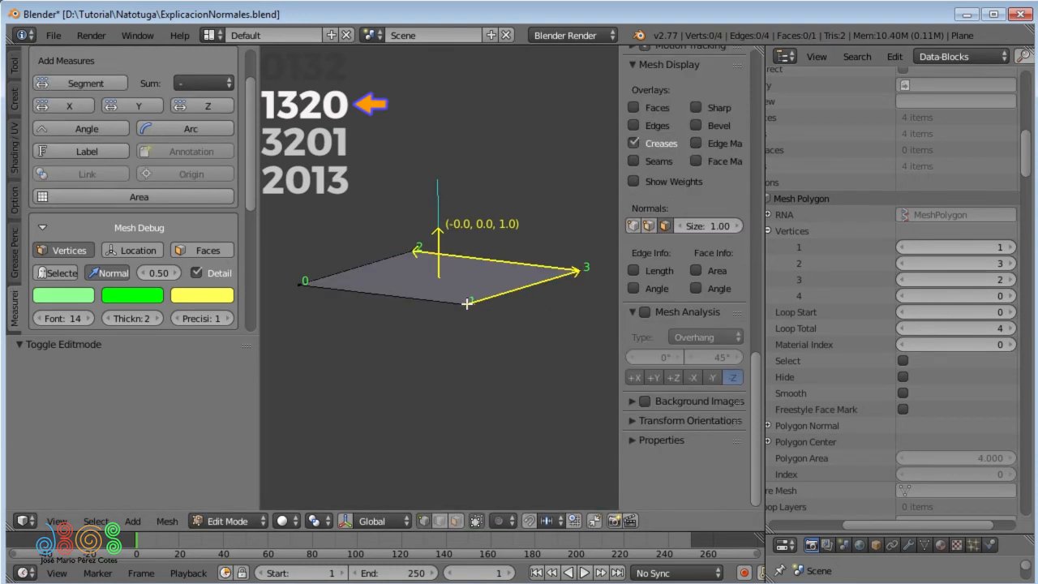
Step: Return to Object Mode, set the polygon's vertex indices to 3, 2, 0, 1 and refresh the mesh in Edit Mode
key("Tab")
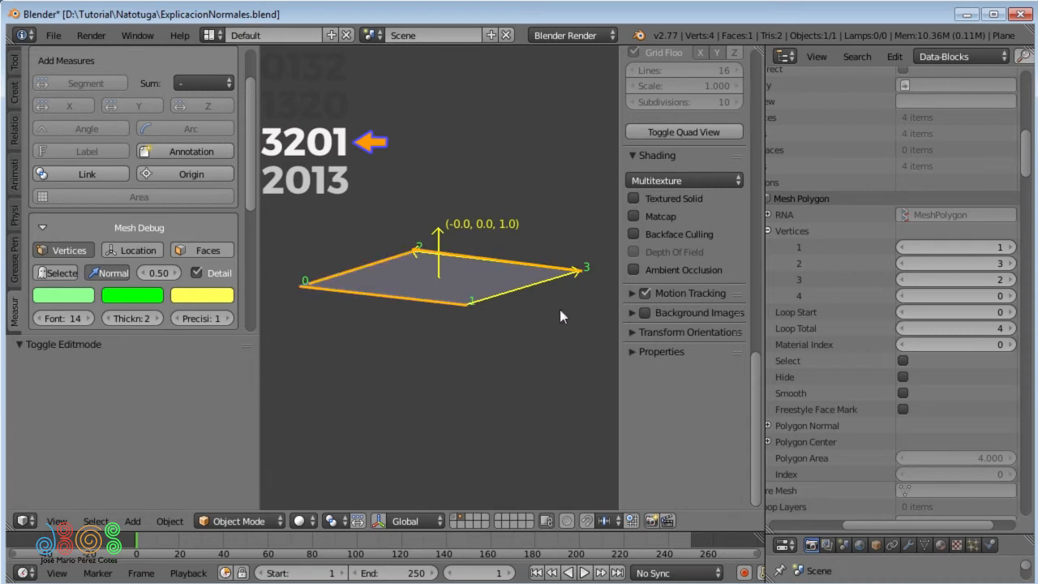
left_click(1011, 247)
left_click(1013, 249)
left_click(902, 265)
left_click(903, 279)
left_click(903, 280)
left_click(1006, 295)
key("Tab")
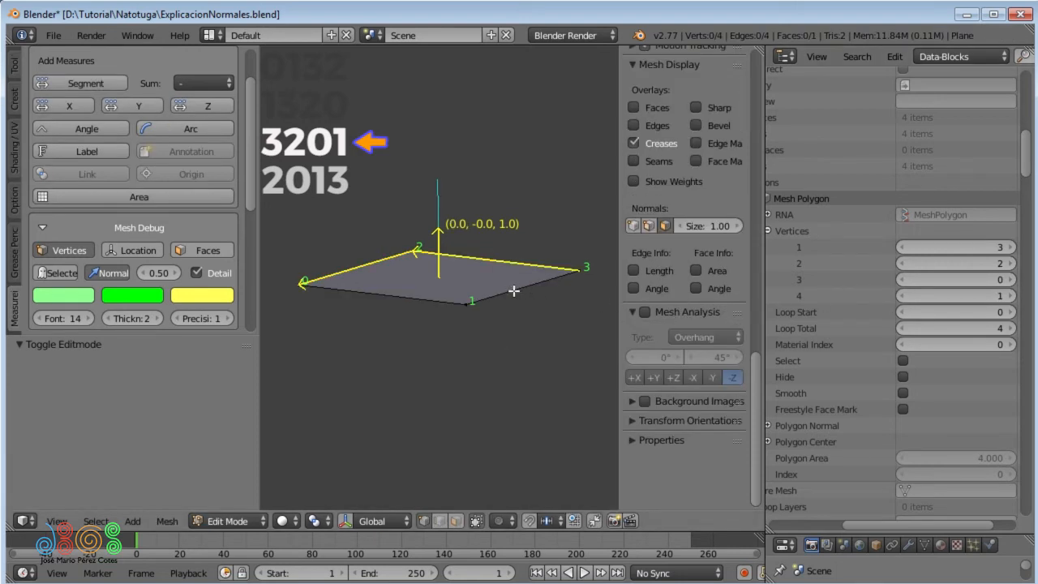
Step: In Object Mode, set the polygon's vertex indices to 2, 0, 1, 3 and go back into Edit Mode
key("Tab")
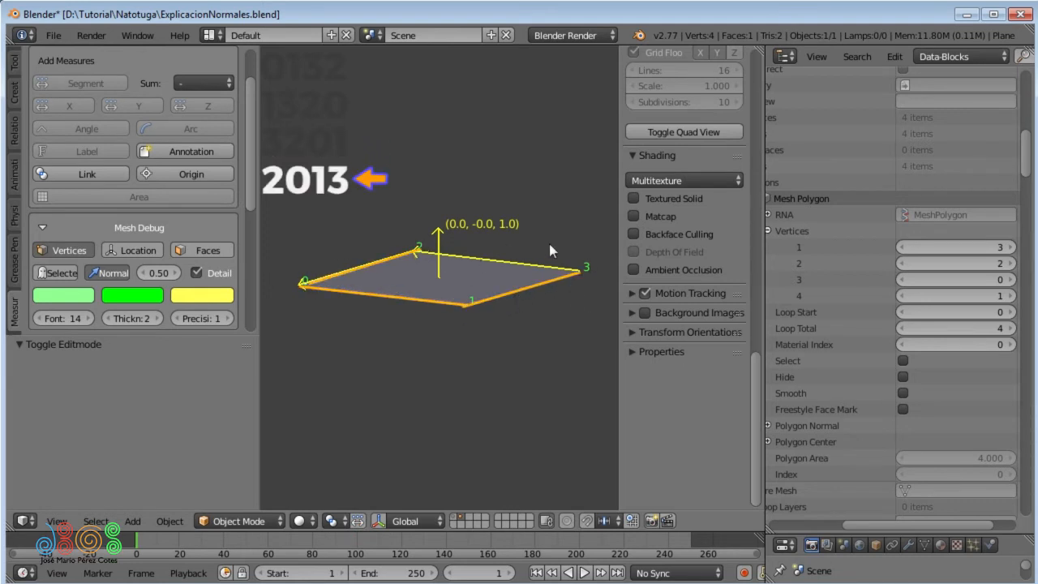
key("BackSpace")
left_click(1012, 281)
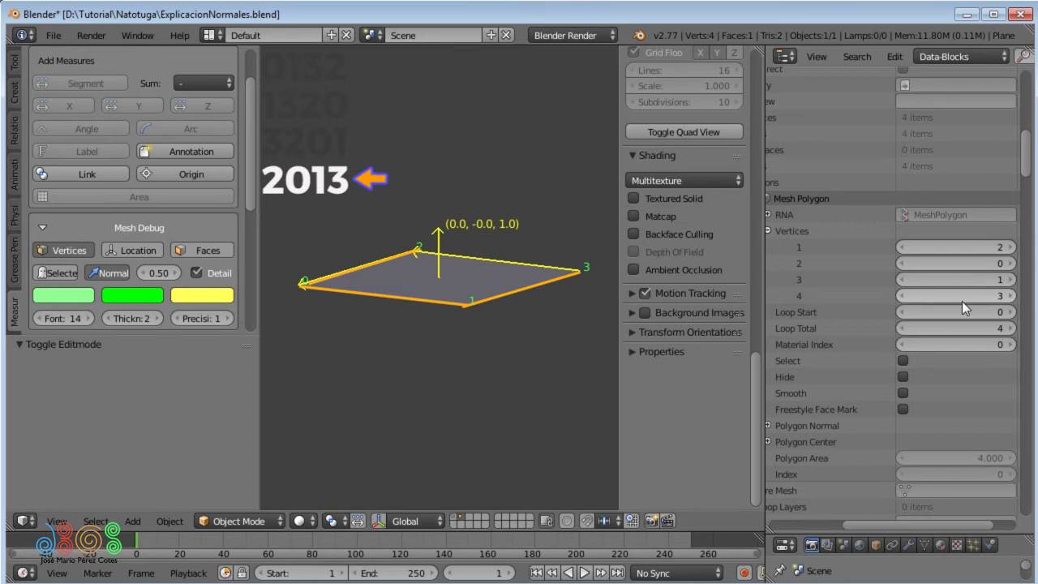
key("Tab")
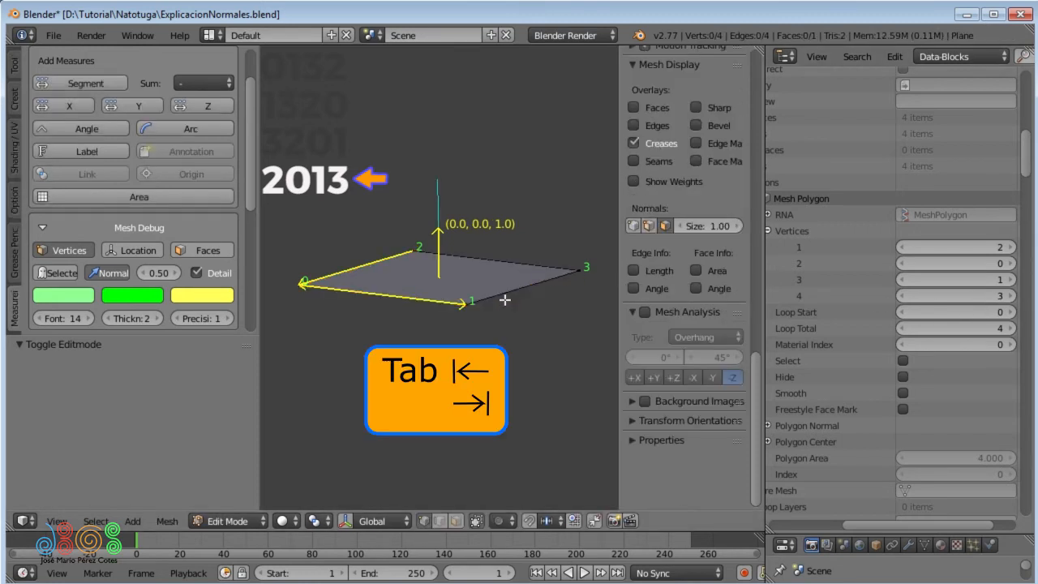
Step: Reverse the winding by setting the polygon's vertex indices to 0, 2, 3, 1 in Object Mode, and refresh the mesh in Edit Mode
key("Tab")
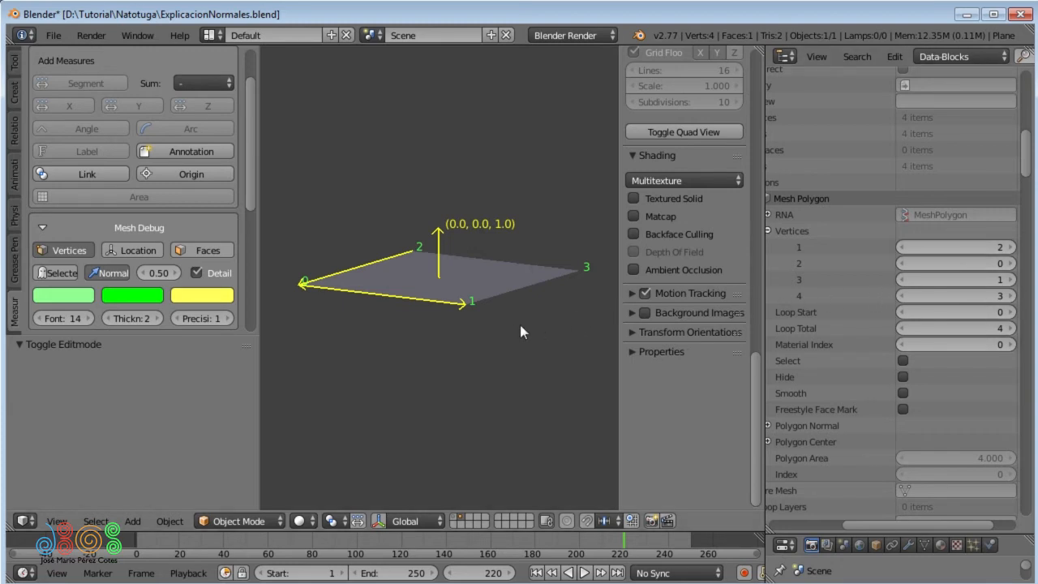
mouse_move(467, 306)
left_mouse_down()
mouse_move(347, 289)
mouse_move(381, 258)
mouse_move(459, 253)
mouse_move(591, 273)
mouse_move(469, 308)
left_mouse_up()
key("a")
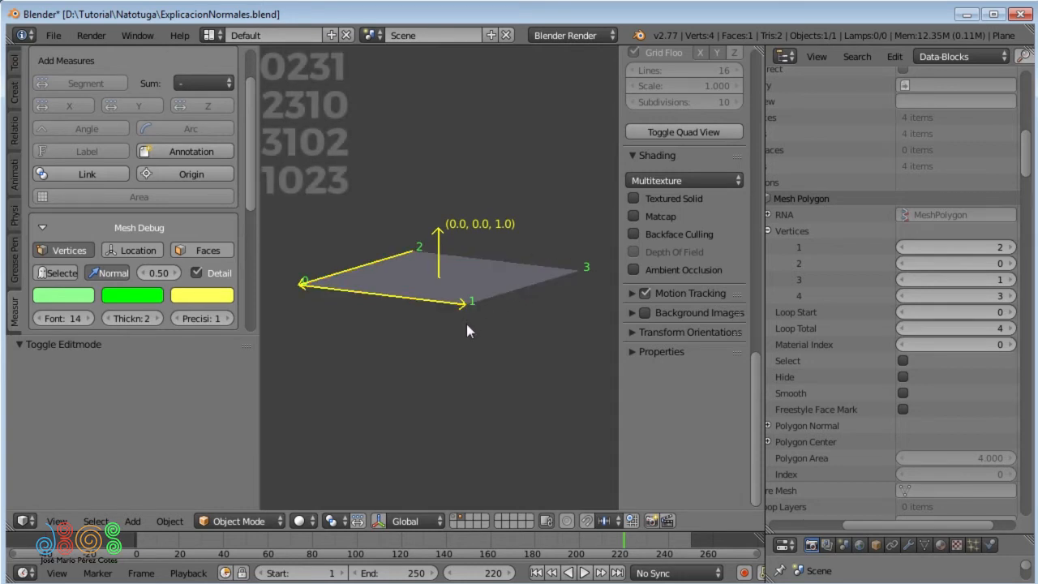
mouse_move(301, 283)
left_mouse_down()
mouse_move(527, 264)
mouse_move(450, 309)
left_mouse_up()
left_click(947, 247)
type("0")
key("Tab")
type("2")
key("Tab")
type("3")
key("Tab")
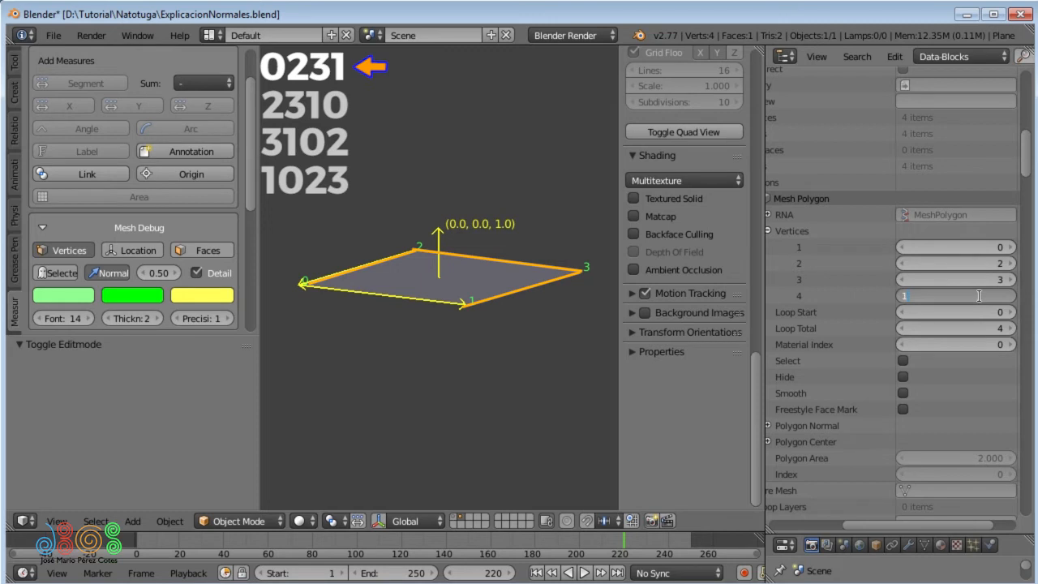
type("1")
key("Return")
key("Tab")
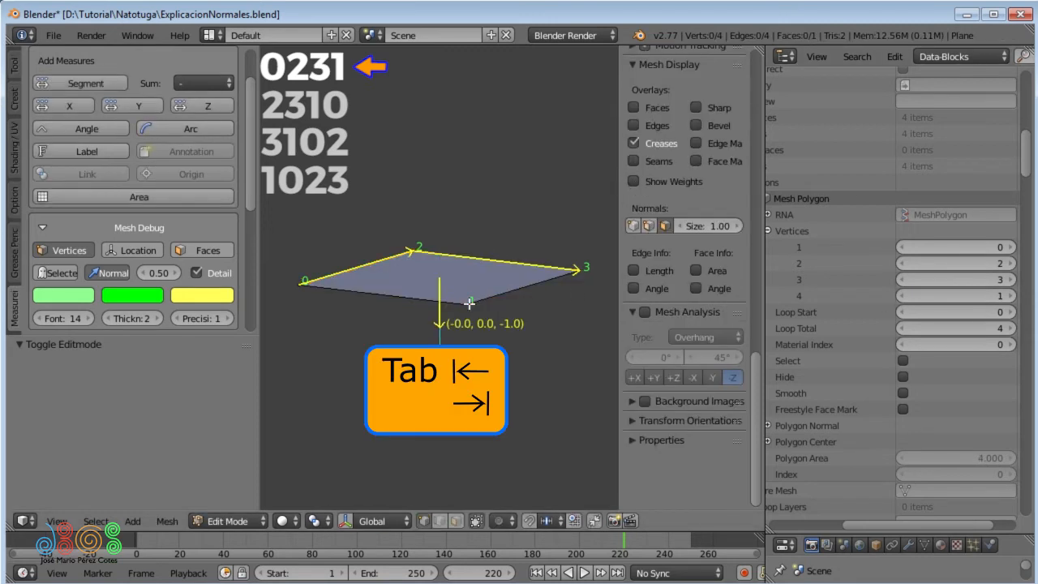
Step: Change the polygon's vertex indices to 2, 3, 1, 0 in Object Mode and re-enter Edit Mode
key("Tab")
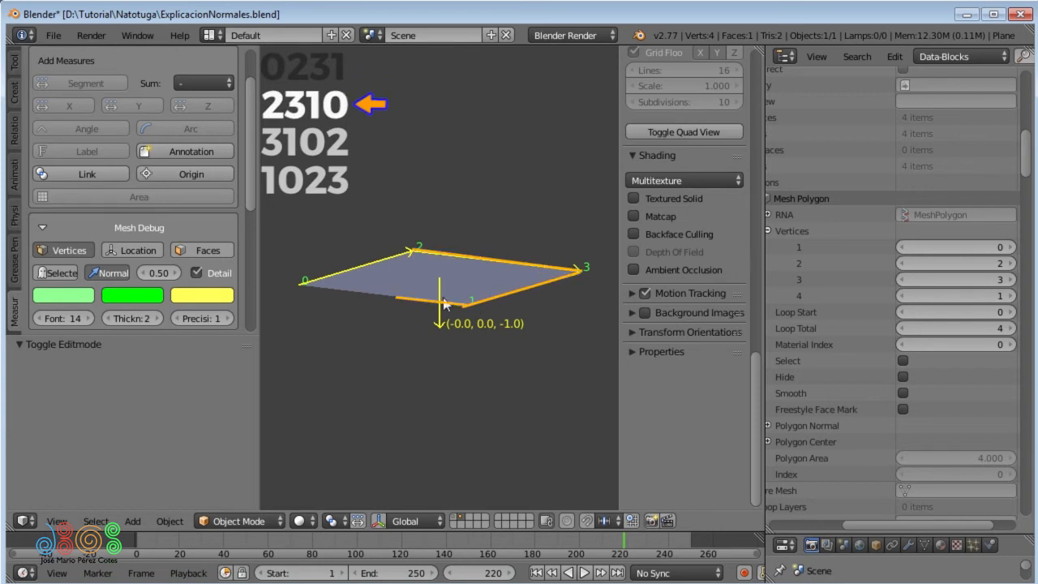
left_click(990, 247)
type("2")
key("Return")
left_click(988, 263)
type("3")
key("Return")
left_click(986, 279)
type("1")
key("Return")
left_click(984, 295)
type("0")
key("Return")
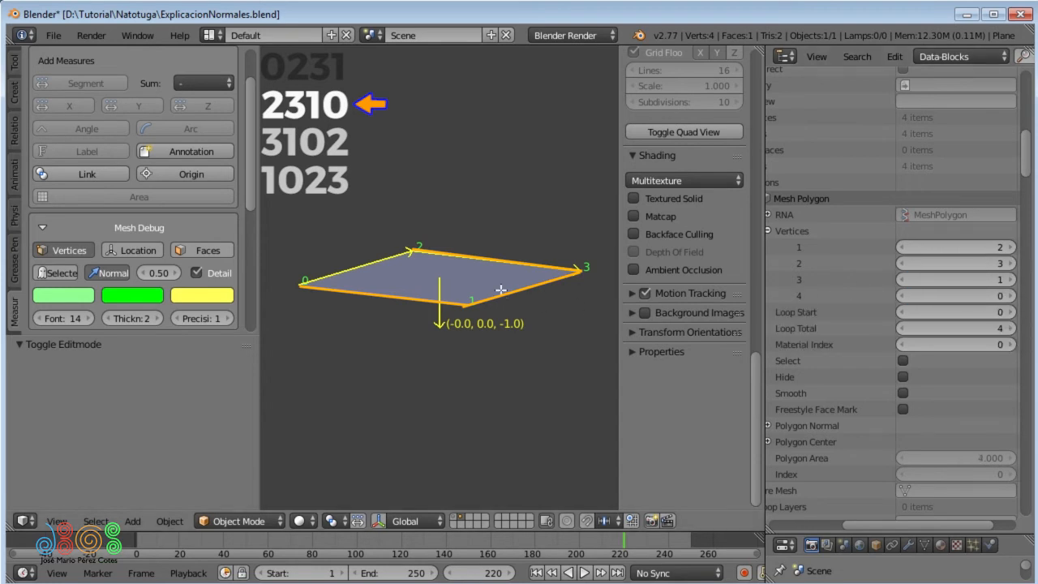
key("Tab")
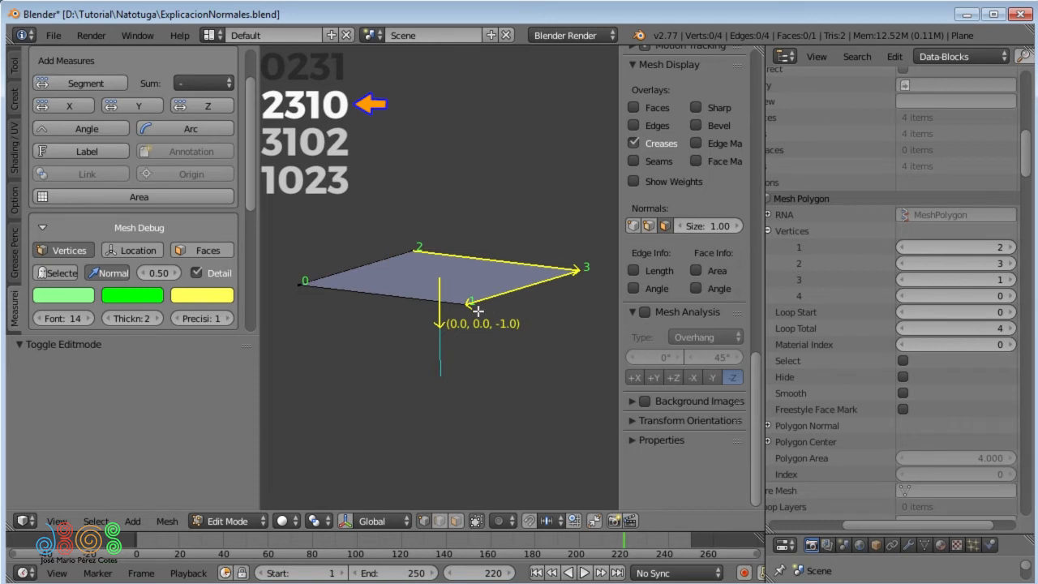
Step: Set the polygon's vertex indices to 3, 1, 0, 2 in Object Mode and switch to Edit Mode to update the mesh
key("Tab")
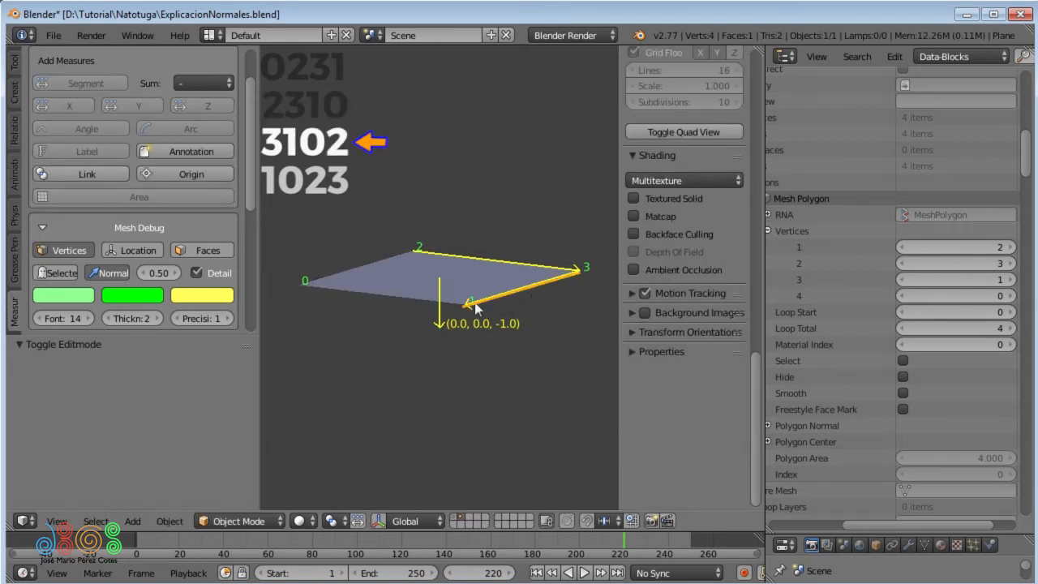
left_click(974, 248)
type("3")
key("Return")
left_click(977, 262)
type("1")
key("Return")
left_click(980, 278)
type("0")
key("Return")
left_click(979, 295)
type("2")
key("Return")
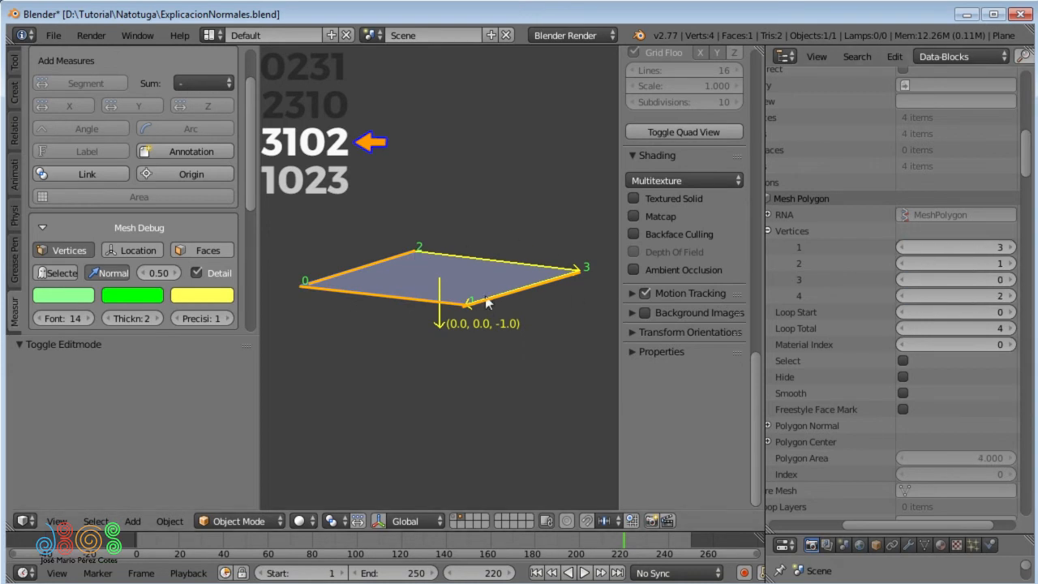
key("Tab")
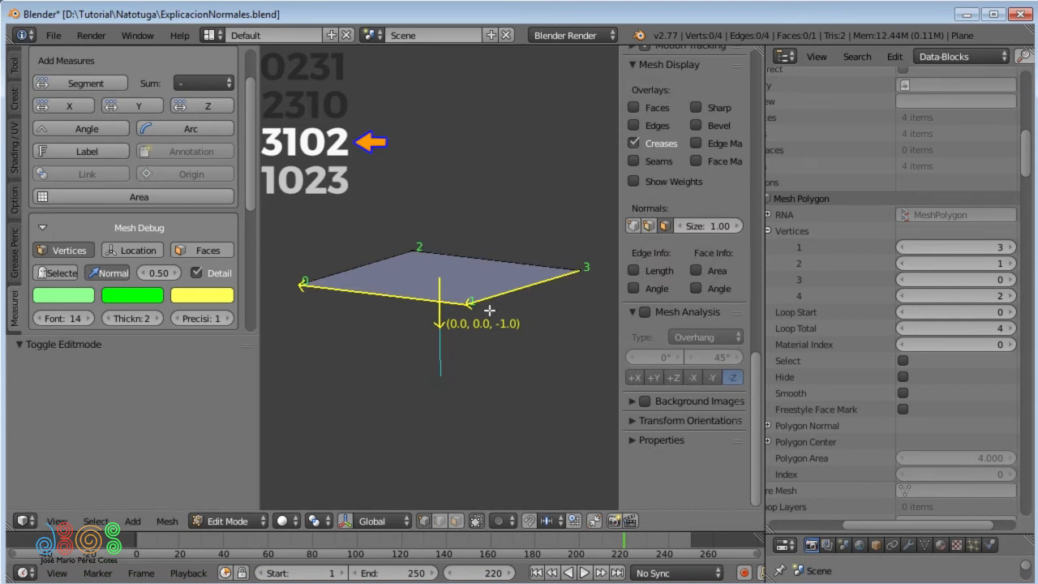
Step: Set the polygon's vertex indices to 1, 0, 2, 3 in Object Mode and update the mesh in Edit Mode
key("Tab")
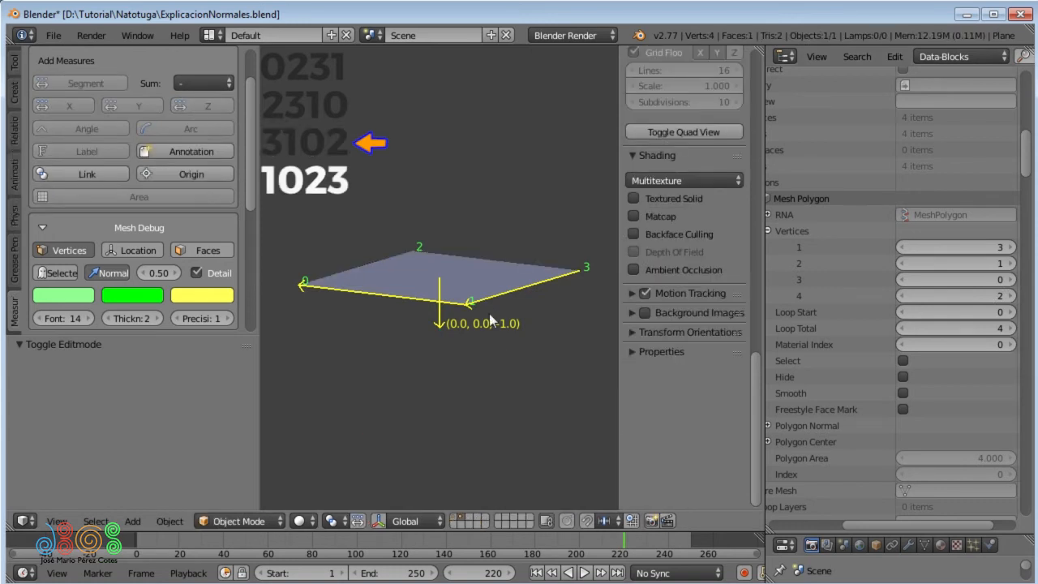
left_click(978, 248)
type("1")
key("Return")
left_click(984, 261)
type("0")
key("Return")
left_click(986, 279)
type("2")
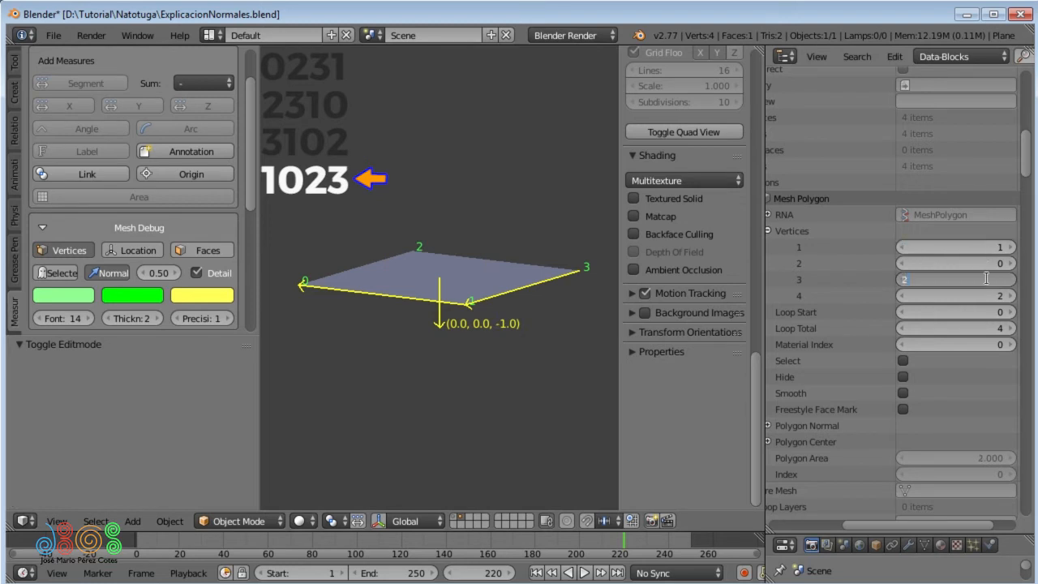
key("Return")
left_click(989, 295)
type("3")
key("Return")
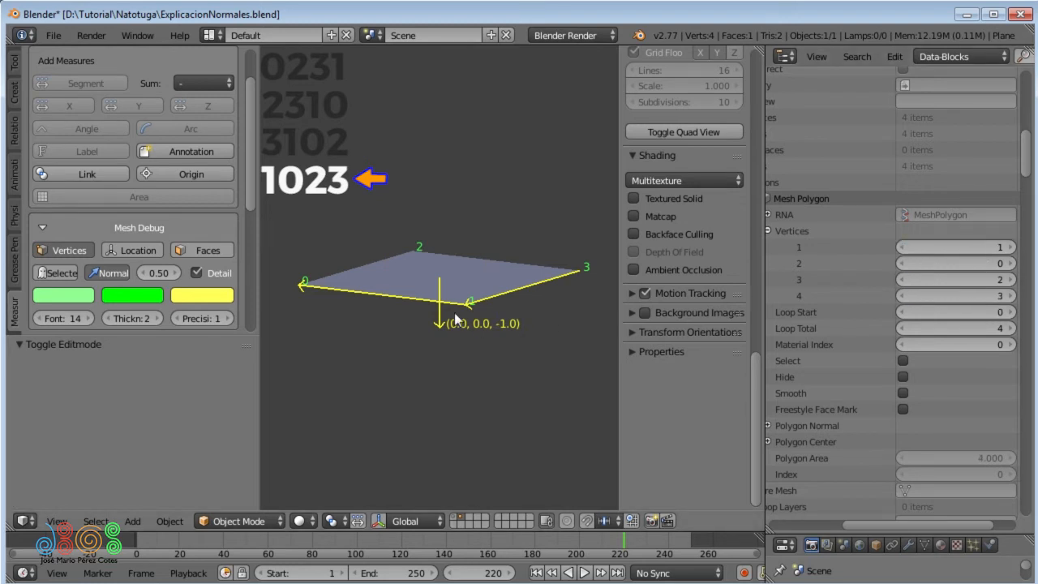
key("Tab")
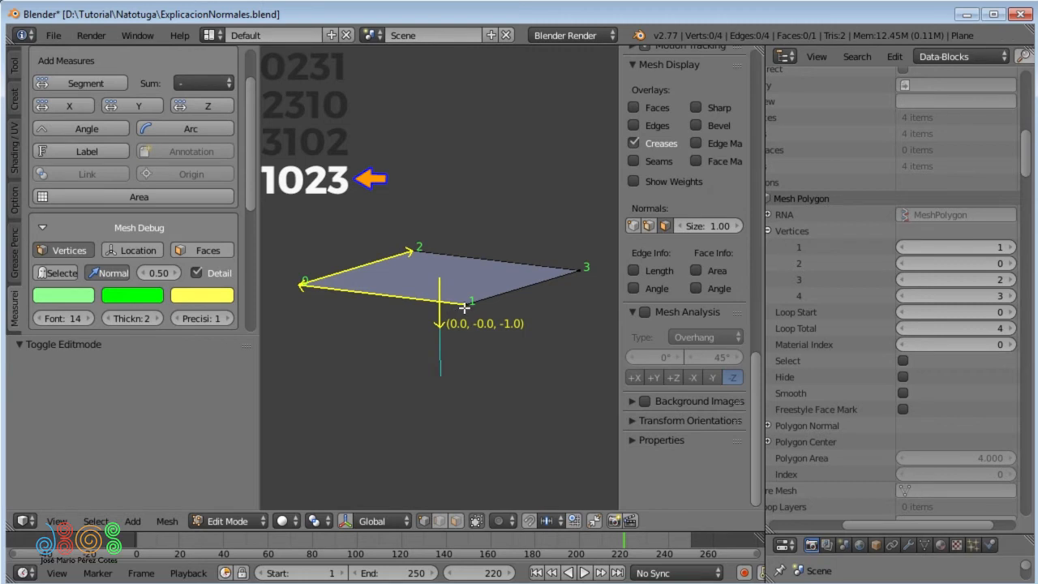
Step: Collapse the polygon onto the edge between vertices 0 and 2 by setting its indices to 0, 2, 2, 0, and re-enter Edit Mode
key("Tab")
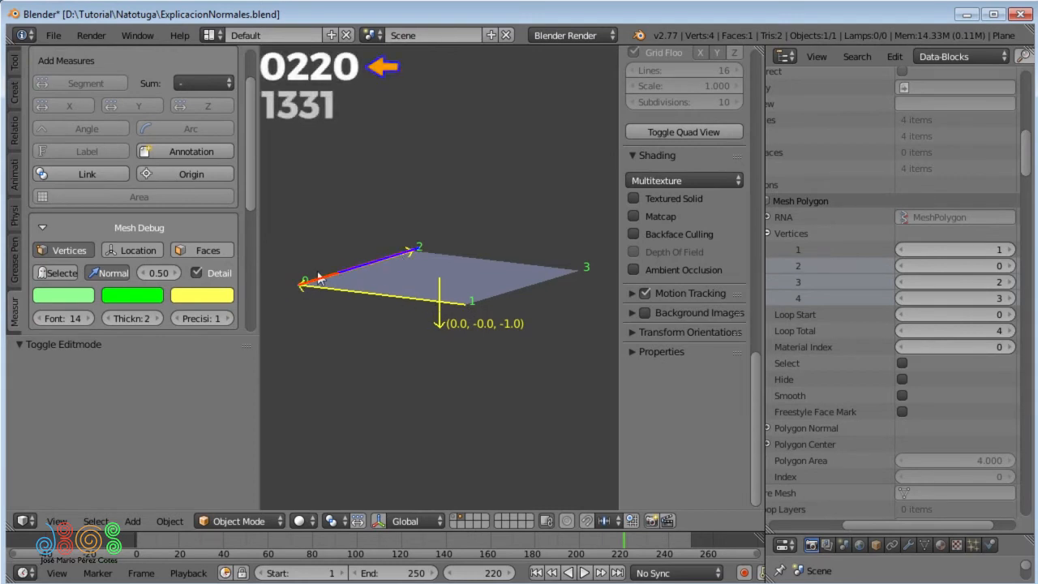
left_click(901, 249)
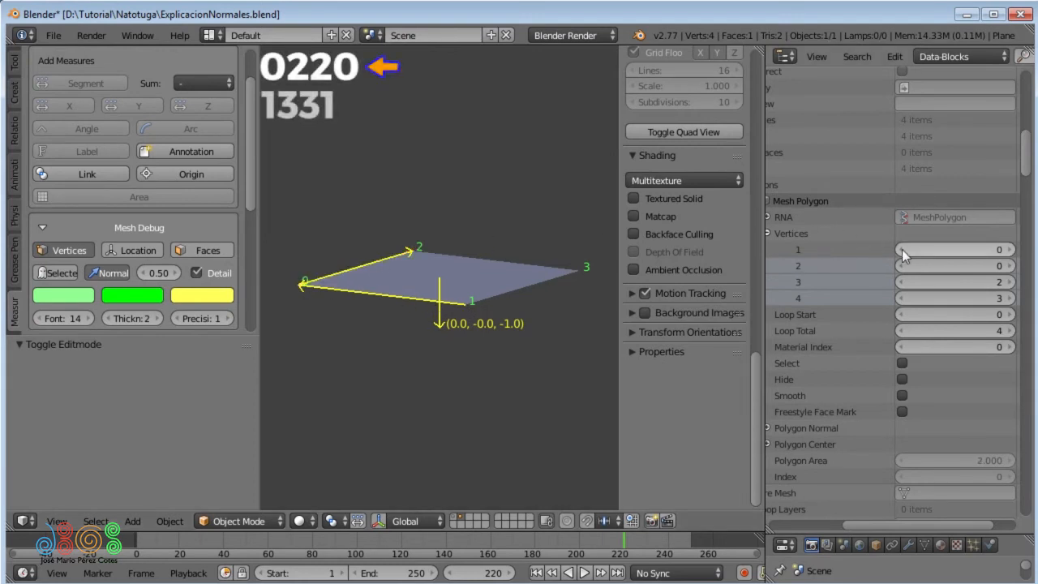
left_click_drag(1006, 298, 1001, 297)
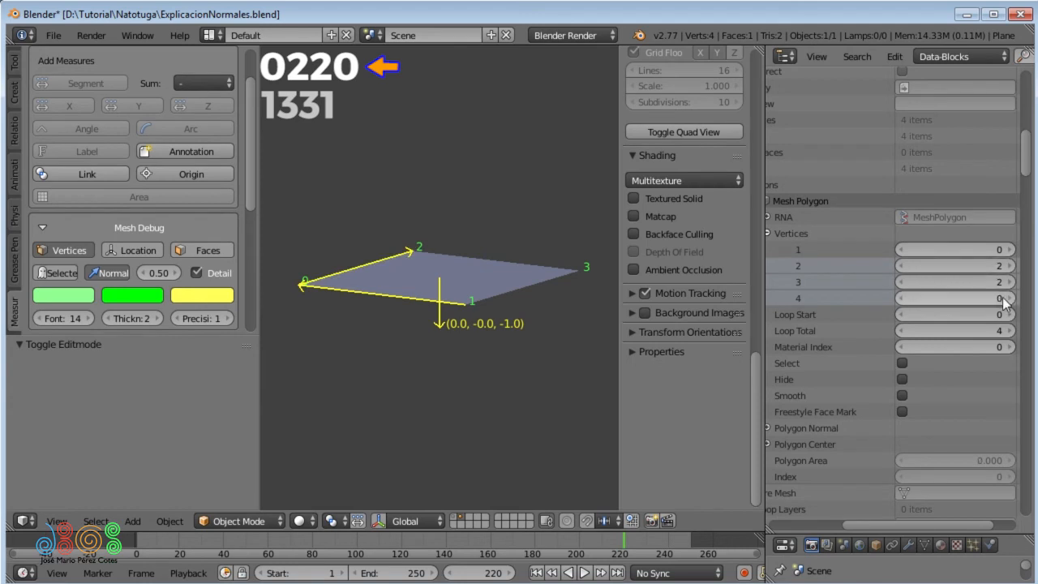
key("Tab")
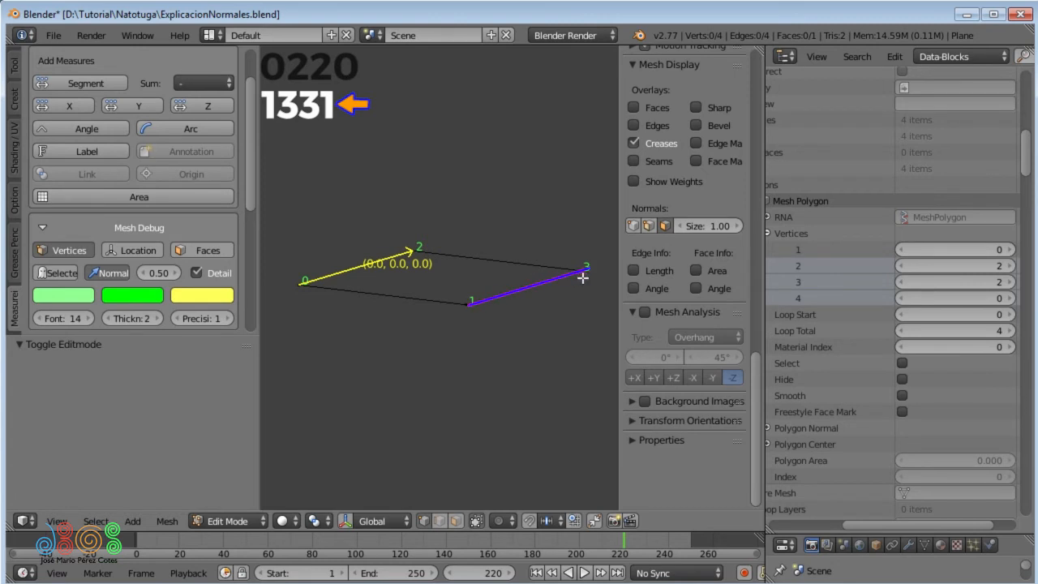
Step: Collapse the polygon onto the edge between vertices 1 and 3 with indices 1, 3, 3, 1, set in Object Mode, and return to Edit Mode
key("Tab")
left_click(1010, 281)
left_click(1010, 298)
key("Tab")
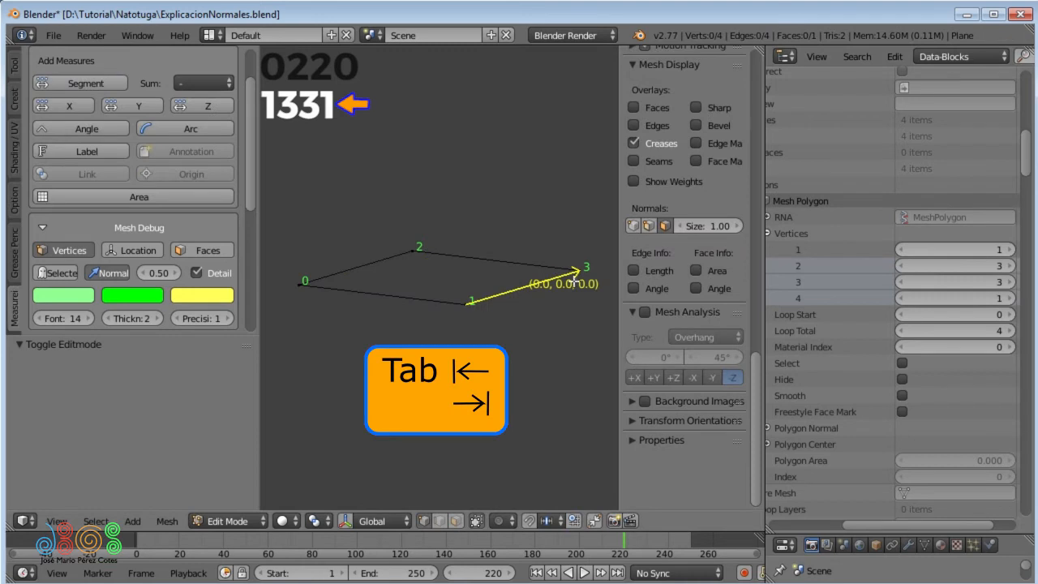
Step: In Object Mode, give the polygon the crossed vertex order 2, 3, 0, 1 and refresh the mesh in Edit Mode
key("Tab")
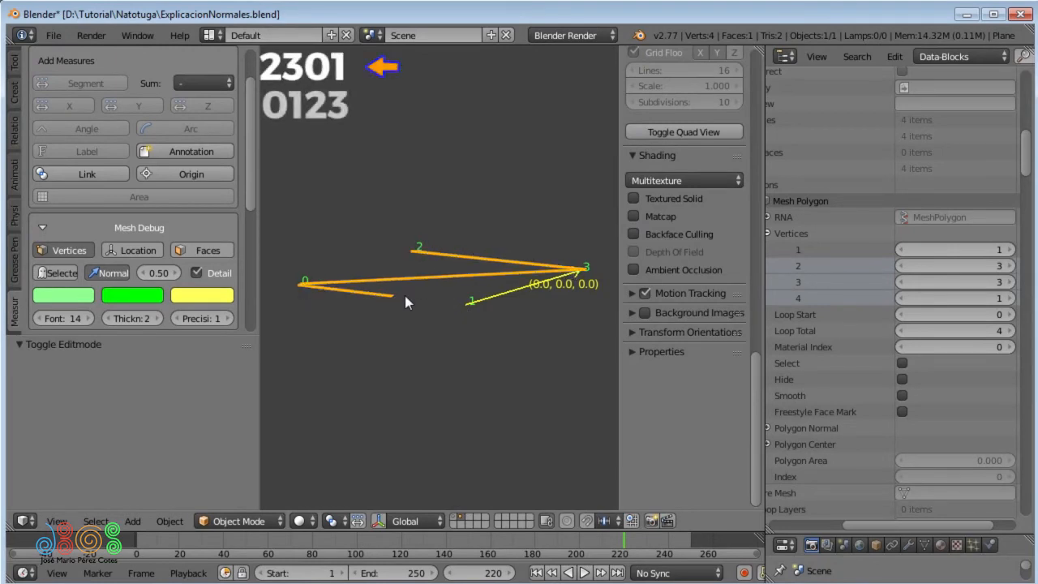
left_click(1010, 251)
left_click_drag(1010, 283, 967, 288)
key("Tab")
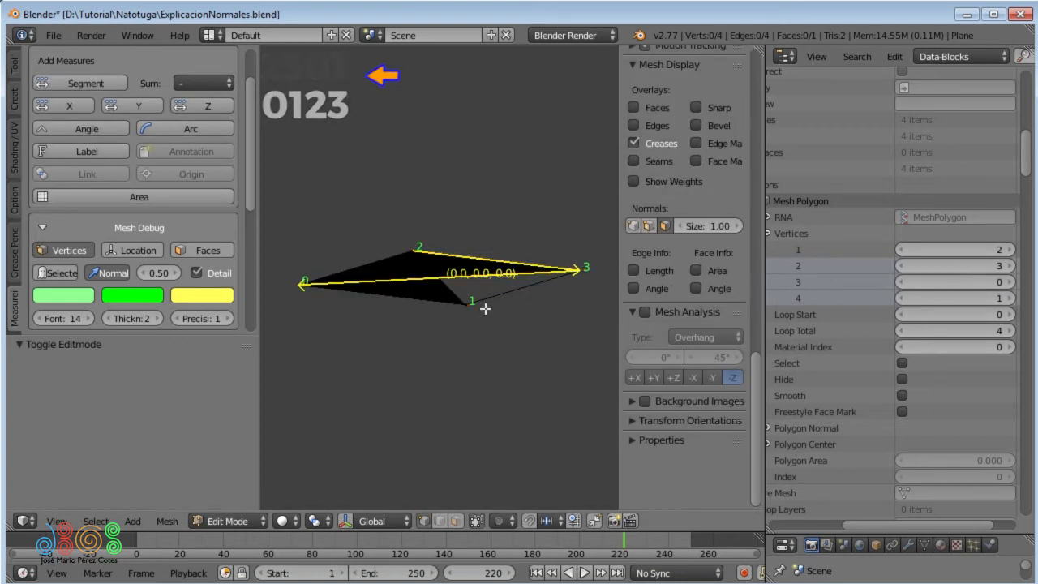
Step: Give the polygon the crossed vertex order 0, 1, 2, 3 in Object Mode and enter Edit Mode
key("Tab")
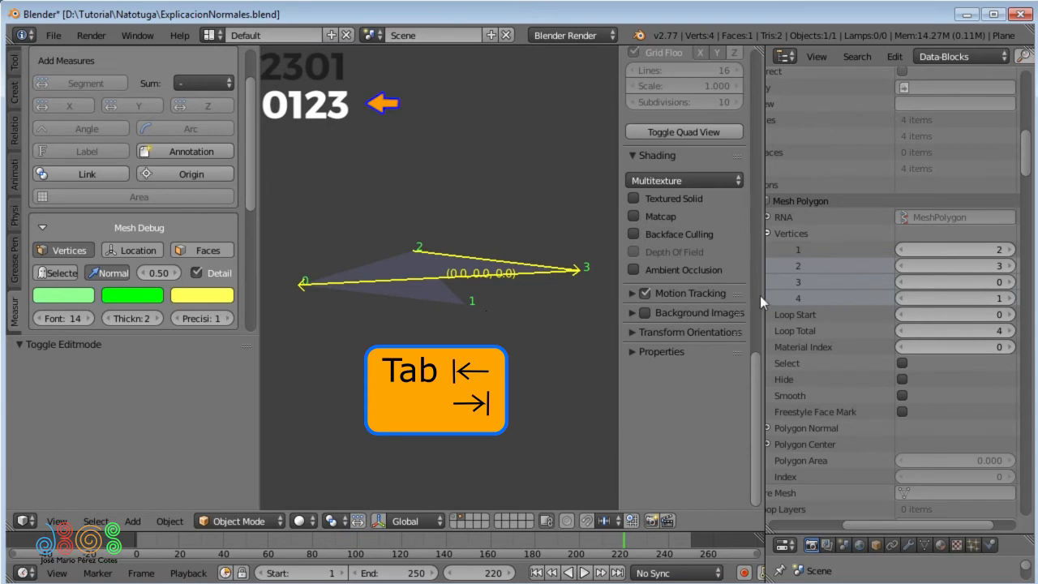
left_click_drag(983, 251, 945, 265)
left_click(1011, 267)
left_click(1010, 281)
left_click(1011, 281)
left_click(1008, 299)
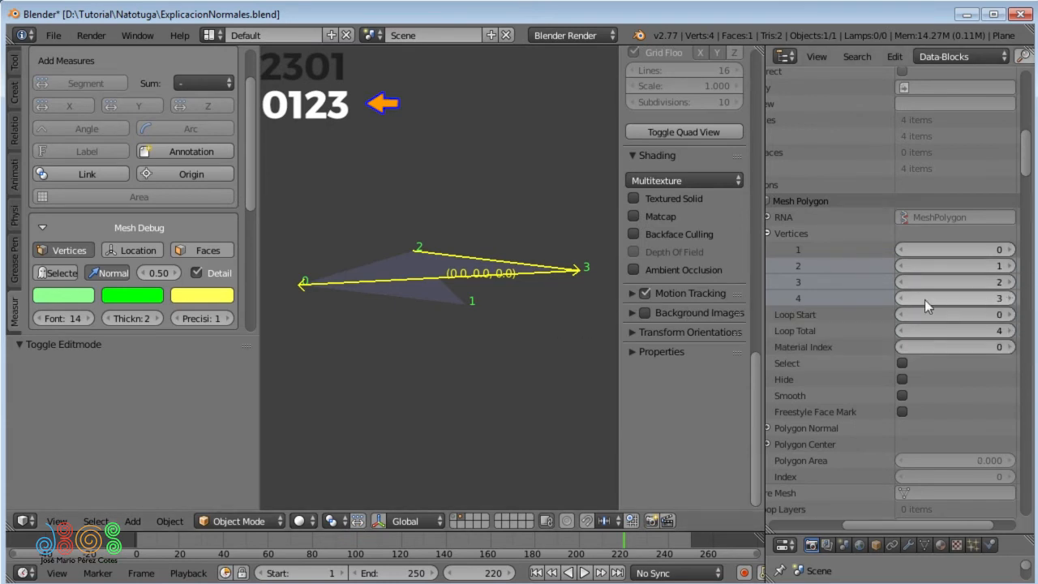
key("Tab")
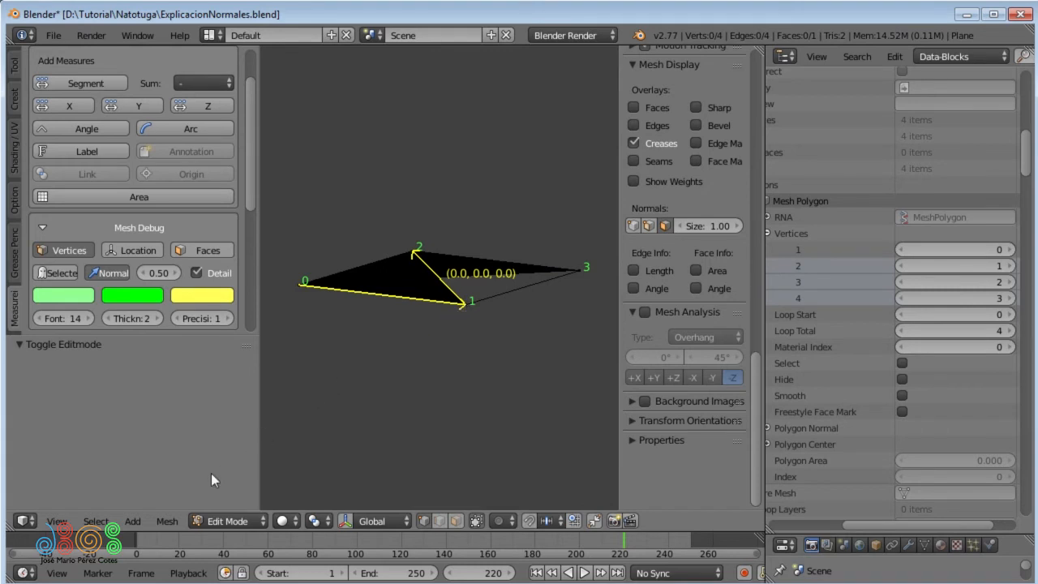
Step: Try to flip the crossed polygon's normals, and select the whole mesh
left_click(167, 520)
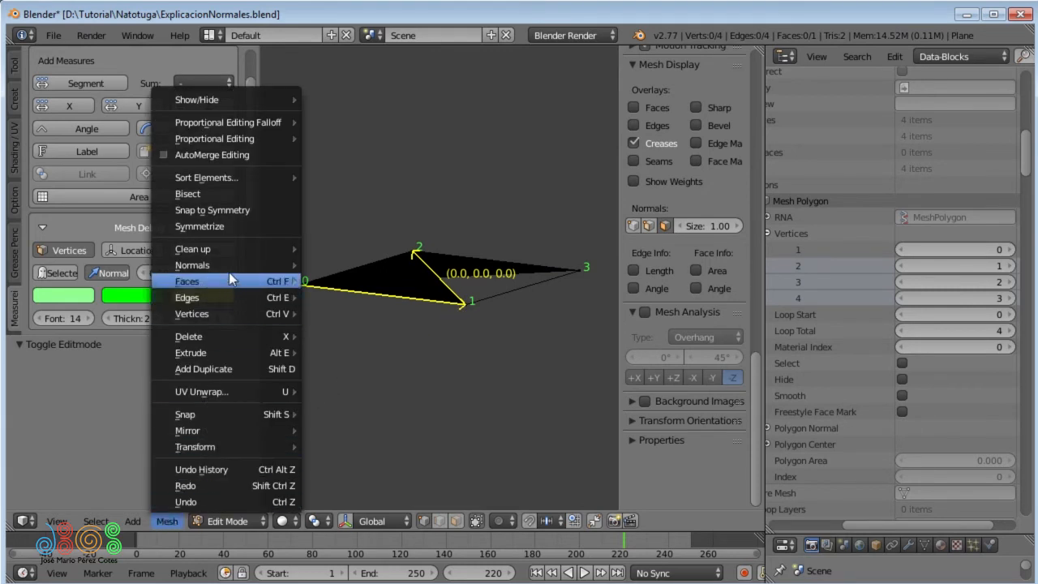
mouse_move(235, 264)
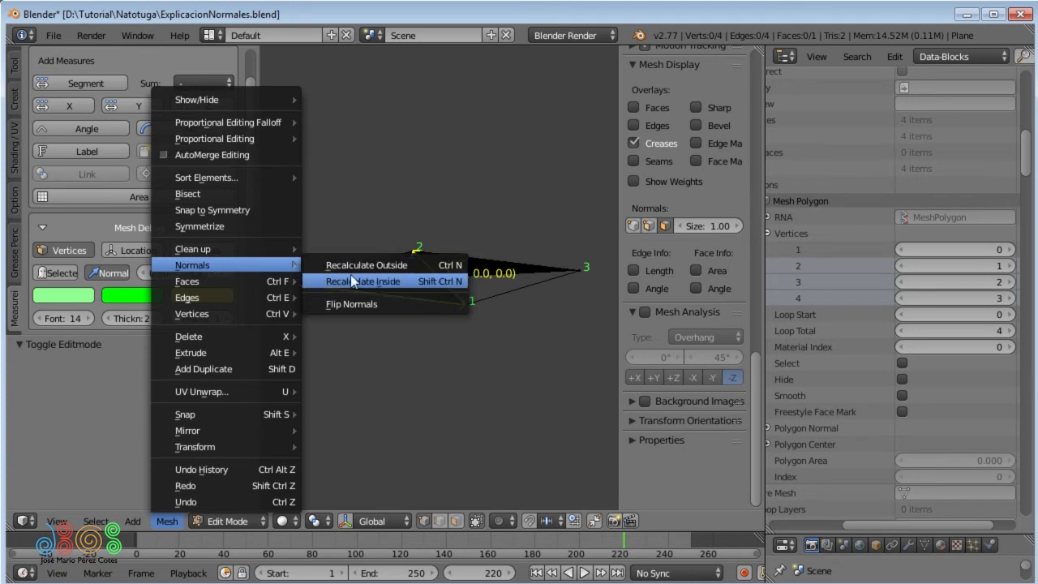
left_click(415, 306)
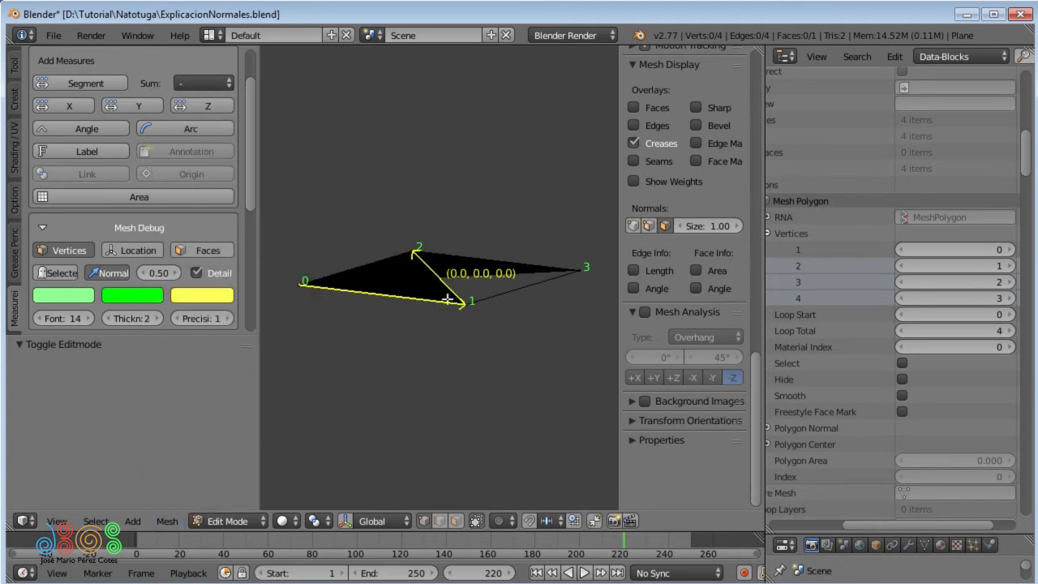
key("a")
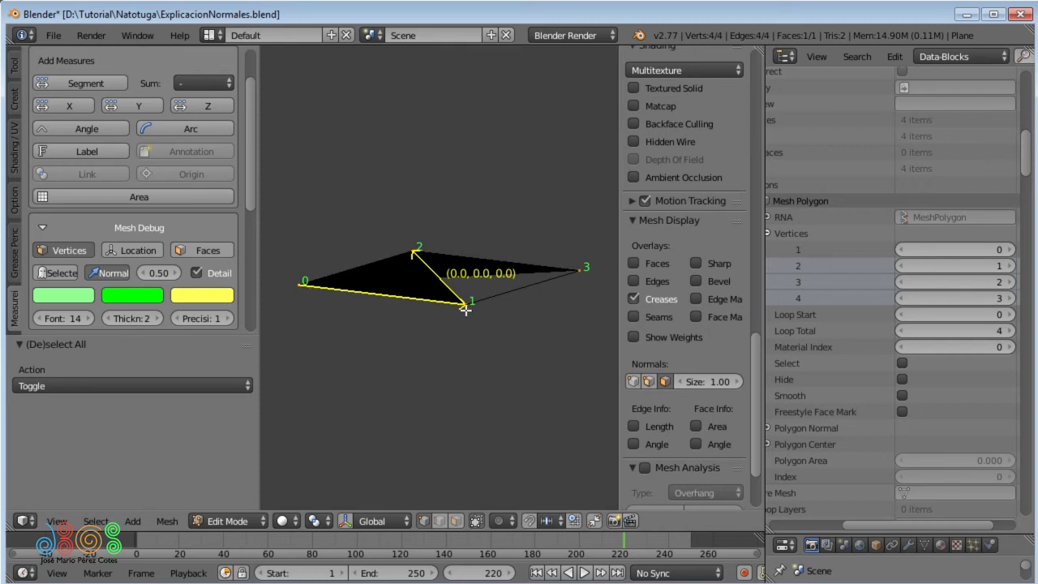
mouse_move(300, 285)
left_mouse_down()
mouse_move(463, 302)
mouse_move(417, 251)
mouse_move(579, 268)
mouse_move(343, 282)
left_mouse_up()
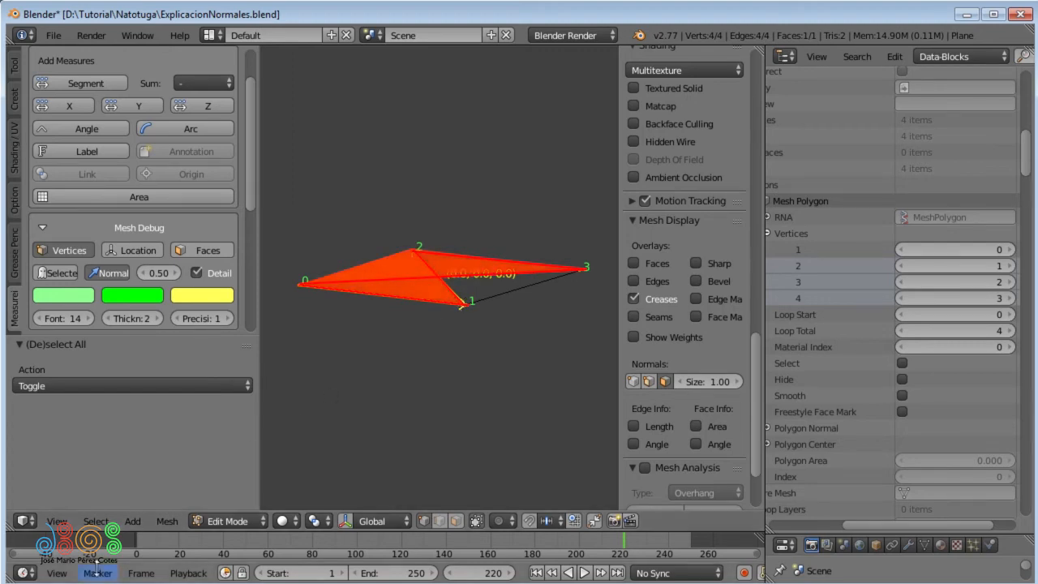
Step: Switch to Inkscape, sketch one filled path through circles 0, 1, 2 and 3, and undo it
key("alt+Tab")
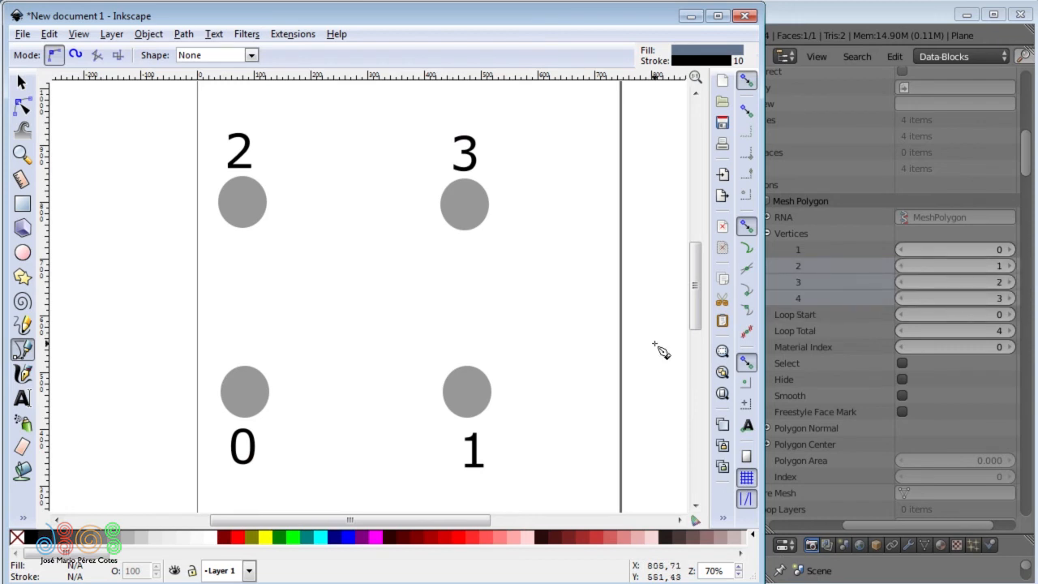
left_click(246, 396)
left_click(469, 397)
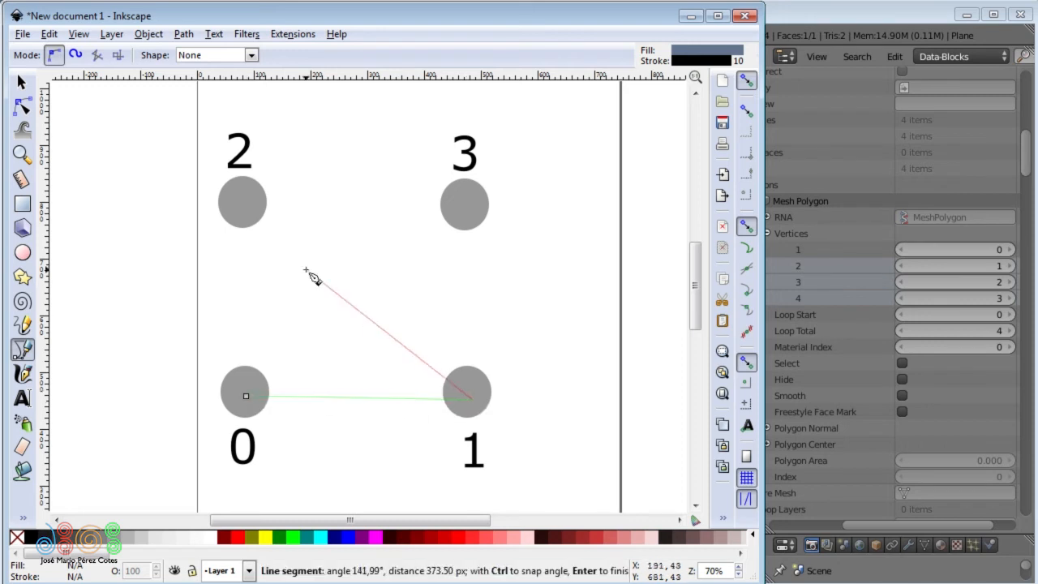
left_click(244, 198)
left_click(473, 204)
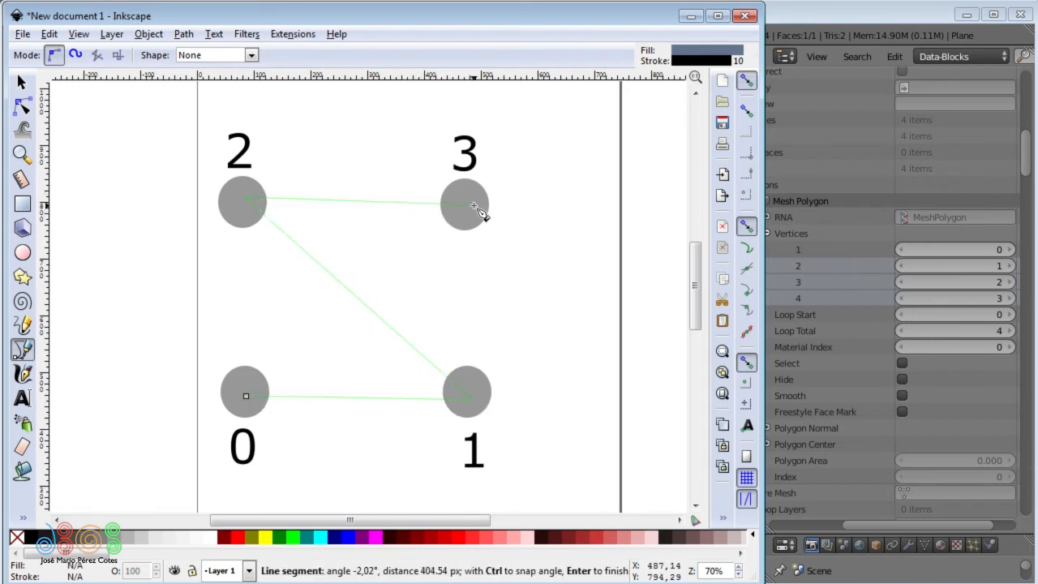
key("Return")
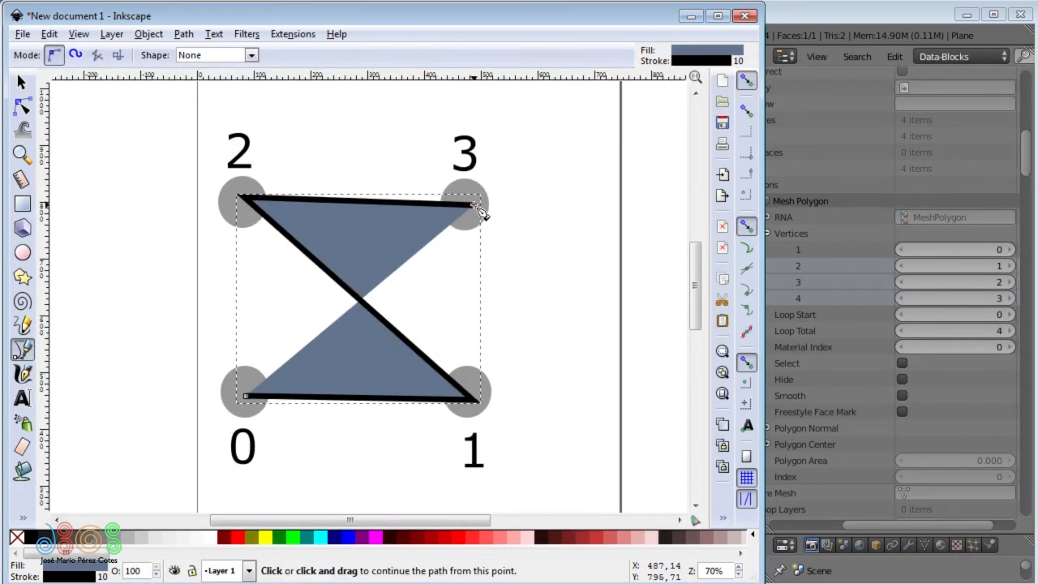
key("ctrl+z")
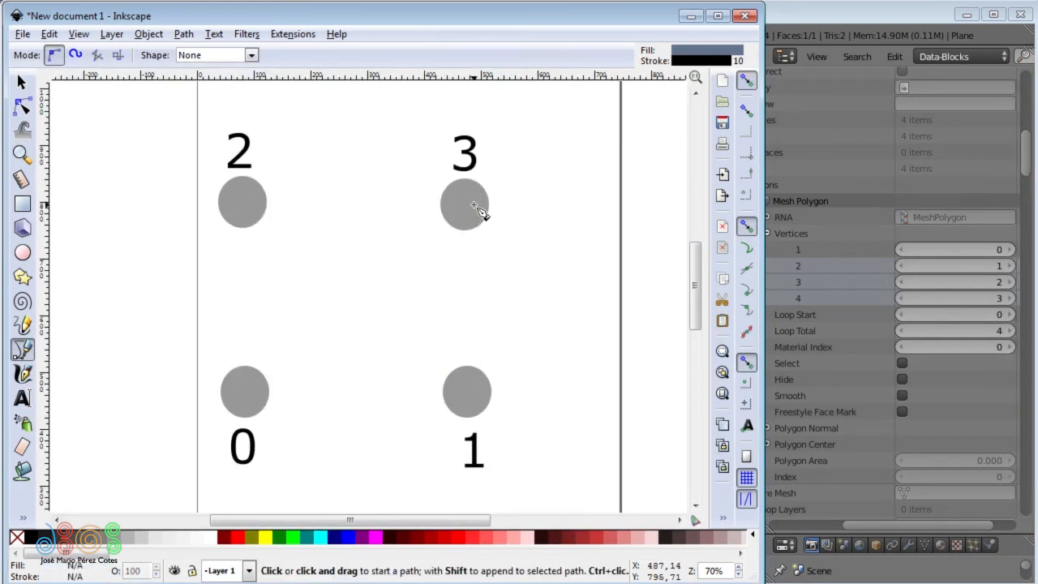
Step: Draw the crossed outline as two filled paths, 0-1-2 and 2-3-0, and undo both
left_click(249, 395)
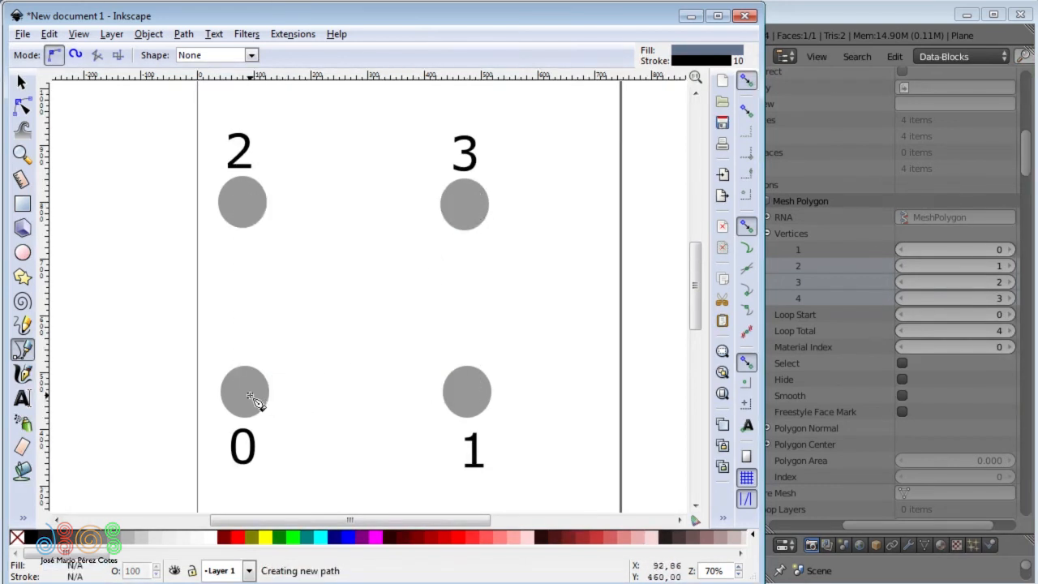
left_click(467, 395)
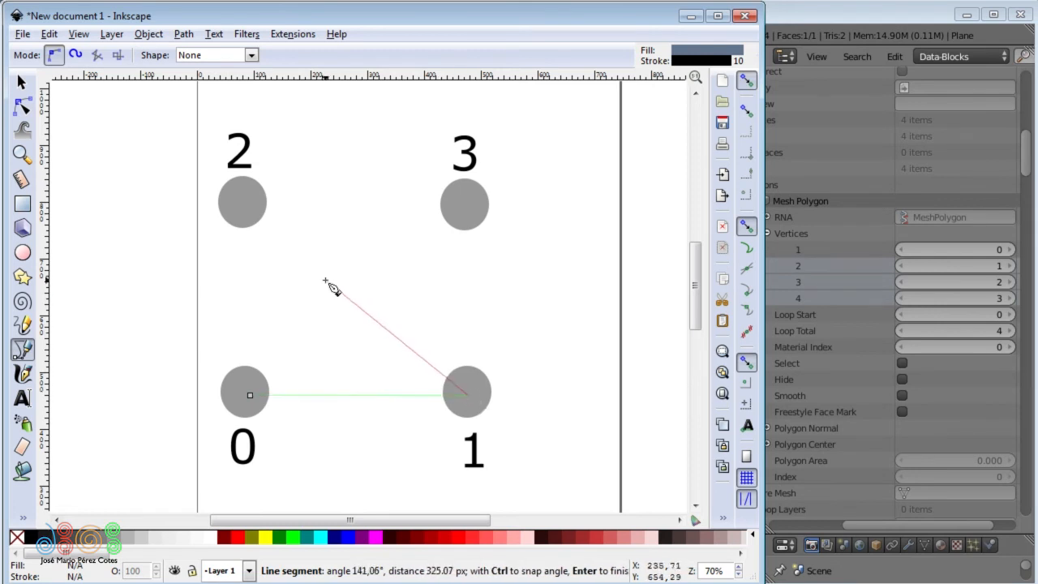
double_click(245, 200)
left_click(244, 198)
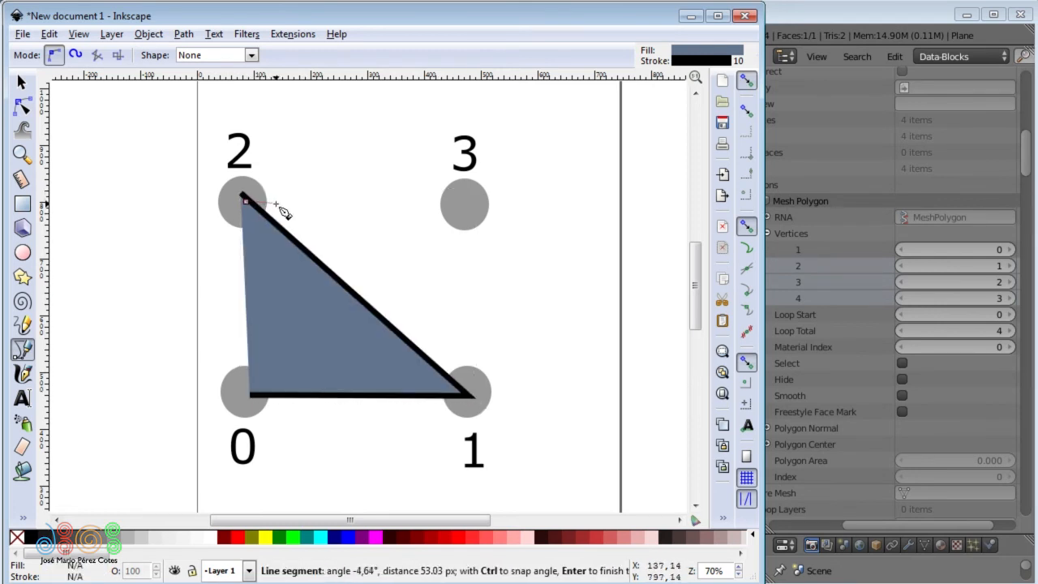
left_click(467, 203)
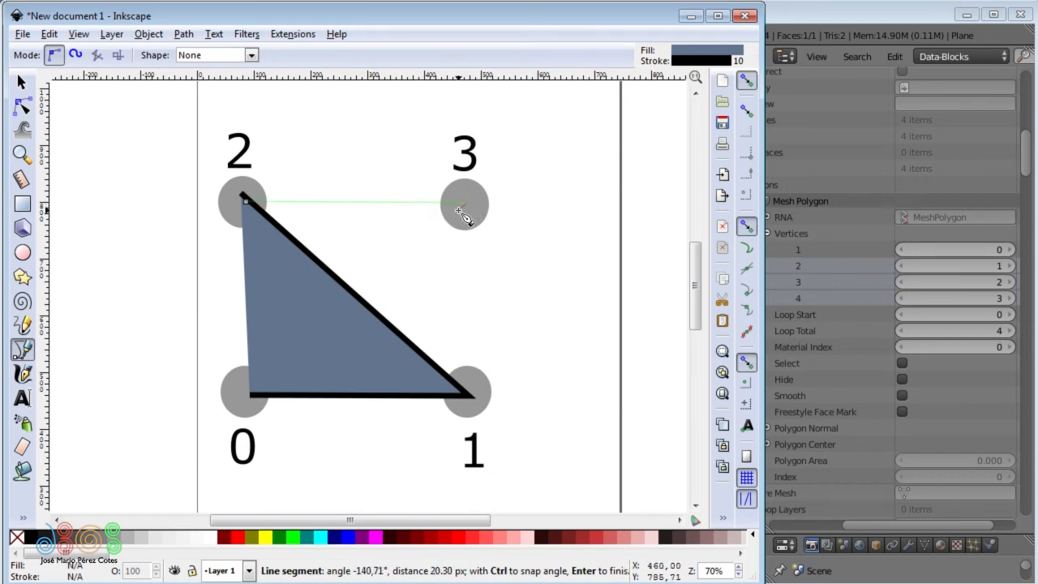
double_click(250, 398)
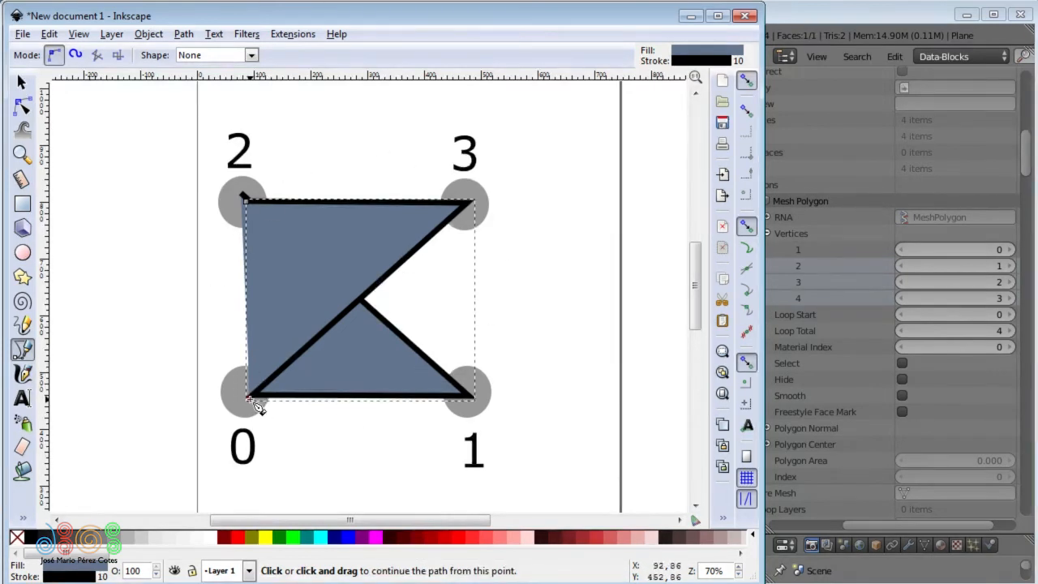
key("ctrl+z")
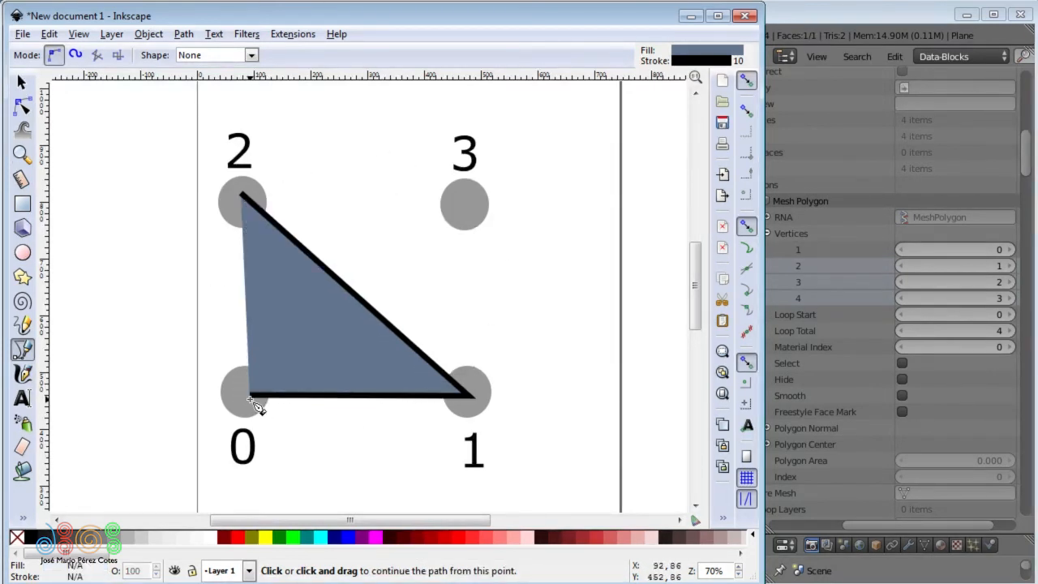
key("ctrl+z")
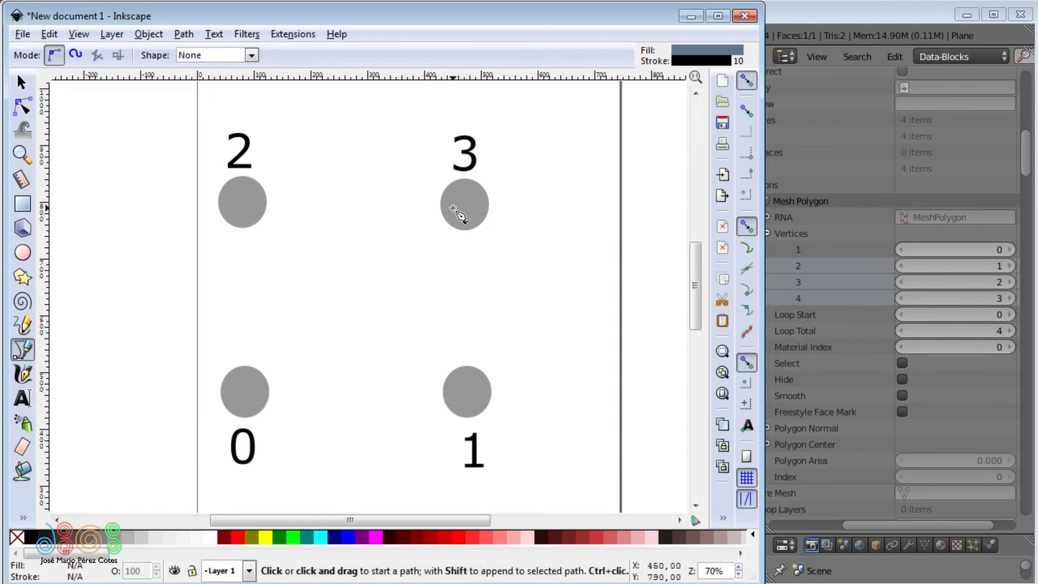
Step: Draw the uncrossed outline as two filled paths, one through circles 0, 1, 3 and one through 3, 2, 0
left_click(238, 397)
left_click(463, 394)
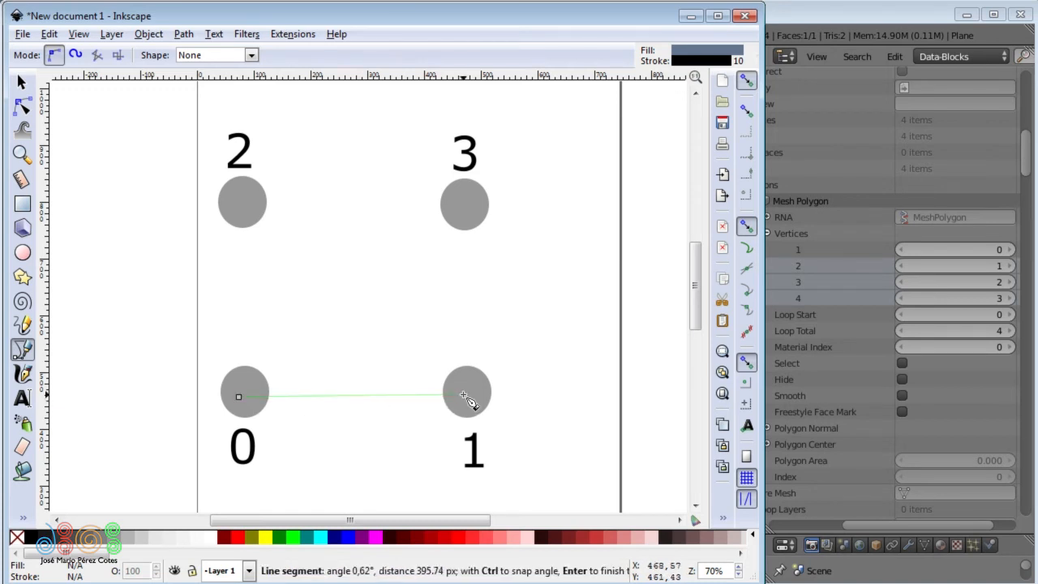
left_click(466, 189)
key("Return")
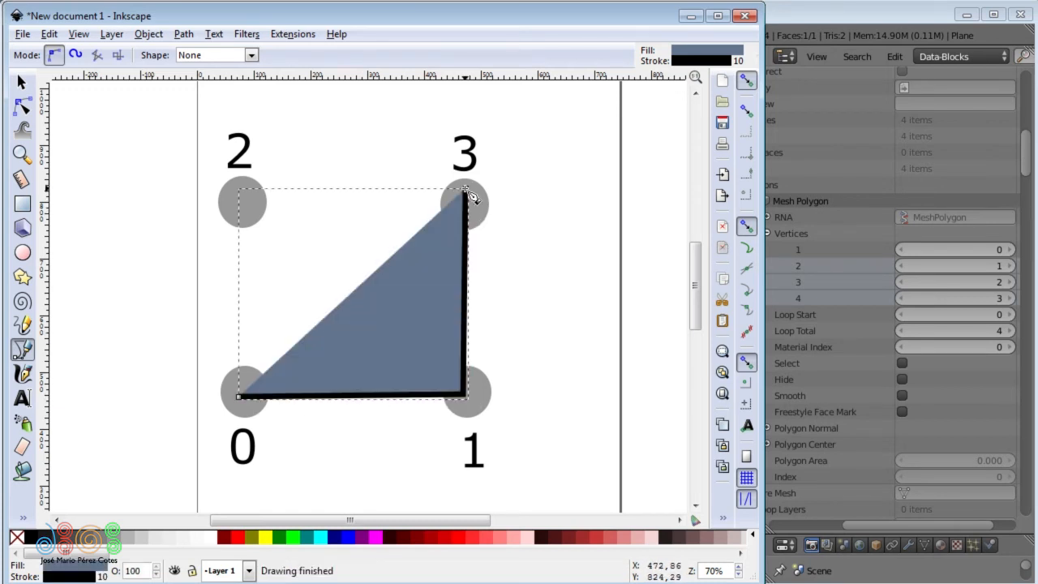
left_click(464, 192)
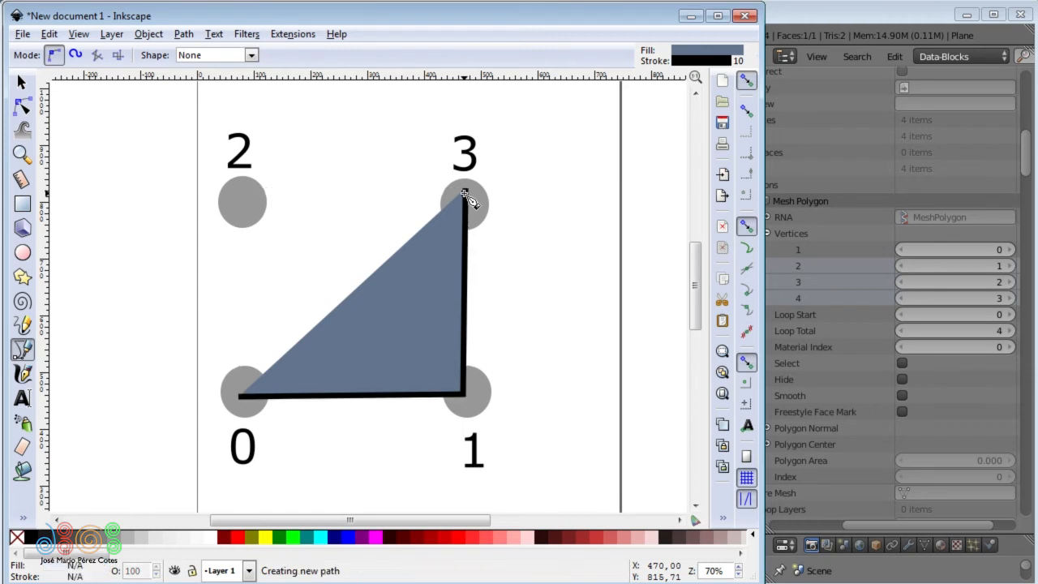
left_click(239, 196)
left_click(241, 397)
key("Return")
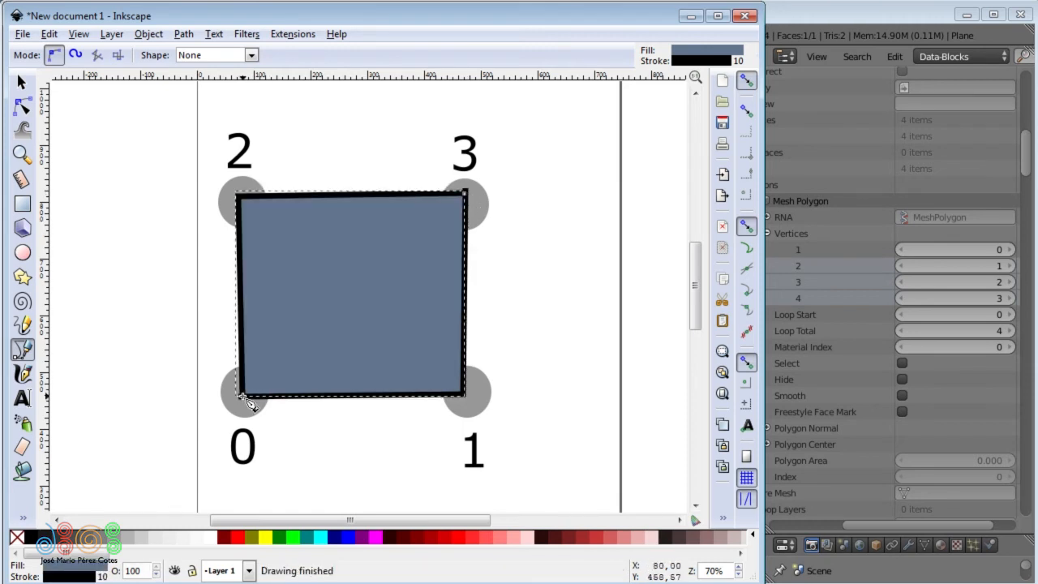
Step: Return to Blender, refresh the mesh by toggling Edit Mode, and delete only the plane's edges and faces
left_click(695, 17)
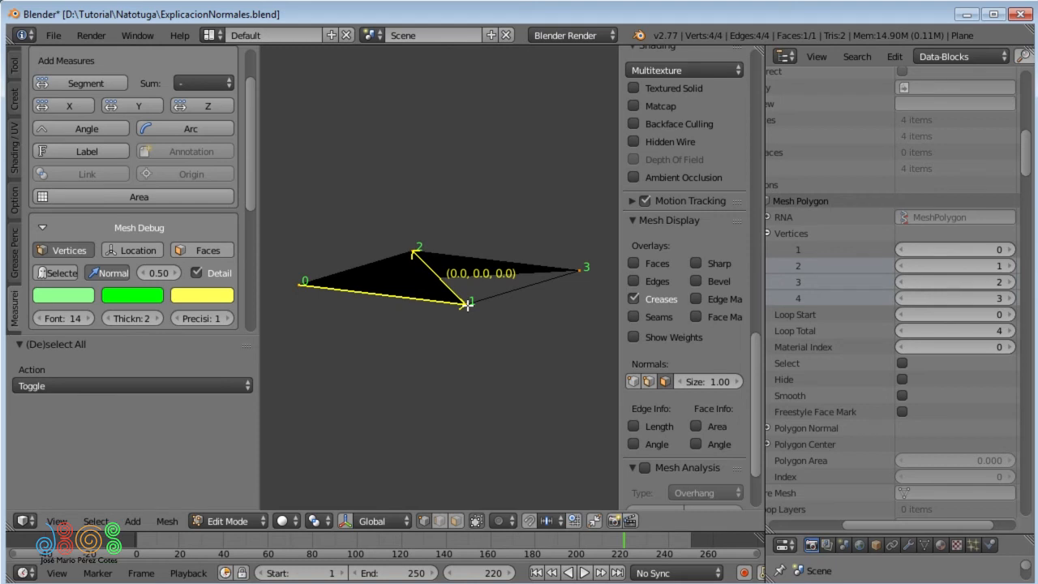
key("Tab")
key("Tab")
key("x")
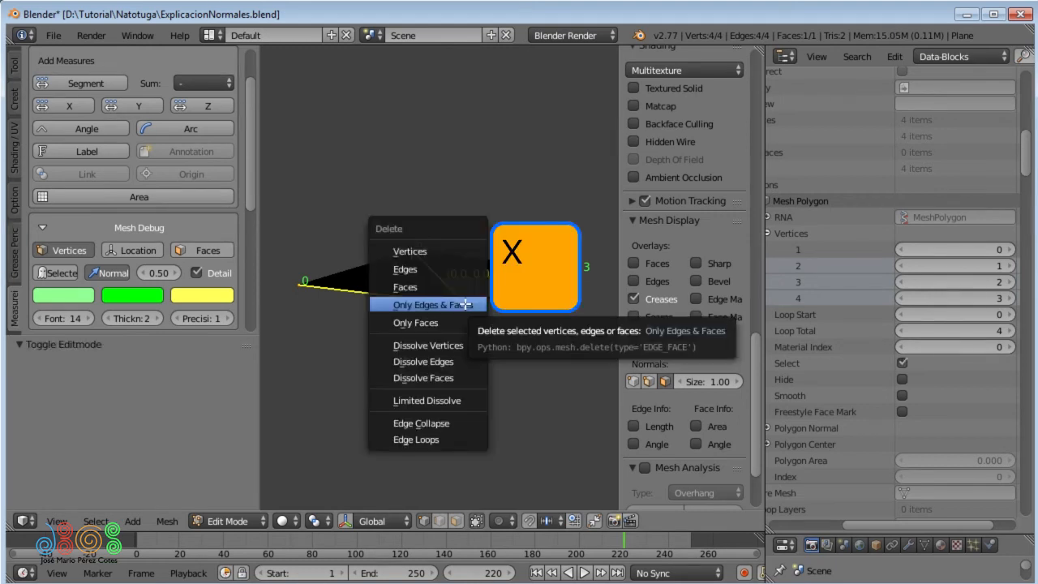
left_click(466, 304)
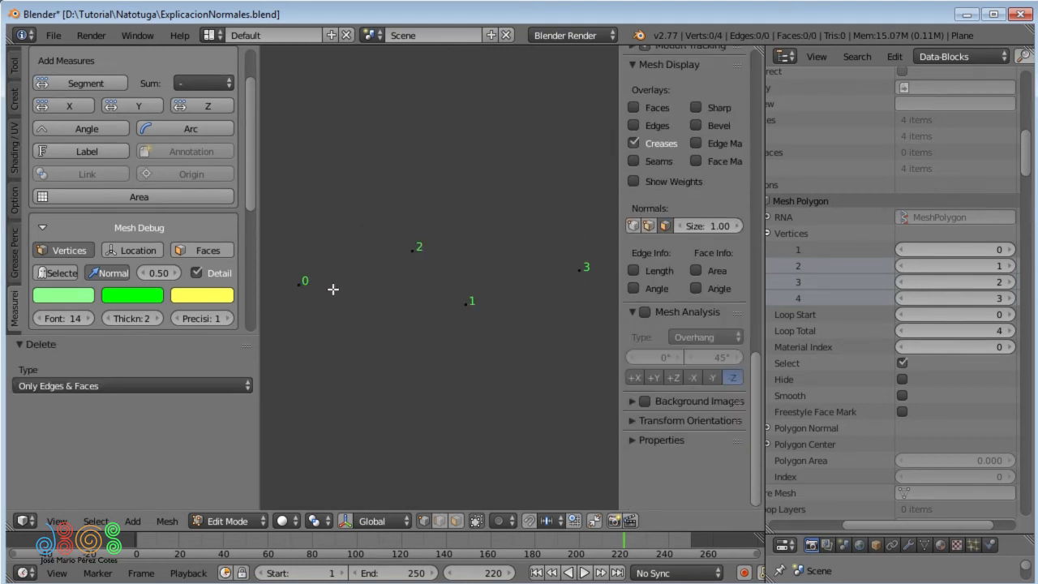
Step: Rebuild the outline from edge 0-1 around through vertices 3 and 2, fill the face, and return to Object Mode
right_click(308, 285)
right_click(465, 304, "shift")
key("f")
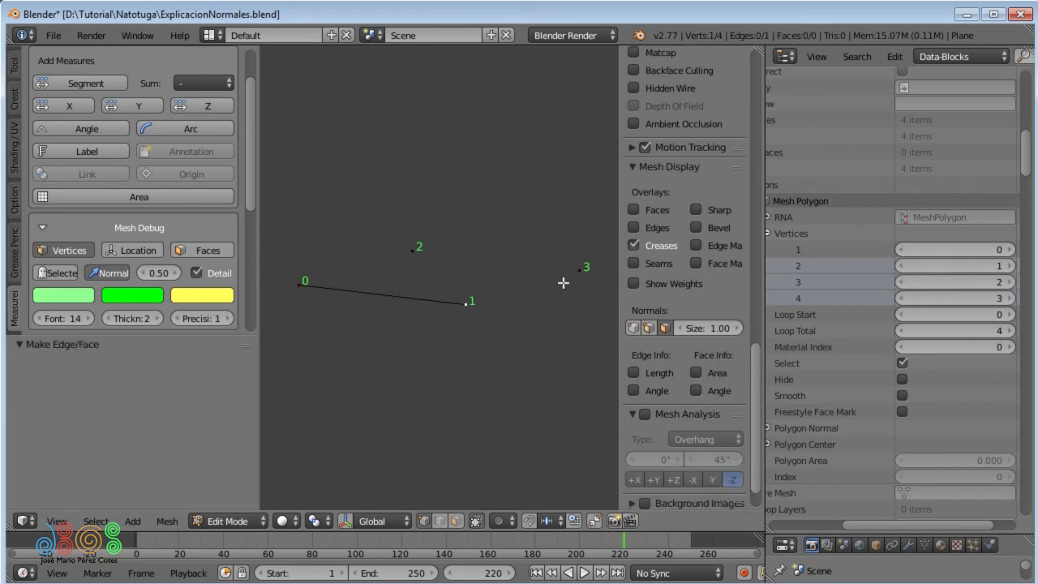
key("f")
right_click(568, 274)
right_click(419, 250, "shift")
key("f")
right_click(419, 250)
key("a")
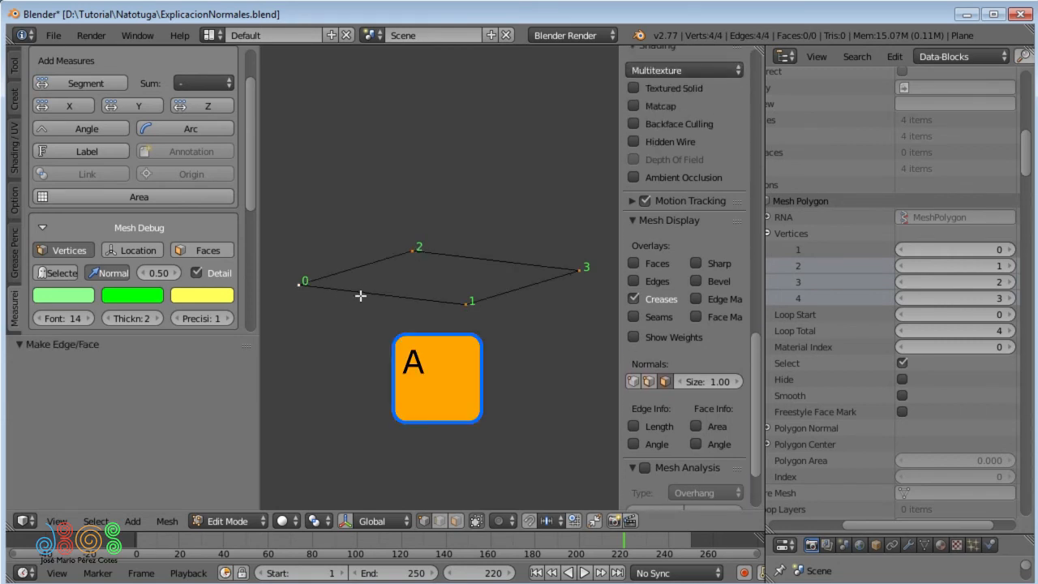
key("f")
key("Tab")
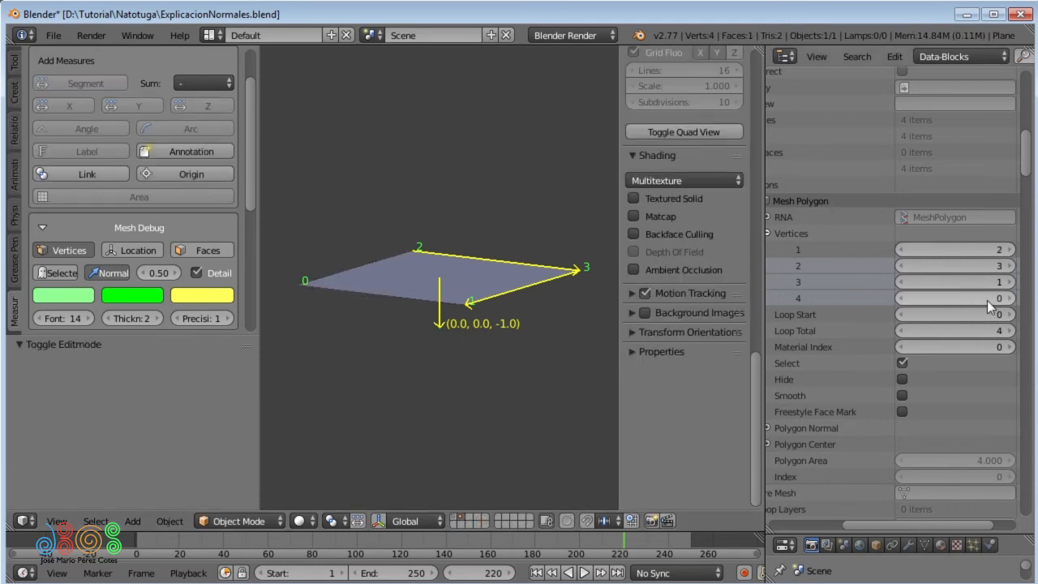
Step: Delete only the edges and faces, rebuild the outline starting with edges 0-1 and 1-3, fill the face, and return to Object Mode
key("Tab")
key("x")
left_click(448, 294)
right_click(301, 285)
right_click(467, 304, "shift")
key("f")
right_click(468, 304)
right_click(576, 274, "shift")
key("f")
key("f")
right_click(452, 257, "alt")
key("f")
key("Tab")
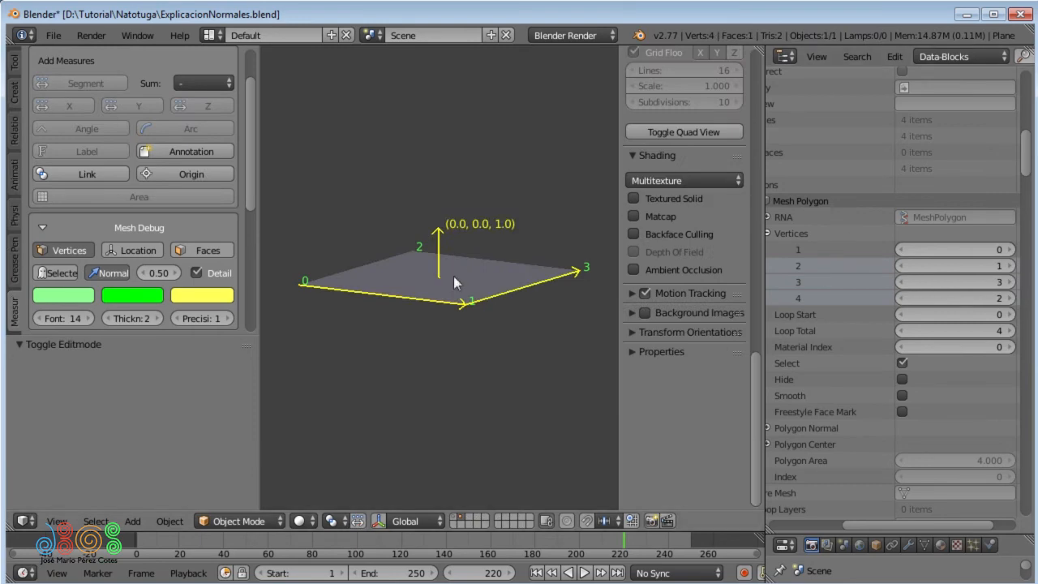
Step: Delete only the edges and faces, recreate the outline with edges 1-3, 3-2 and 0-1, fill the face, and toggle Edit Mode to refresh it
key("Tab")
key("x")
left_click(436, 276)
right_click(468, 301)
right_click(579, 276, "shift")
key("f")
right_click(579, 275)
right_click(420, 249, "shift")
key("f")
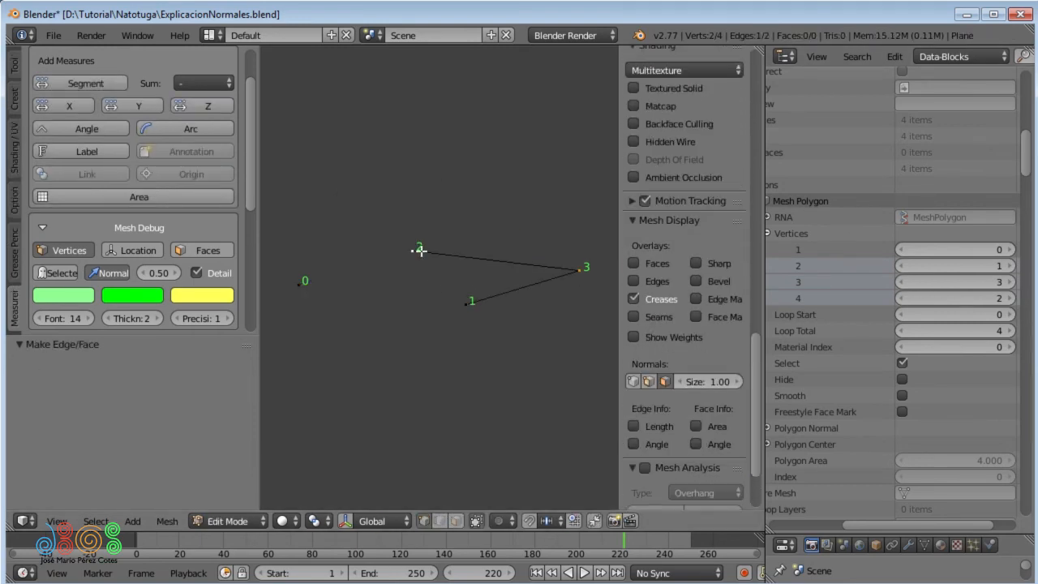
right_click(309, 287)
right_click(470, 303, "shift")
key("f")
right_click(487, 295, "alt")
key("f")
key("Tab")
key("Tab")
Step: Delete only the edges and faces, rebuild from edges 1-3 and 3-2, close and fill the outline, and refresh the mesh
key("x")
left_click(482, 289)
right_click(466, 300)
right_click(578, 272, "shift")
key("f")
right_click(579, 272)
right_click(414, 254, "shift")
key("f")
key("f")
right_click(320, 279, "alt")
key("f")
key("Tab")
key("Tab")
Step: Delete only the edges and faces, connect vertices 3, 2, 0 and 1 in that order, fill the closed outline, and refresh the mesh
key("x")
left_click(328, 280)
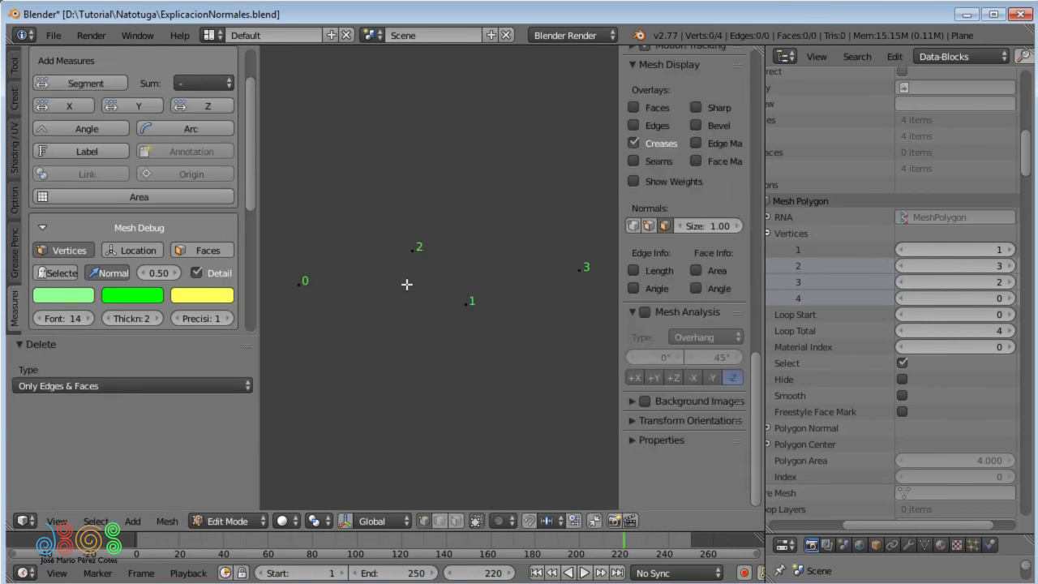
right_click(579, 277)
right_click(400, 251, "shift")
key("f")
right_click(317, 285, "shift")
key("f")
right_click(464, 305, "shift")
key("f")
key("f")
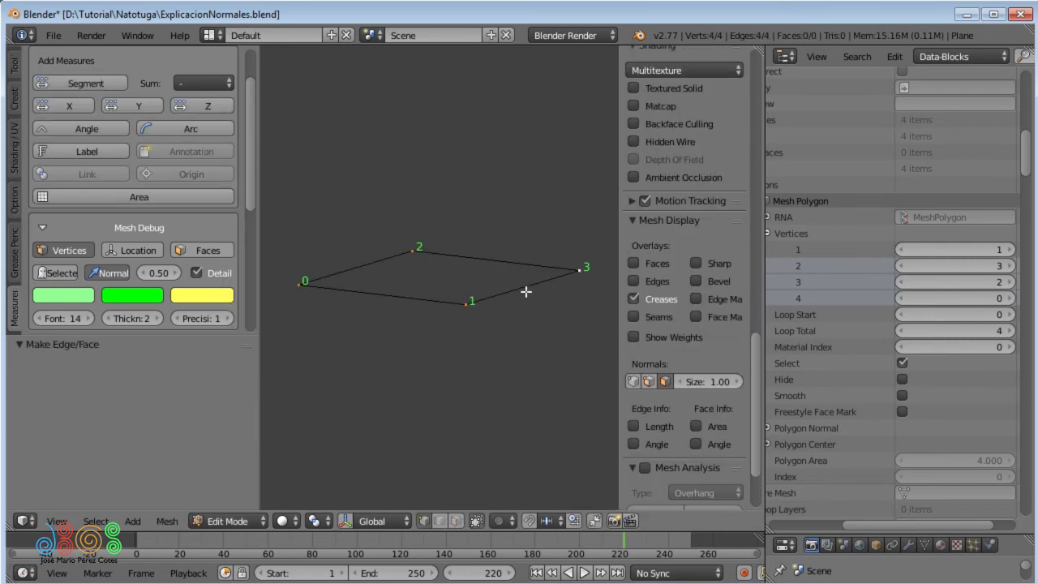
right_click(525, 292, "alt")
key("f")
key("Tab")
key("Tab")
Step: Delete only the edges and faces, rebuild from edges 3-2 and 2-0, close and fill the outline, and refresh the mesh
key("x")
left_click(525, 292)
right_click(577, 274)
right_click(396, 253, "shift")
key("f")
right_click(395, 253)
right_click(311, 285, "shift")
key("f")
key("f")
right_click(543, 283, "alt")
key("f")
key("Tab")
key("Tab")
Step: Delete only the plane's edges and faces again, and select vertices 2 and 0
key("x")
left_click(543, 283)
right_click(415, 258)
right_click(334, 289, "shift")
Step: Try to rebuild the face by connecting vertices 2, 0, 1 and 3, and undo the attempt
key("f")
right_click(340, 291)
right_click(472, 304, "shift")
key("f")
right_click(579, 280, "shift")
key("f")
key("f")
key("f")
key("ctrl+z")
key("ctrl+z")
key("ctrl+z")
key("ctrl+z")
key("ctrl+z")
key("ctrl+z")
key("ctrl+z")
key("ctrl+z")
key("ctrl+z")
key("ctrl+z")
key("ctrl+z")
Step: Connect vertices 2, 0, 1, 3 and back to 2, fill the face, and return to Object Mode
key("f")
right_click(459, 306, "shift")
key("f")
right_click(554, 272, "shift")
key("f")
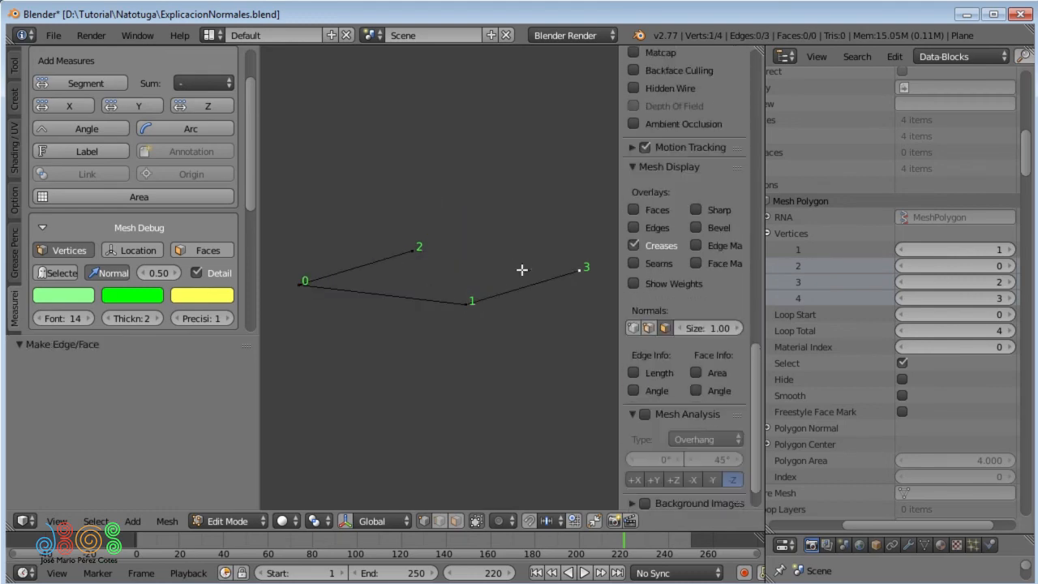
right_click(416, 261, "shift")
key("f")
key("a")
key("a")
key("f")
key("Tab")
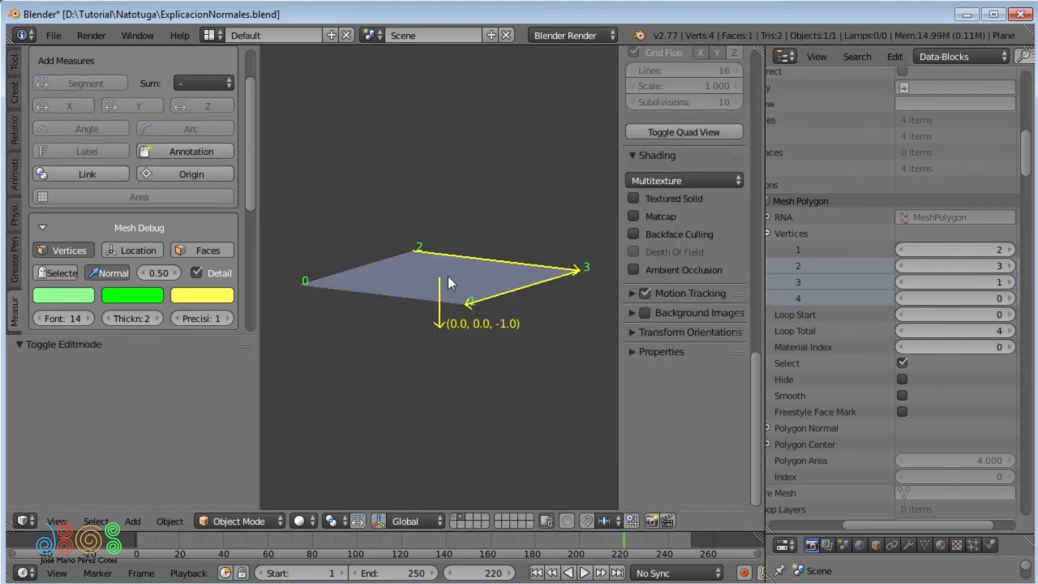
Step: Enter Edit Mode and list the plane's mesh vertices and edges in the data-block tree, collapsing the first vertex's details
key("Tab")
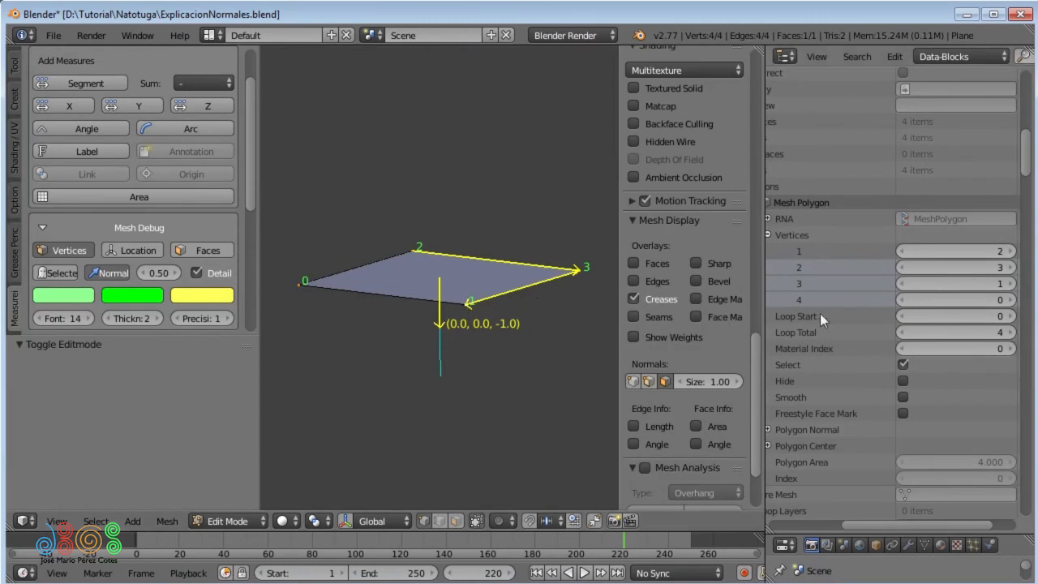
middle_click_drag(823, 302, 889, 374)
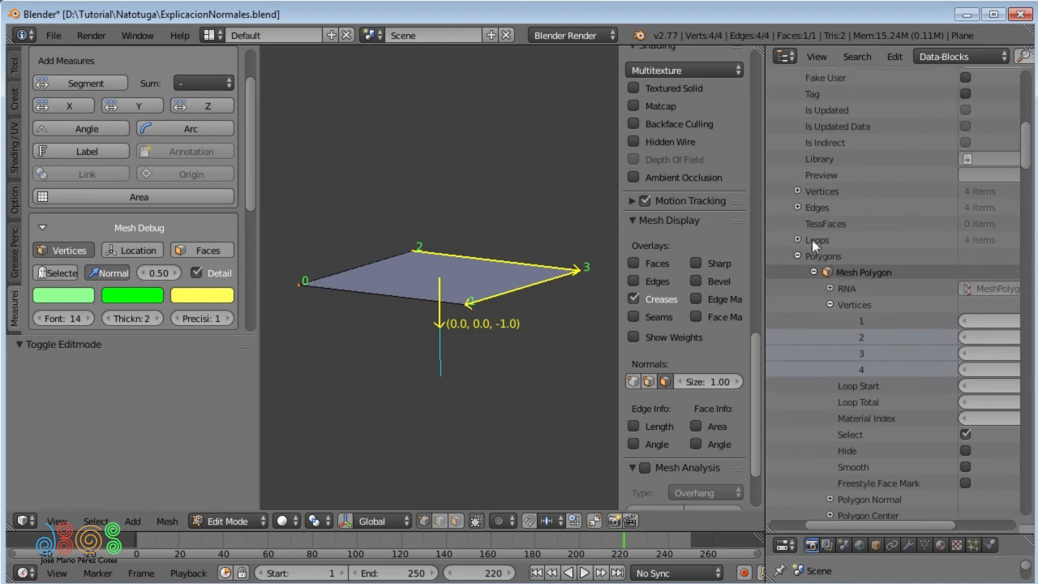
left_click(797, 192)
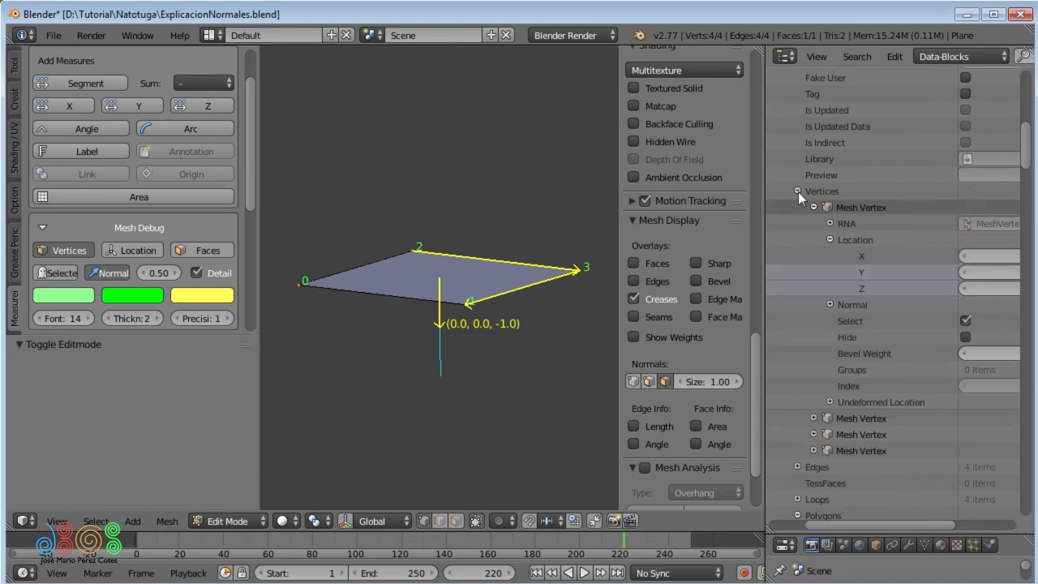
left_click(813, 207)
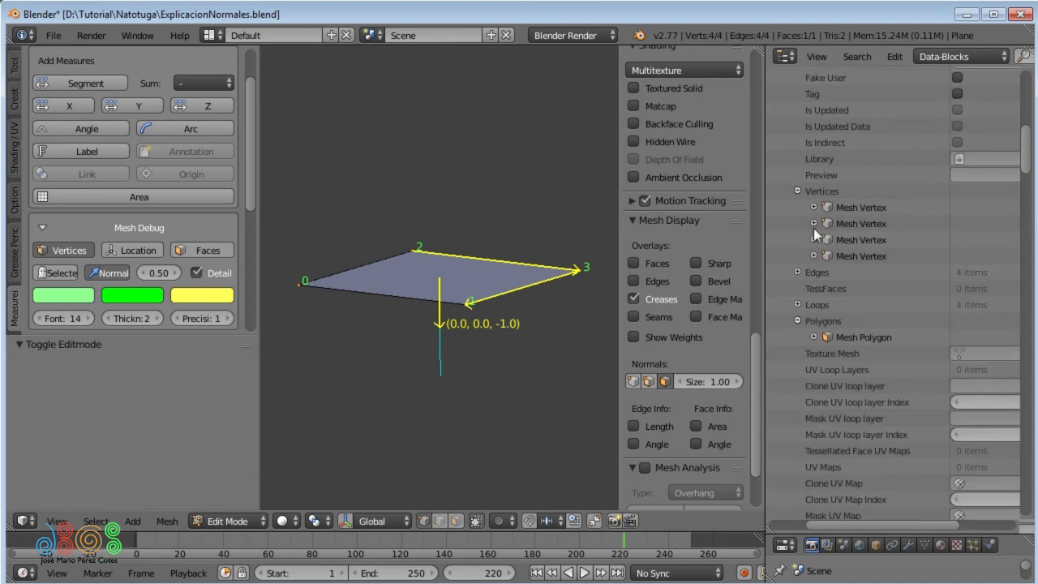
left_click(799, 271)
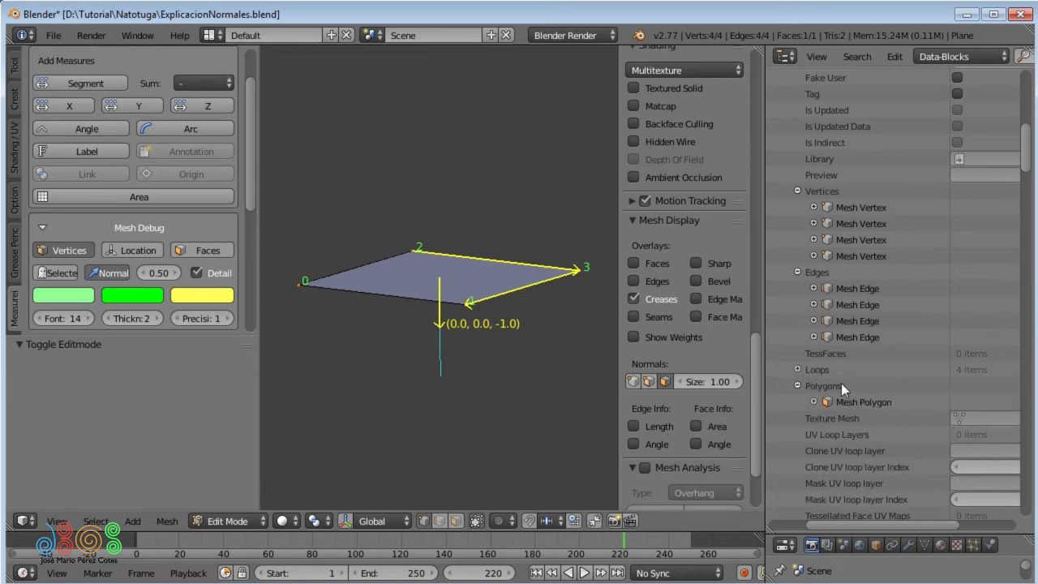
Step: Delete only the plane's edges and faces, connect vertices 0-1 and 2-0, and fill the face
key("a")
key("x")
left_click(468, 305)
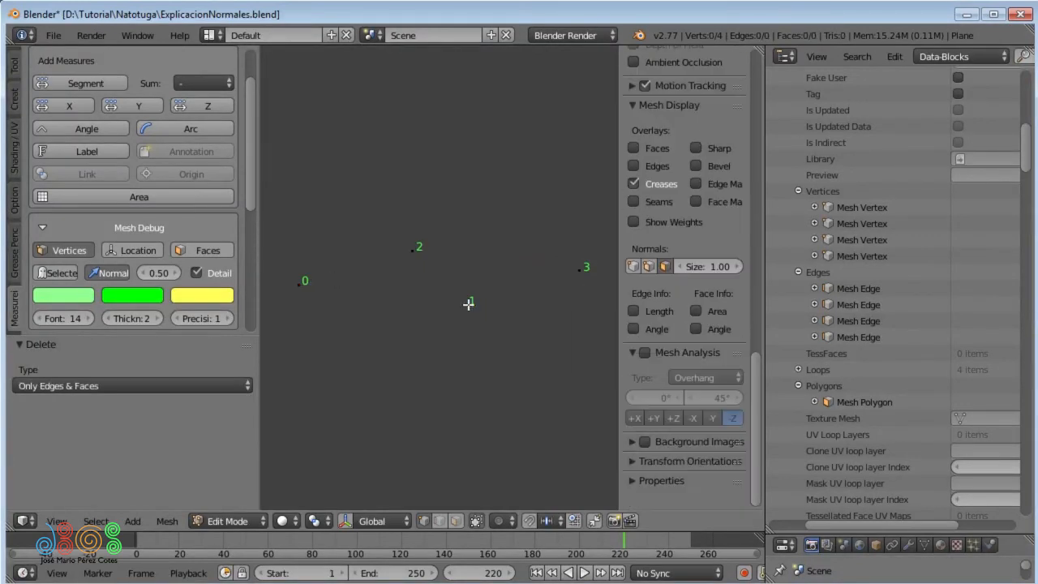
right_click(307, 286)
right_click(467, 313, "shift")
key("f")
right_click(415, 245)
right_click(310, 278, "shift")
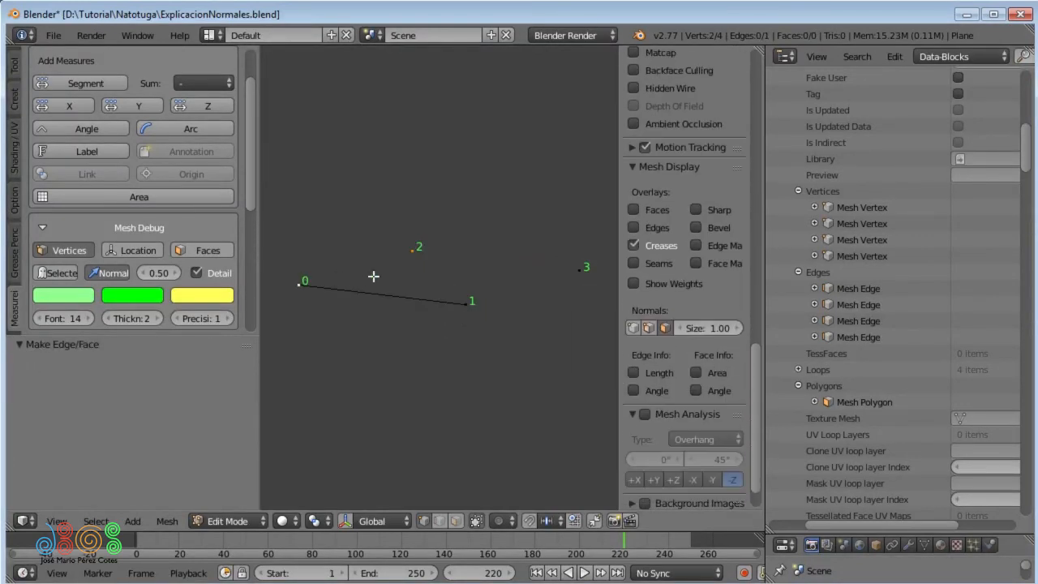
key("f")
right_click(466, 303, "shift")
key("f")
Step: Delete only the edges and faces again, and rebuild the face starting from the edge between vertices 3 and 1
key("x")
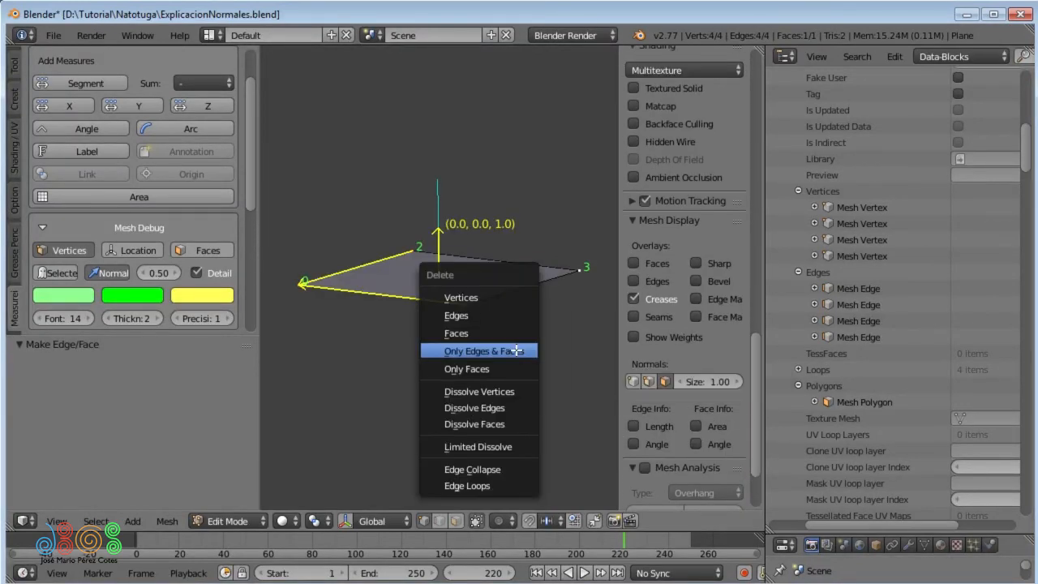
left_click(511, 345)
right_click(579, 269)
right_click(466, 304, "shift")
key("f")
right_click(414, 249, "shift")
key("f")
key("a")
key("f")
Step: Delete only the edges and faces, connect vertices 3-1 and 2-0, and fill the face from all vertices
key("x")
left_click(465, 308)
right_click(582, 270)
right_click(464, 283, "shift")
key("f")
right_click(417, 253)
right_click(300, 283, "shift")
key("f")
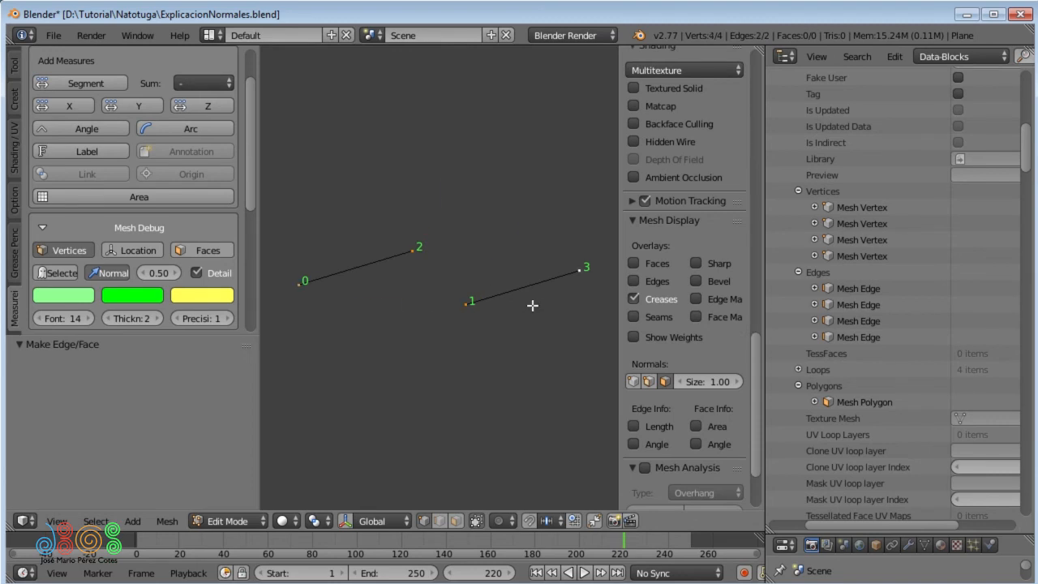
key("a")
key("f")
Step: Delete only the edges and faces, connect vertices 1-3 and 2-0, and fill the face
key("x")
left_click(531, 306)
right_click(468, 303)
right_click(577, 276, "shift")
key("f")
right_click(415, 253)
right_click(306, 283, "shift")
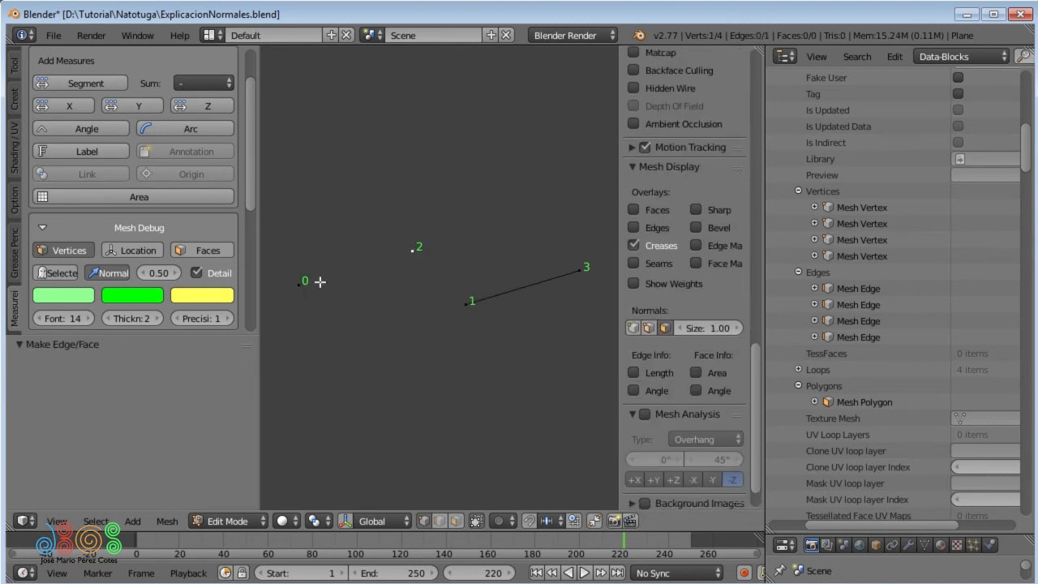
key("f")
key("f")
Step: Delete only the edges and faces, connect vertices 1-0 and 2-3, and fill the face
key("x")
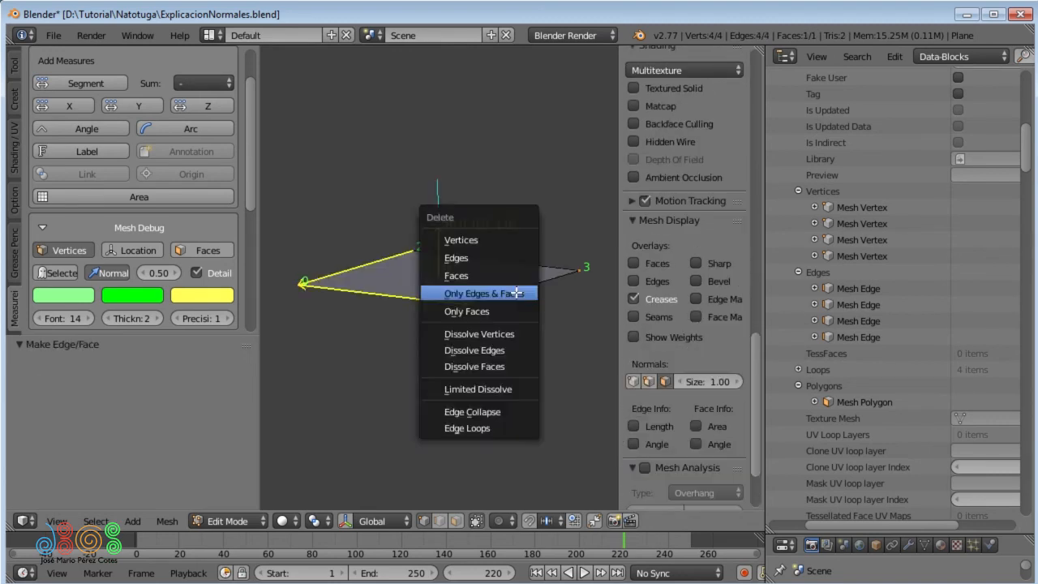
left_click(515, 294)
right_click(465, 304)
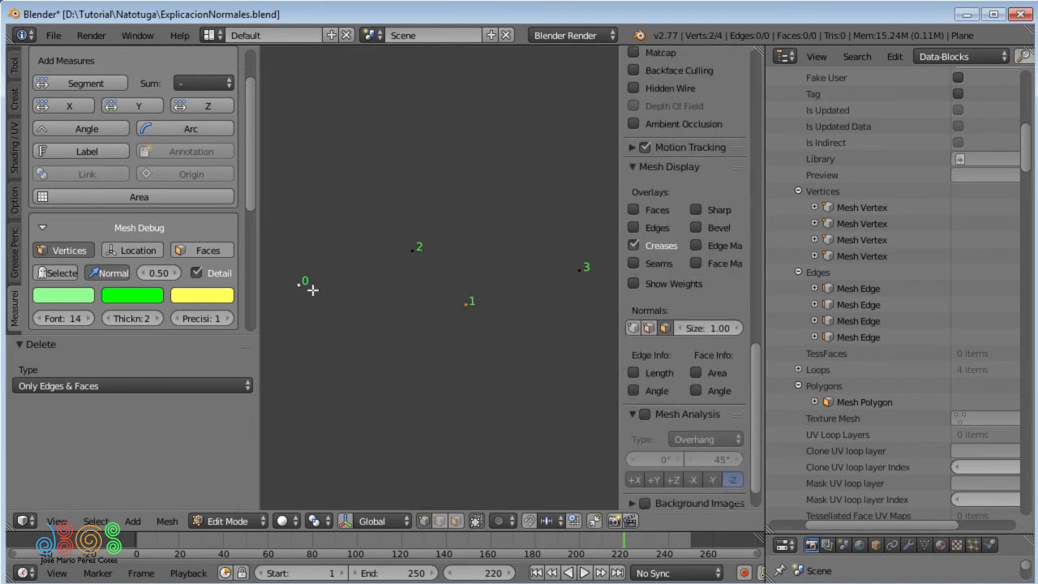
key("f")
right_click(414, 251)
right_click(580, 270, "shift")
key("f")
key("f")
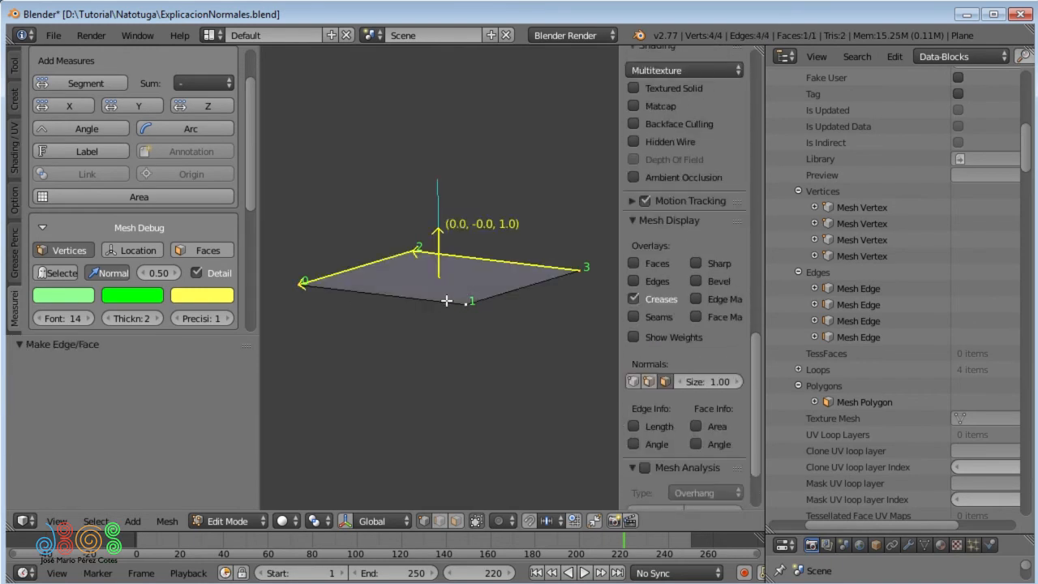
Step: Refresh the mesh data by leaving and re-entering Edit Mode, and expand the mesh polygon's entry to examine its vertex order
key("Tab")
key("Tab")
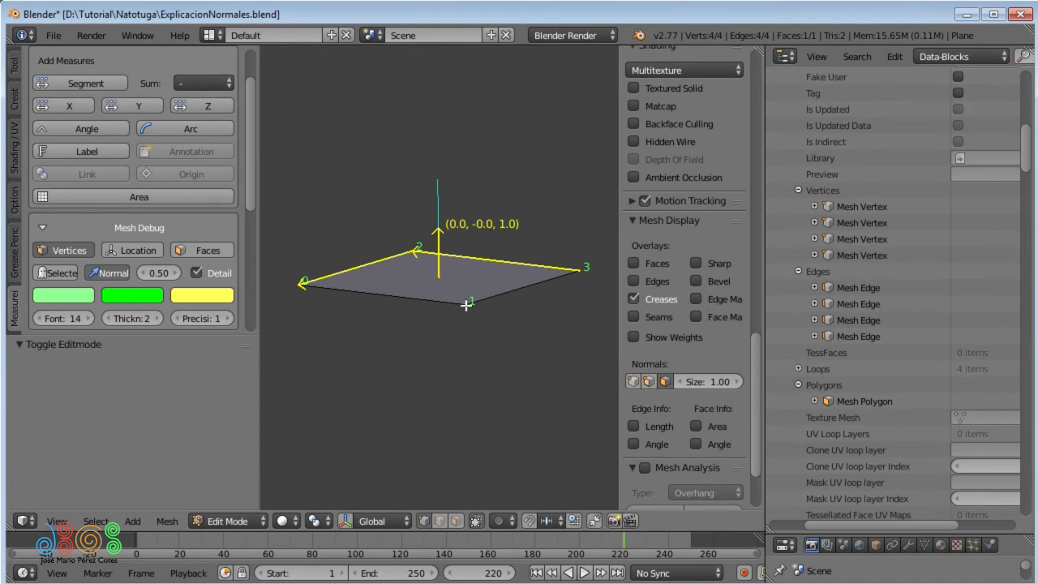
left_click(815, 400)
middle_click_drag(915, 449, 863, 308)
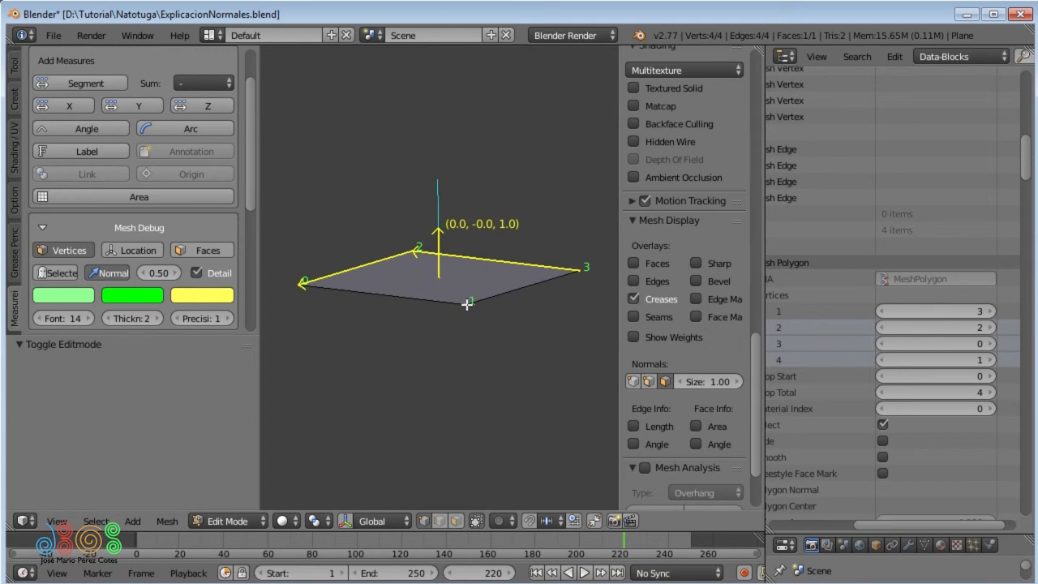
Step: Recalculate the plane's normals outside, and turn the Inside option on, off and on again
left_click(165, 522)
mouse_move(201, 280)
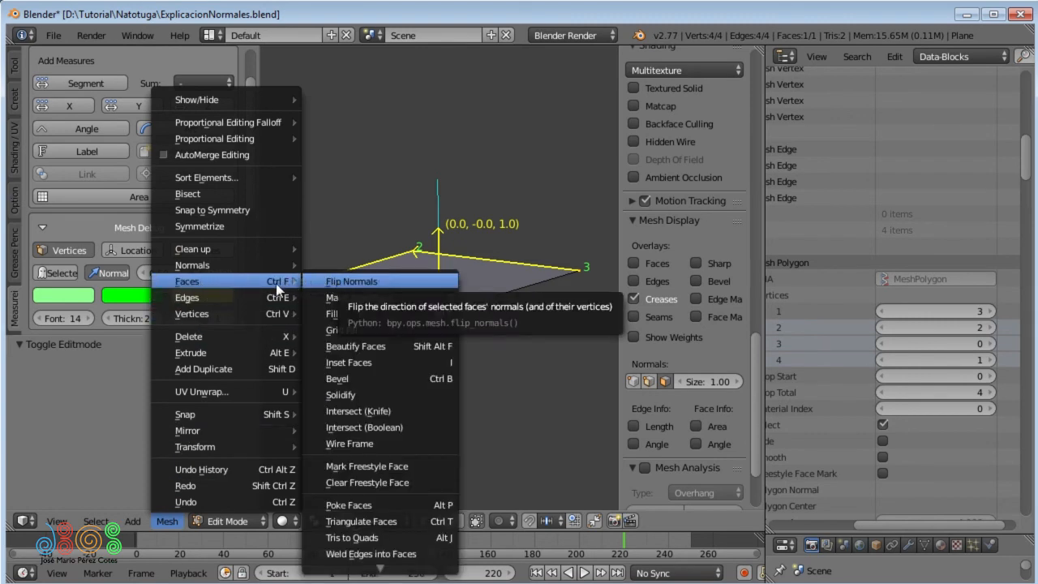
mouse_move(275, 264)
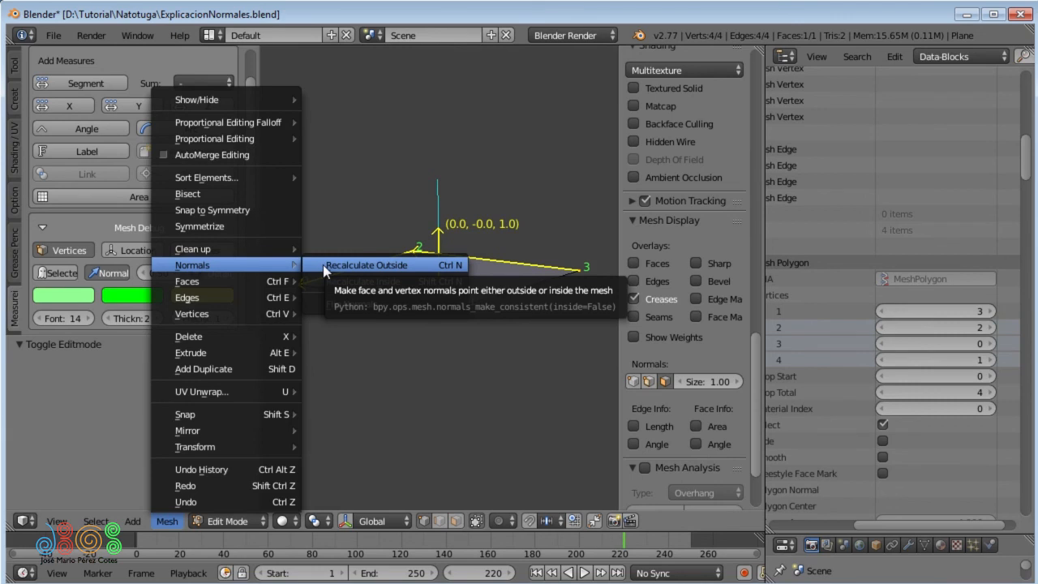
left_click(323, 267)
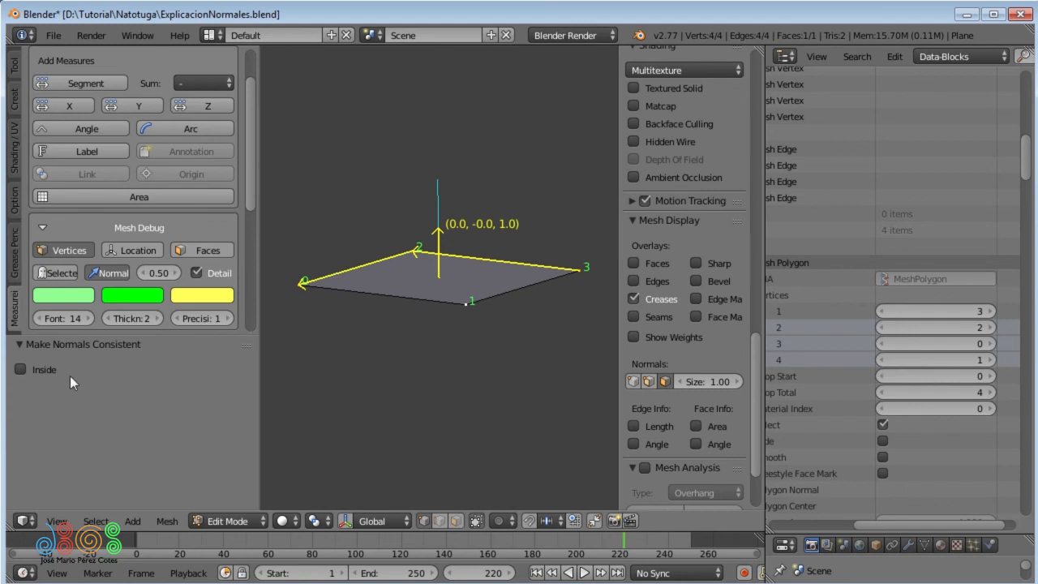
left_click(19, 370)
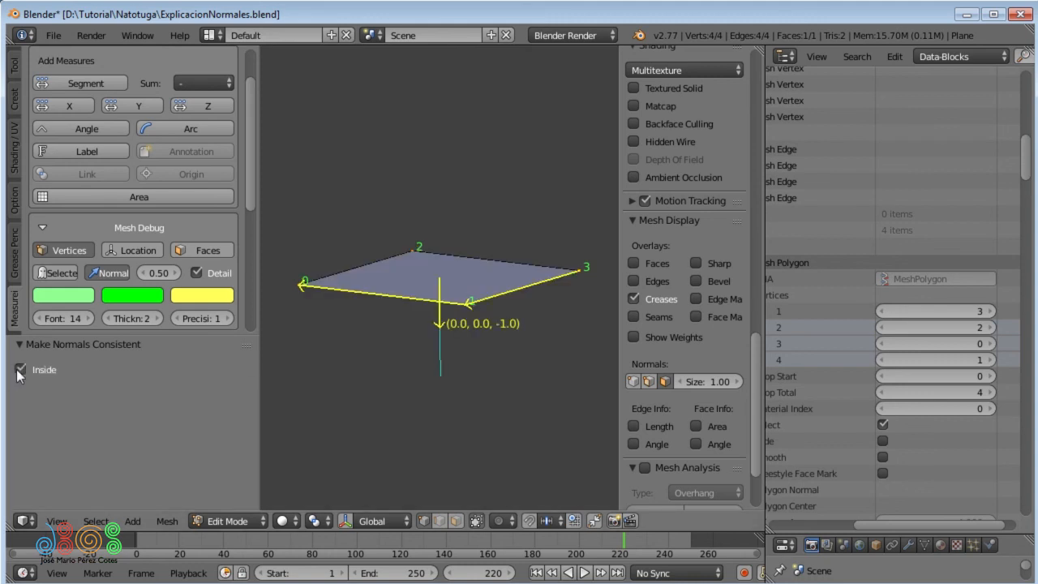
left_click(19, 370)
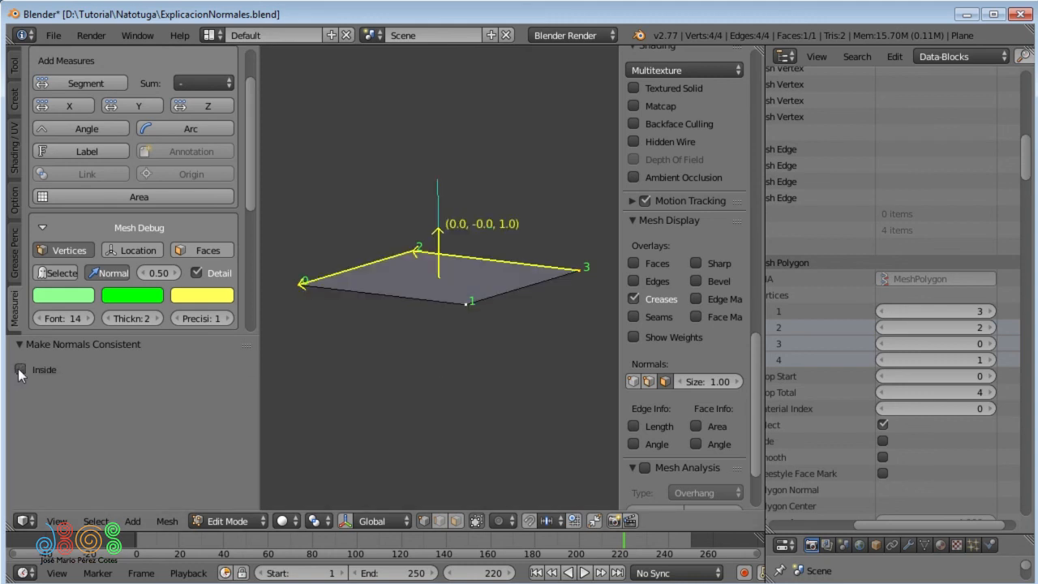
left_click(19, 370)
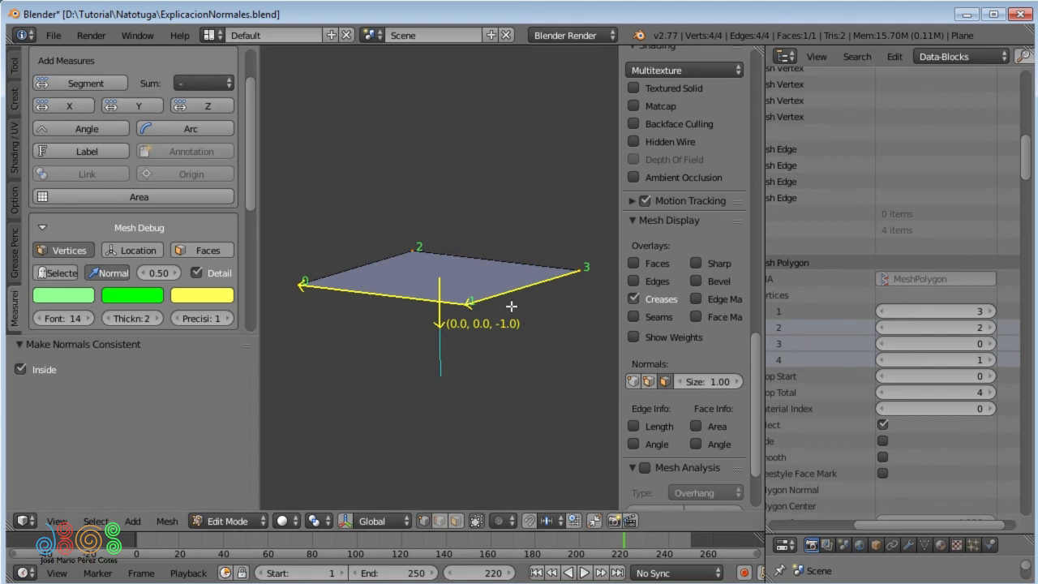
Step: Refresh the mesh data through Object Mode, and recalculate the plane's normals outside in Edit Mode
key("Tab")
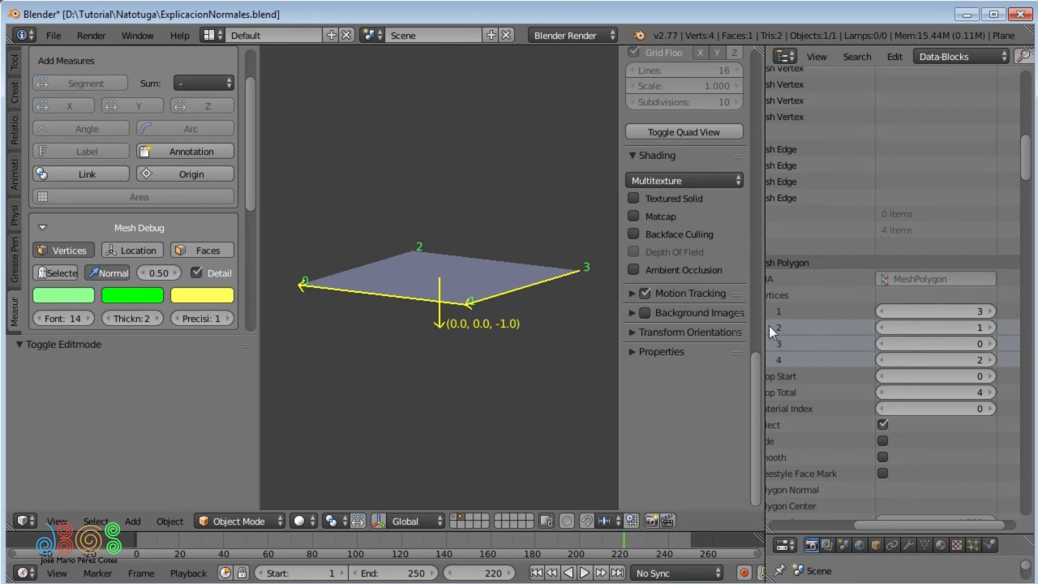
key("Tab")
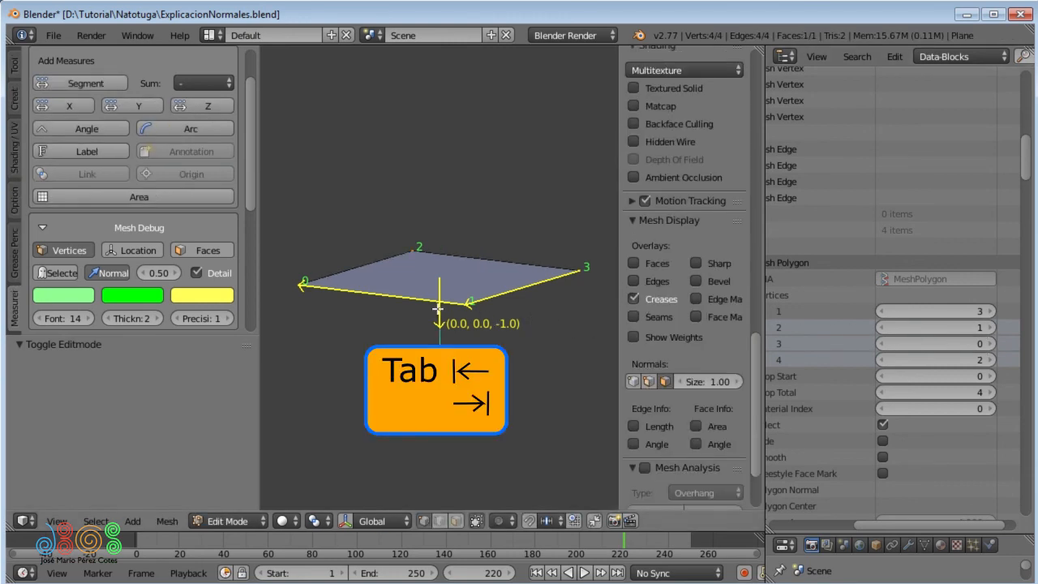
key("ctrl+n")
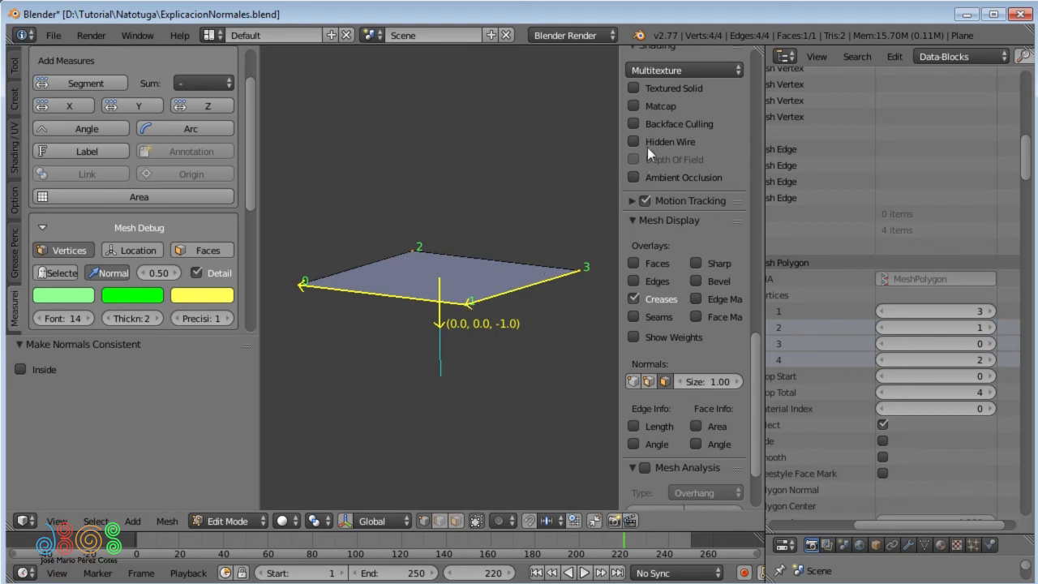
Step: Check the face's visibility with Backface Culling by toggling the Inside option on and off, and disable Backface Culling
left_click(632, 123)
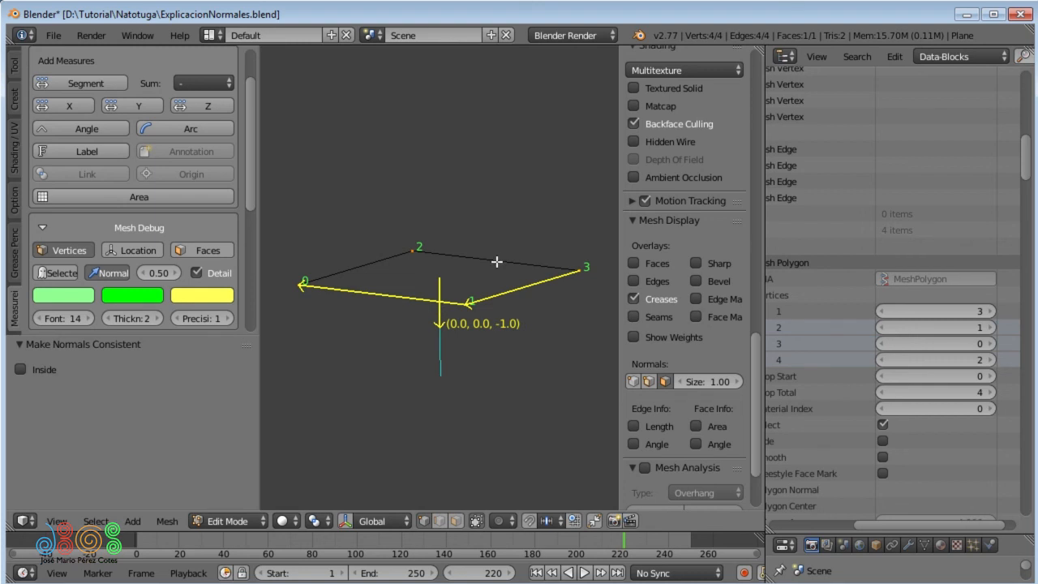
left_click(32, 373)
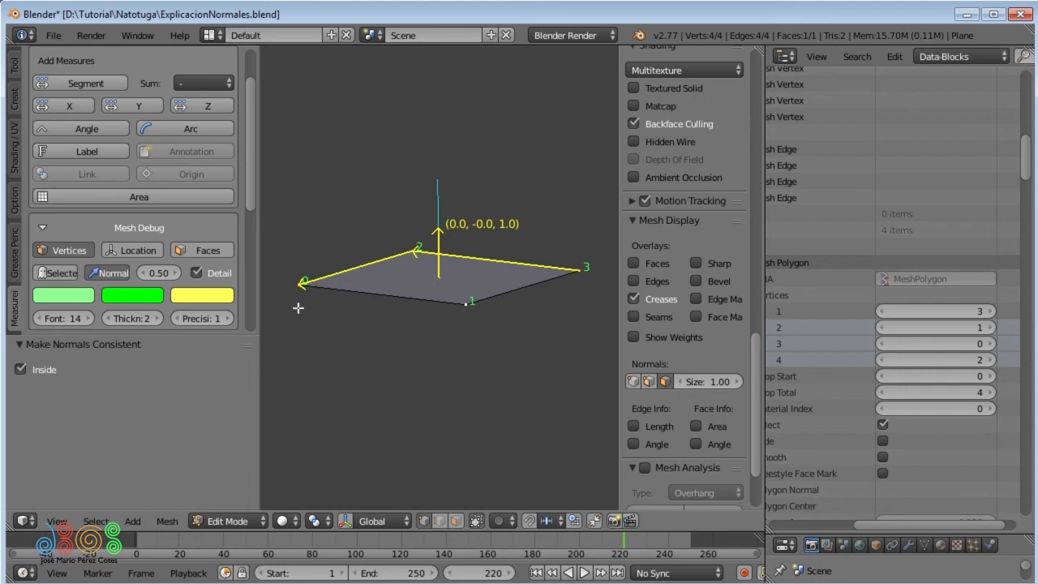
left_click(49, 369)
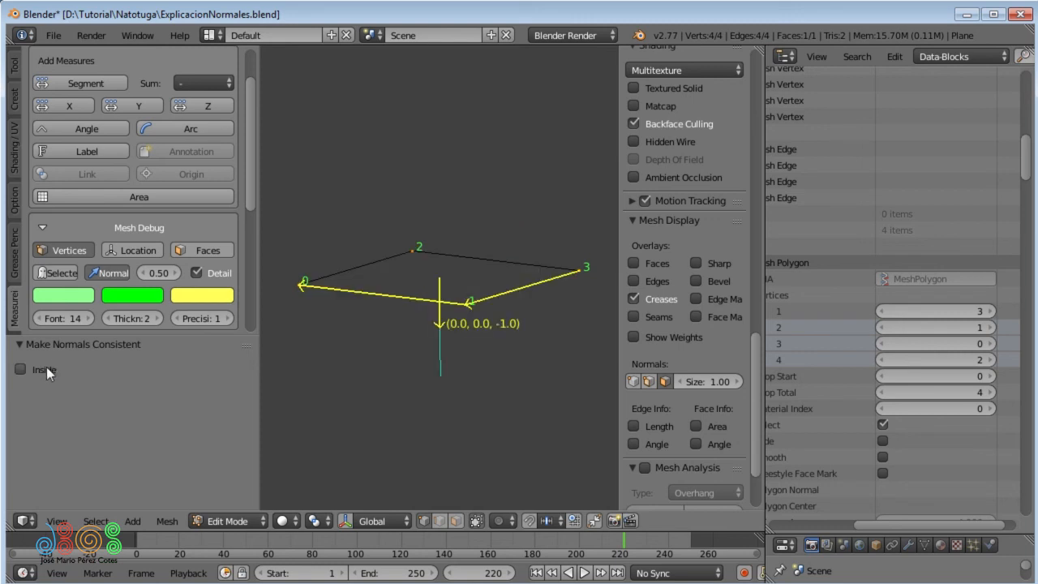
left_click(635, 125)
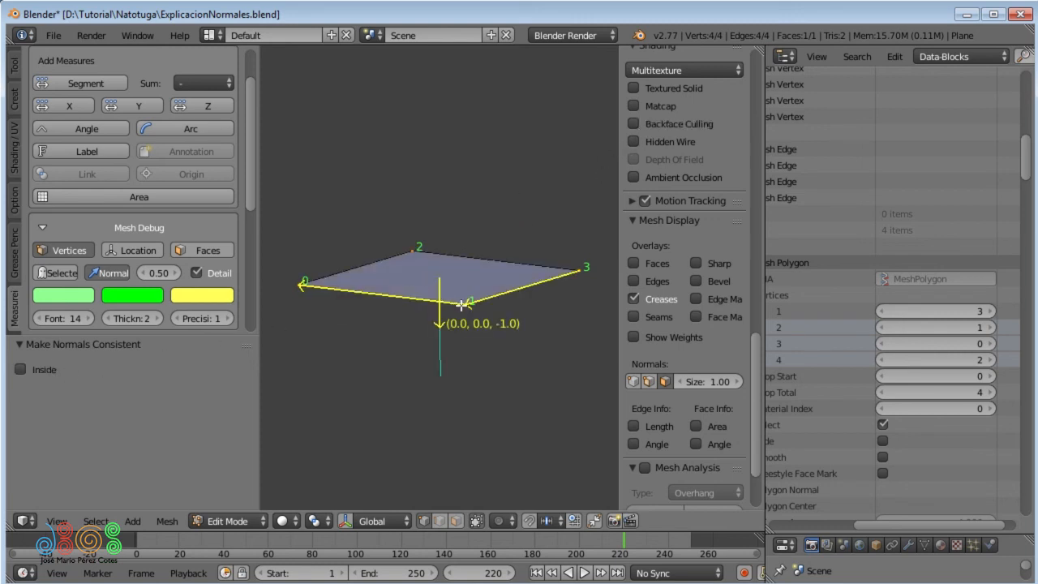